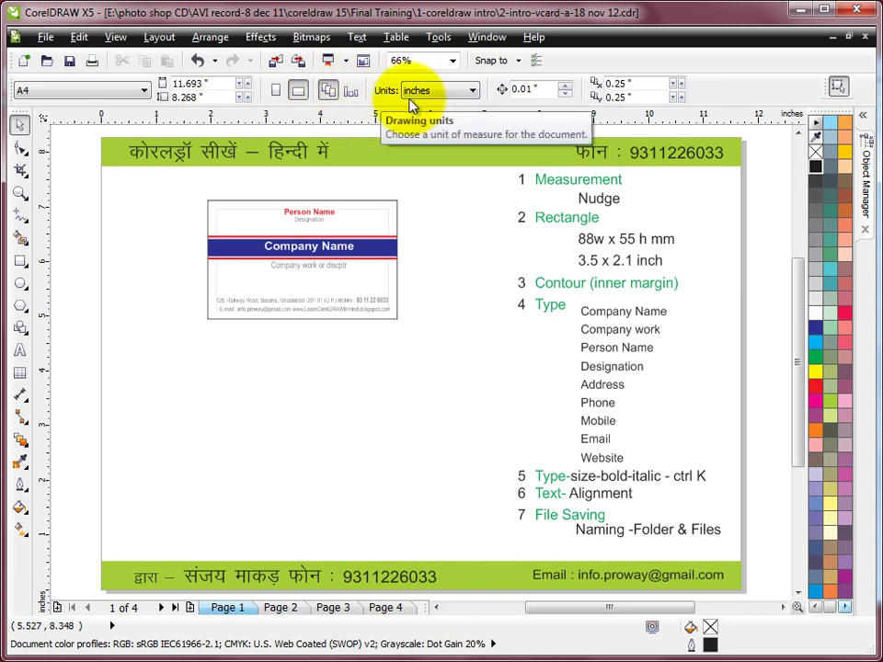
# Keep the units in inches and nudge the sample business card group down two steps.
pyautogui.click(472, 92)
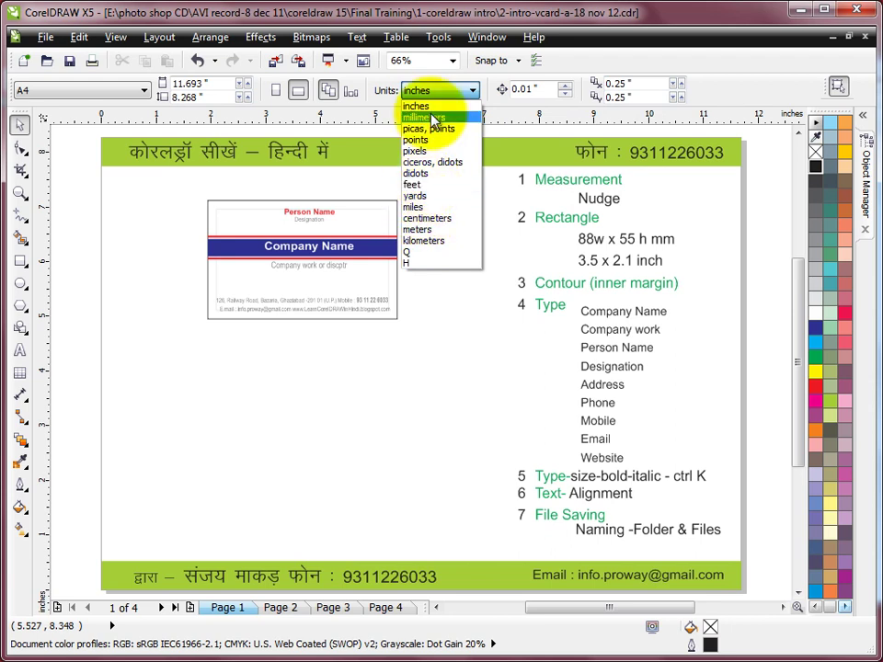
pyautogui.click(472, 84)
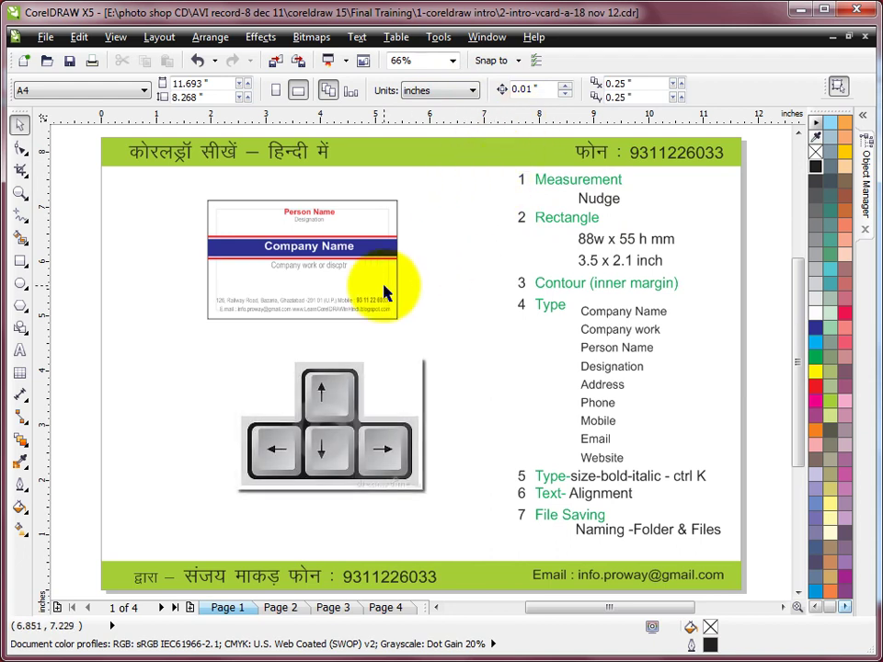
pyautogui.moveTo(164, 189); pyautogui.dragTo(412, 331)
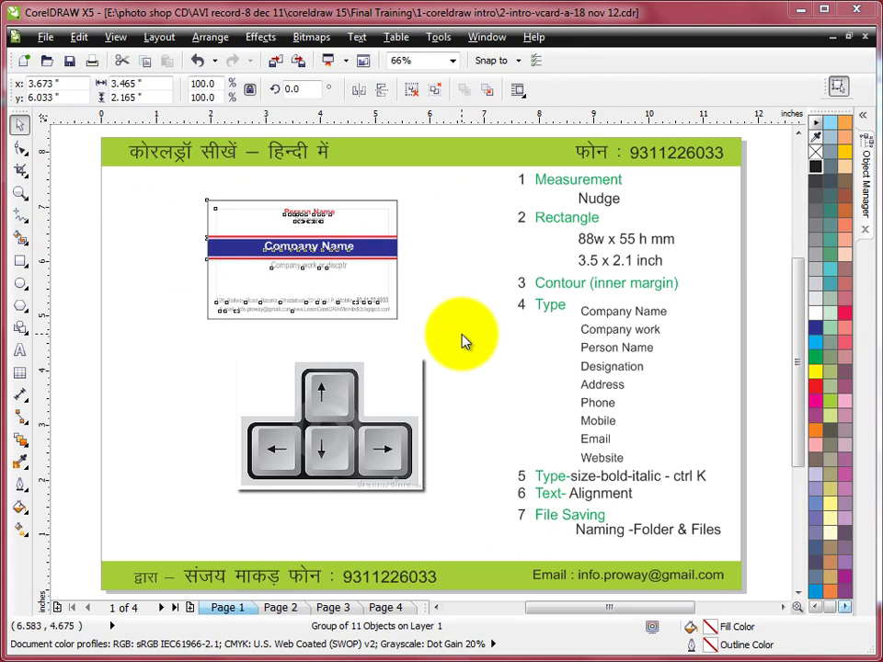
pyautogui.click(461, 339)
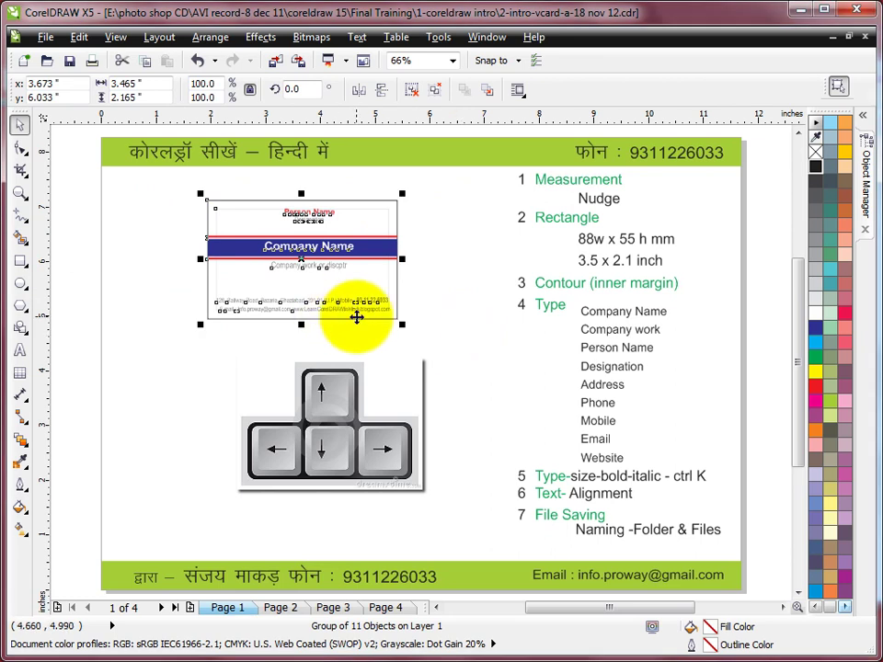
pyautogui.press('Down')
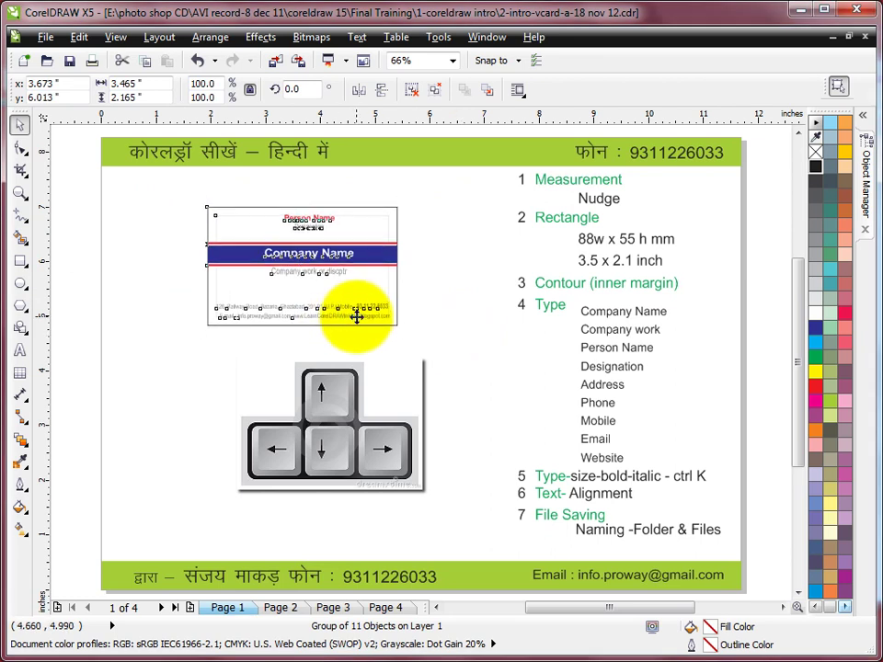
pyautogui.press('Down')
pyautogui.press('Down')
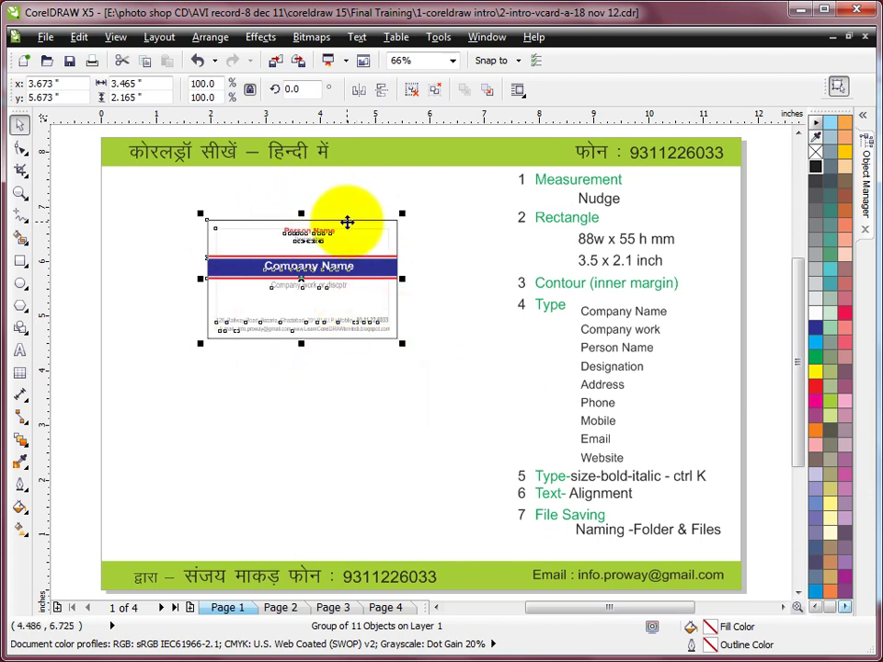
pyautogui.click(463, 207)
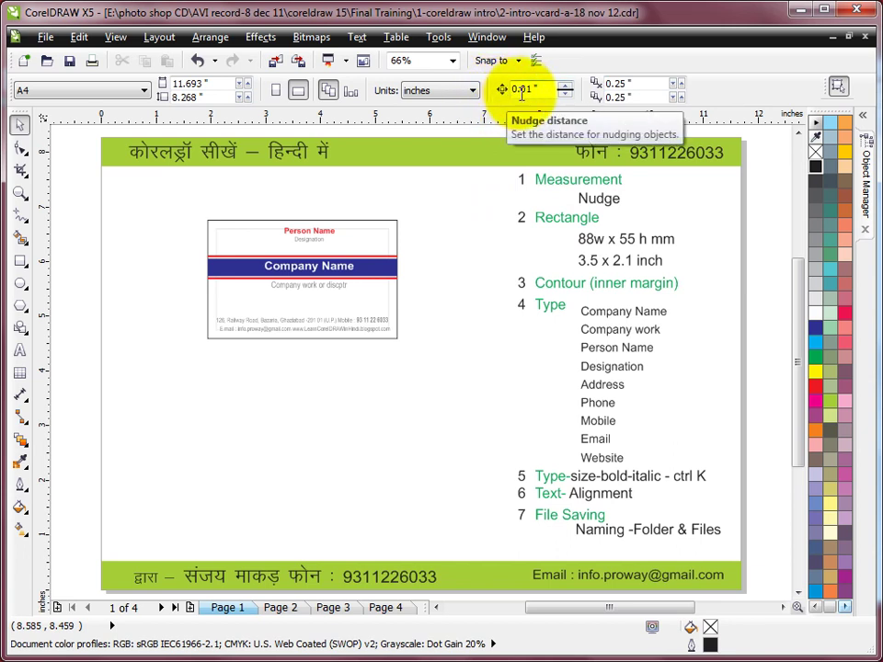
# Set the nudge distance to 2 mm via millimetre units, then restore the units to inches.
pyautogui.click(424, 91)
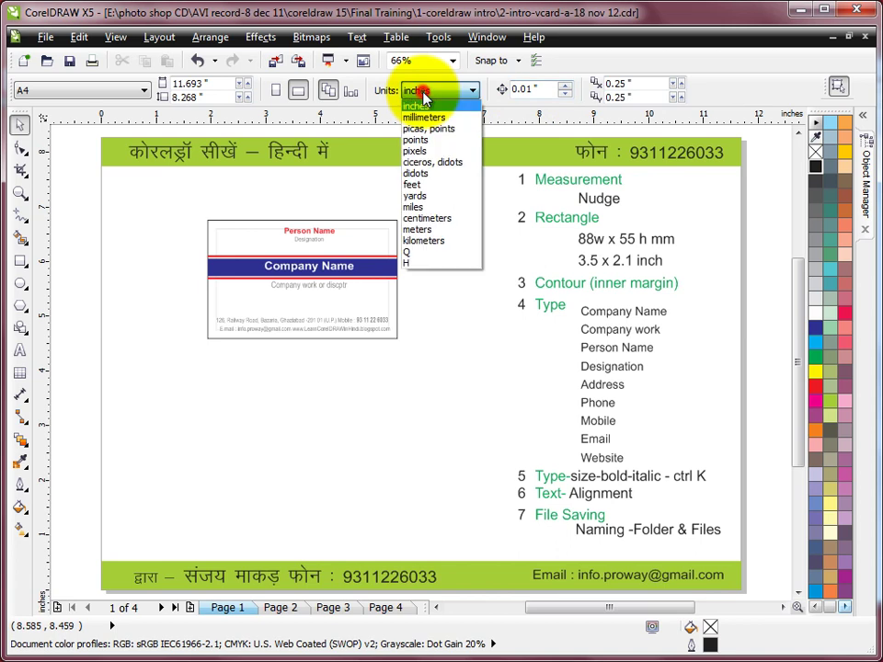
pyautogui.click(424, 118)
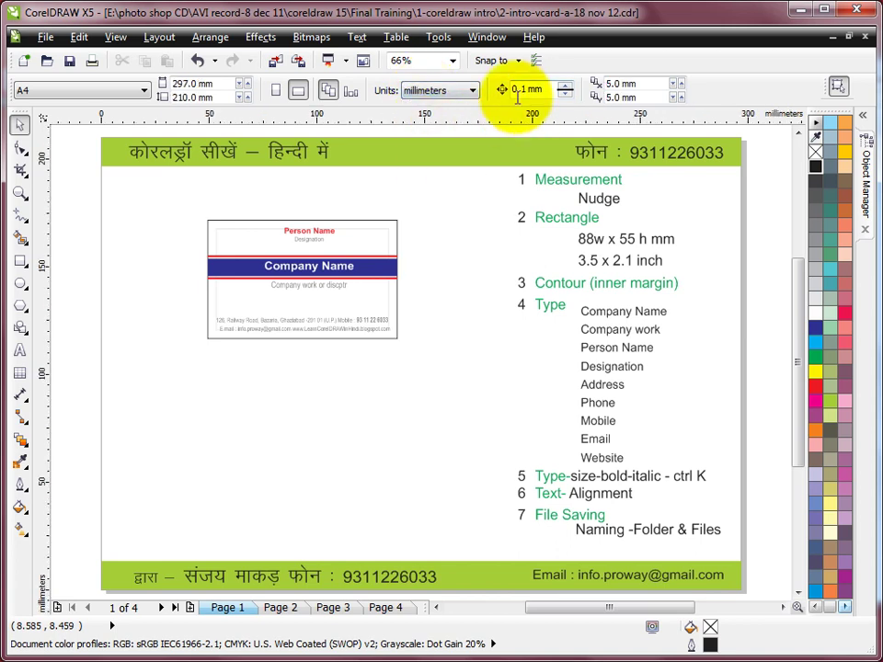
pyautogui.moveTo(529, 89); pyautogui.dragTo(471, 99)
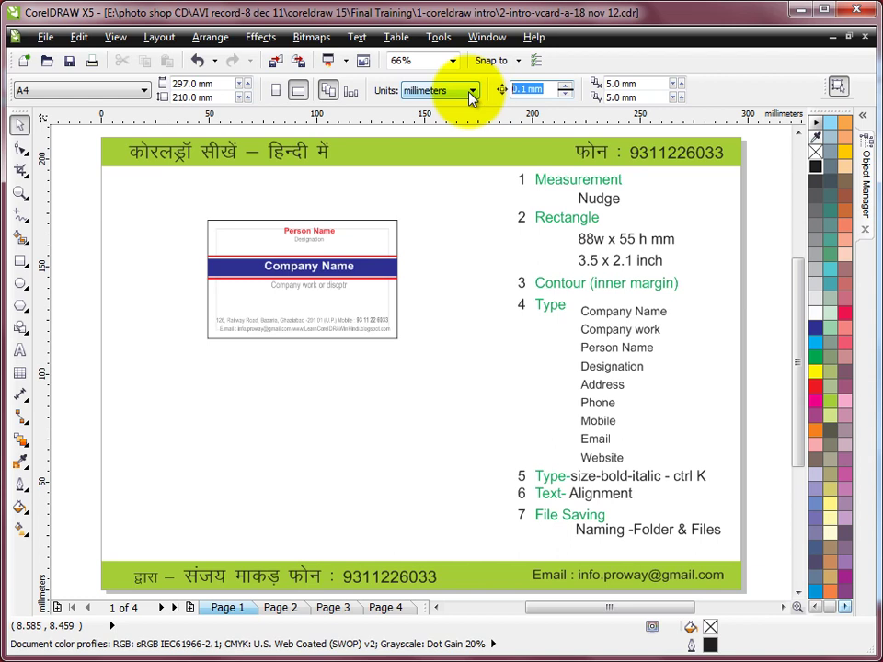
pyautogui.click(457, 193)
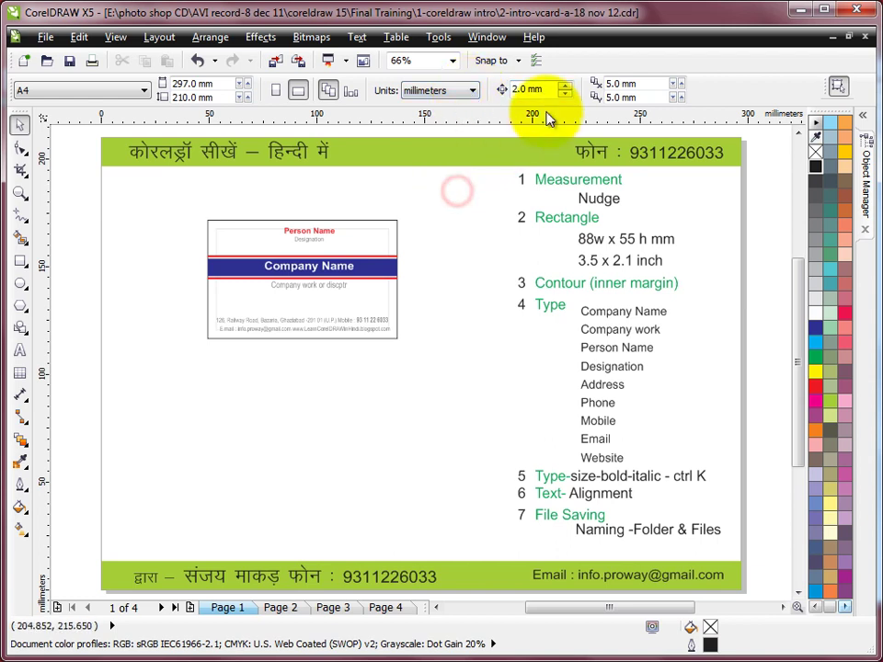
pyautogui.click(472, 91)
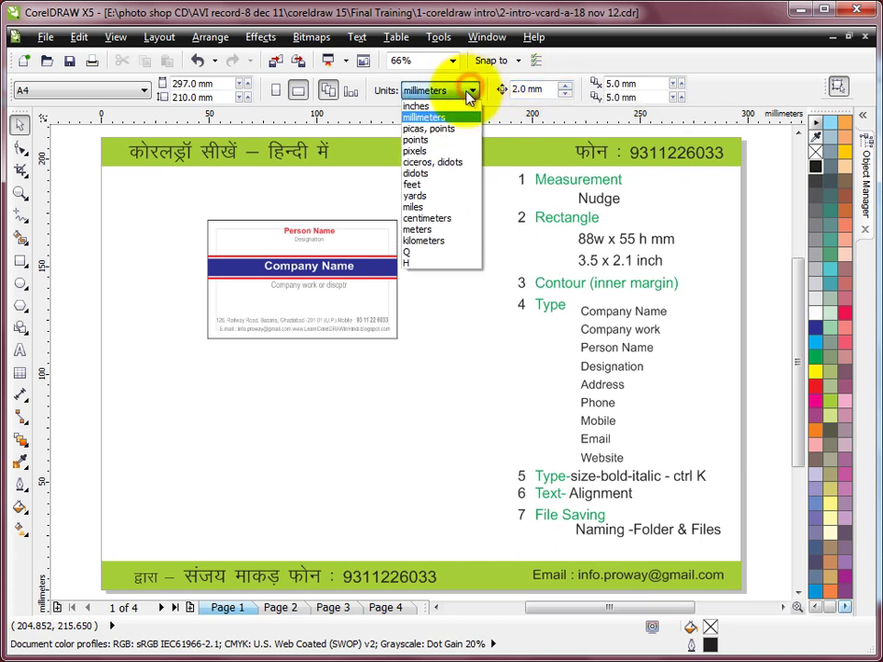
pyautogui.click(429, 109)
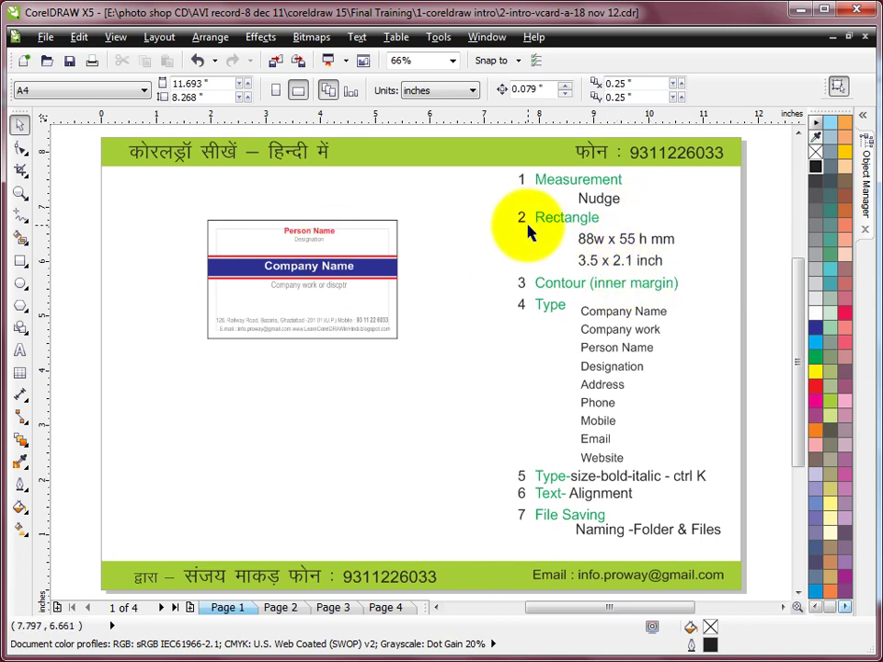
# Draw a rectangle below the sample card, sized 3.65 inches wide by 2.1 inches high.
pyautogui.click(20, 260)
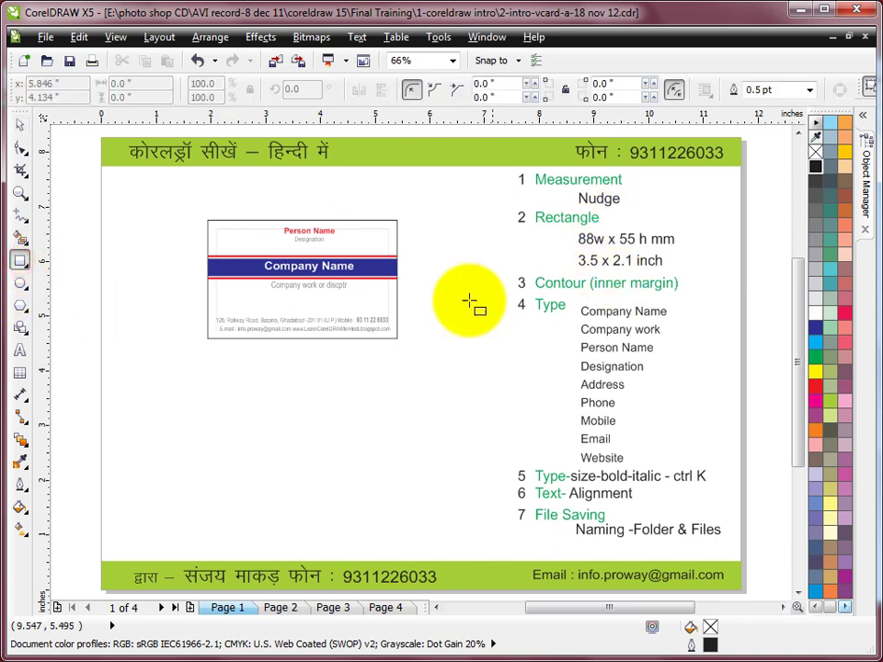
pyautogui.moveTo(209, 366); pyautogui.dragTo(399, 476)
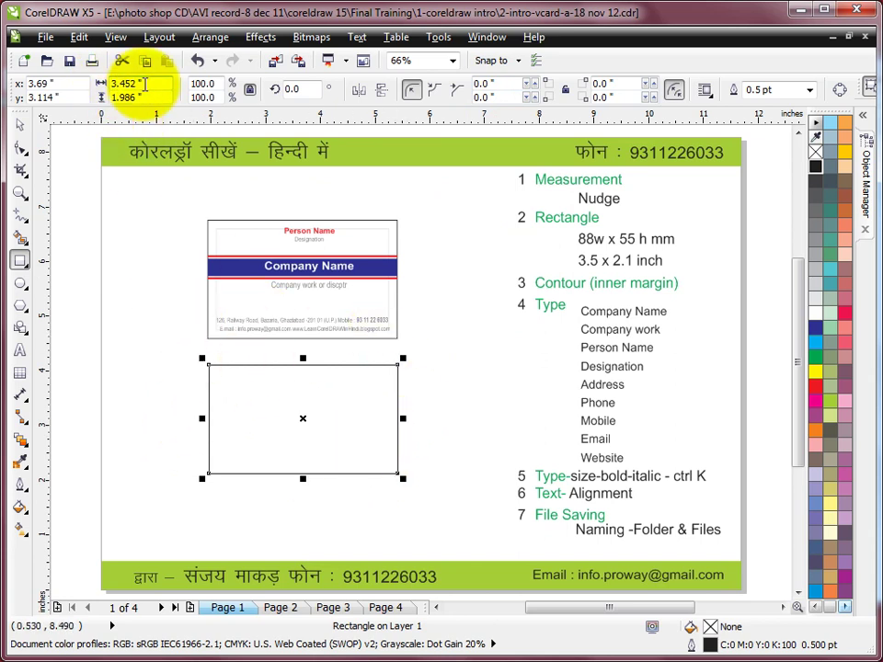
pyautogui.click(146, 82)
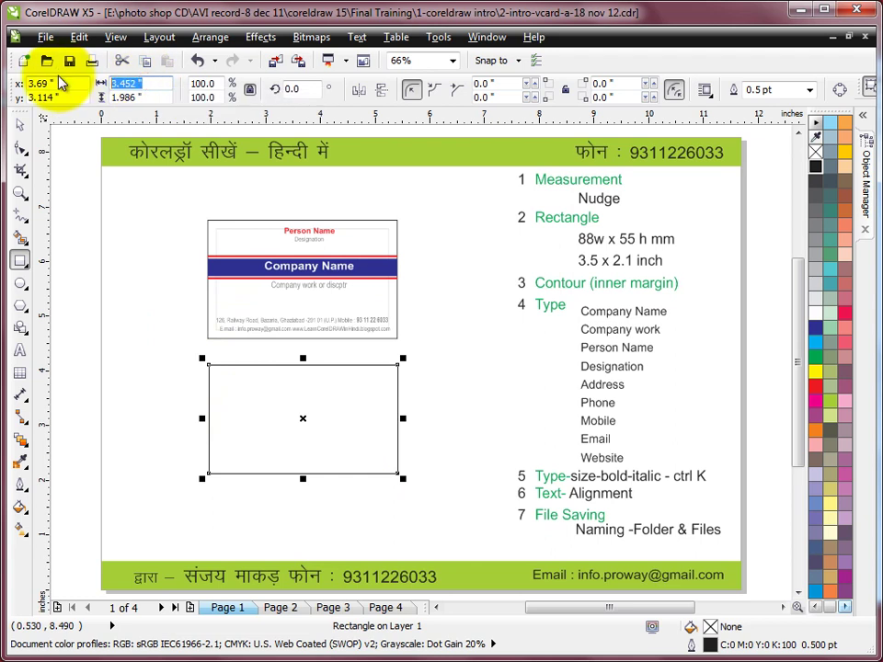
pyautogui.write('3.5')
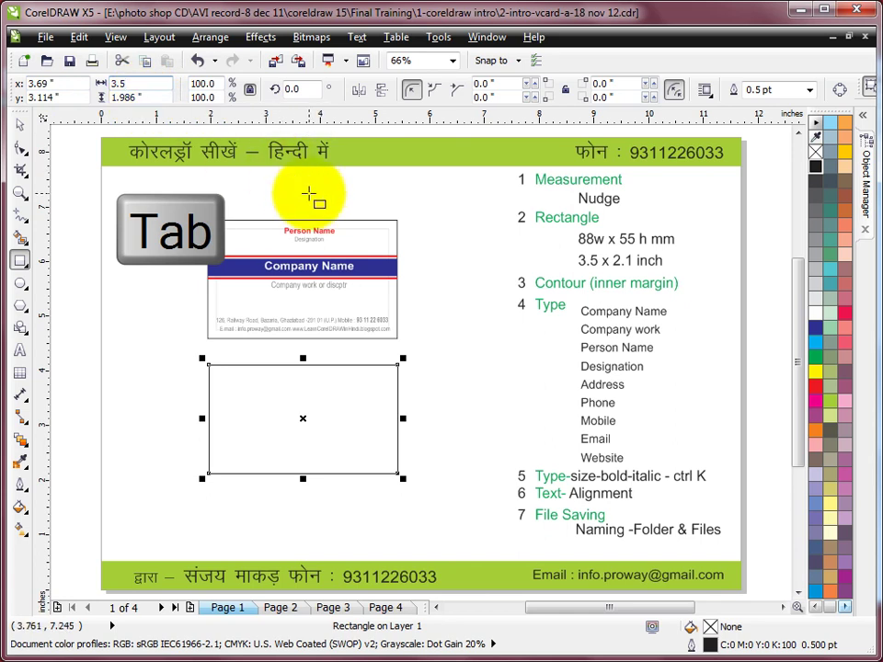
pyautogui.press('Tab')
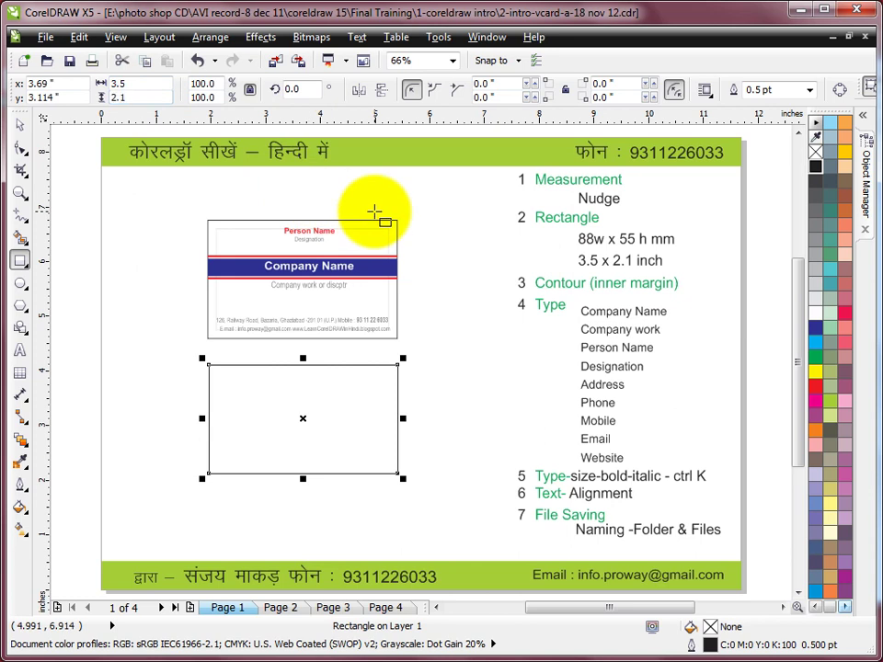
pyautogui.press('Return')
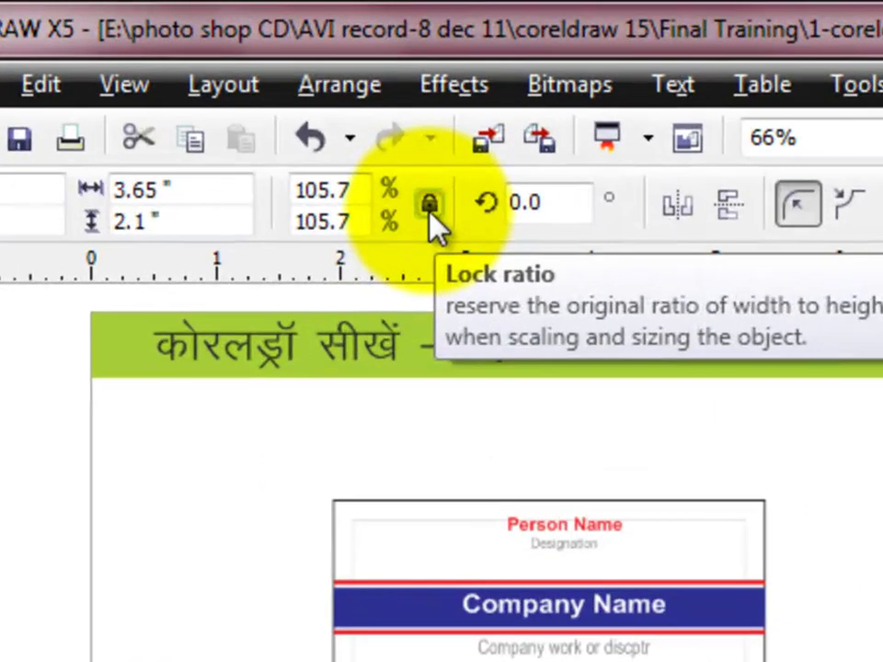
# Unlock the rectangle's proportions and set its width to 3.5 inches, keeping 2.1 inches height.
pyautogui.click(431, 205)
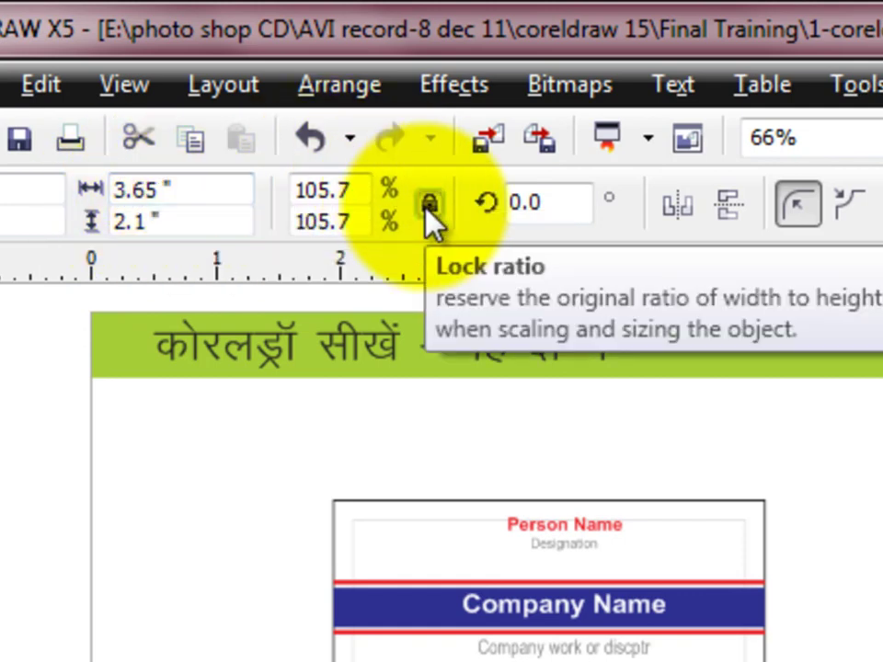
pyautogui.click(428, 206)
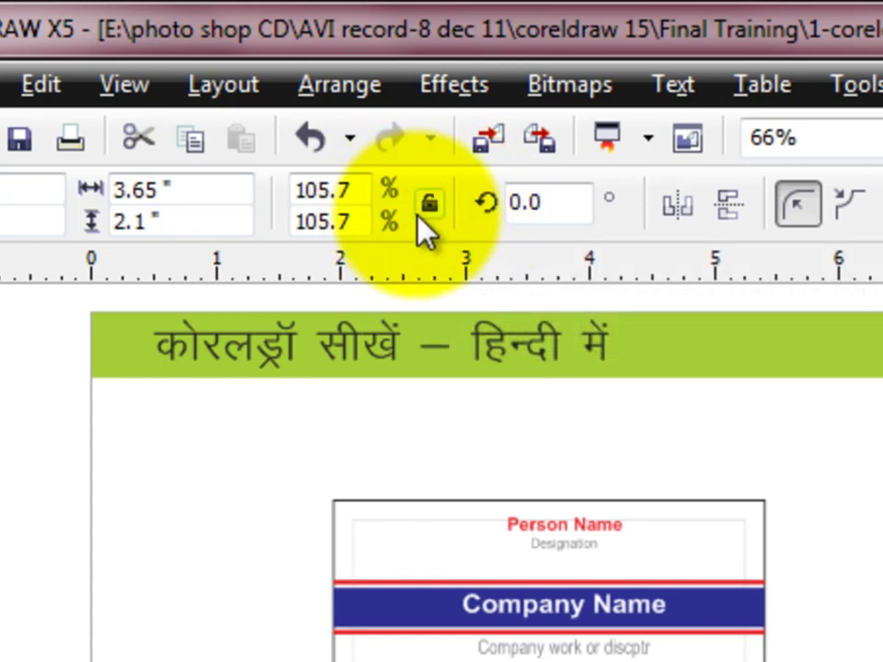
pyautogui.click(189, 190)
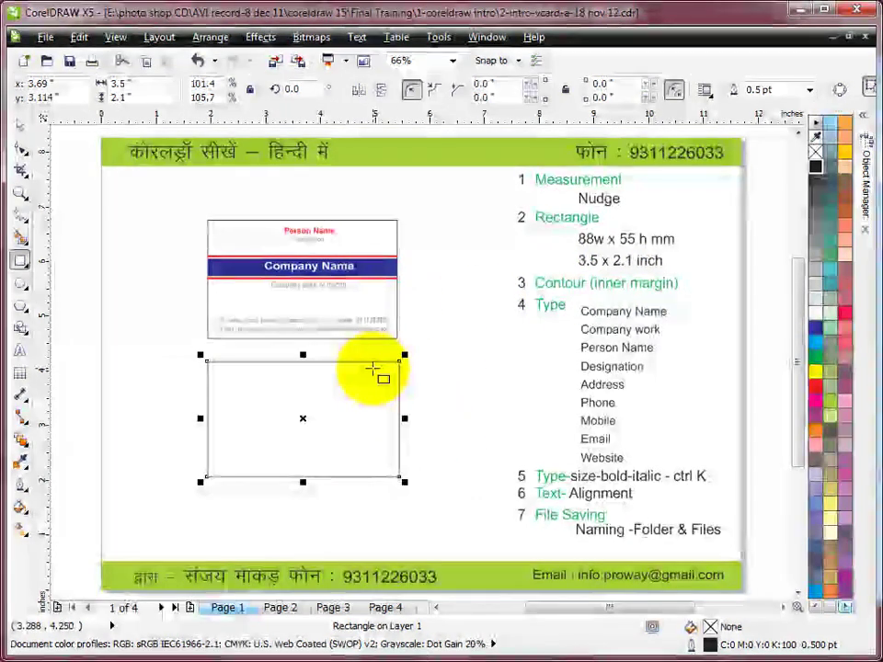
# Switch the document units to millimetres and resize the lower rectangle to 88 × 55 mm.
pyautogui.click(22, 130)
pyautogui.click(459, 195)
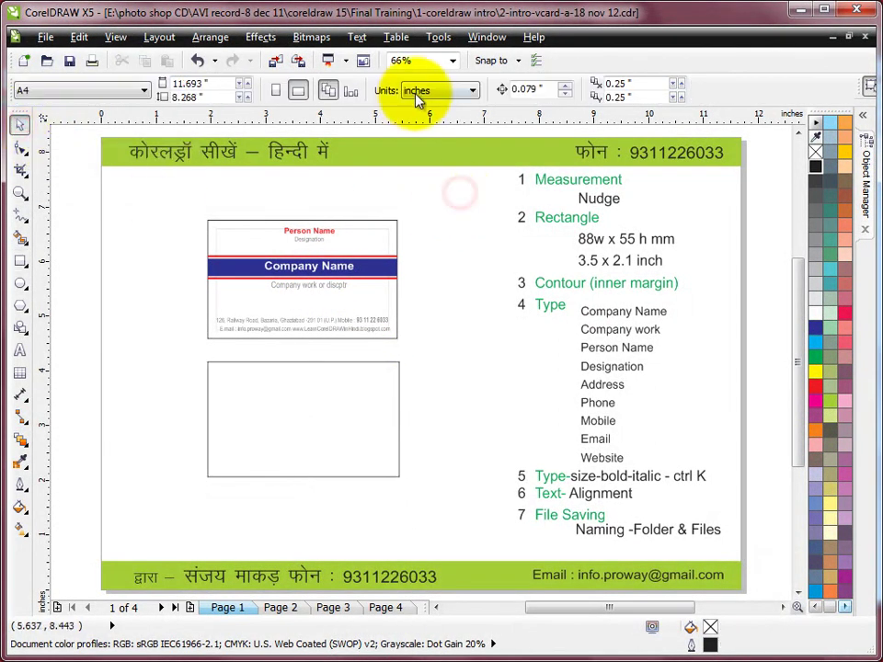
pyautogui.click(454, 91)
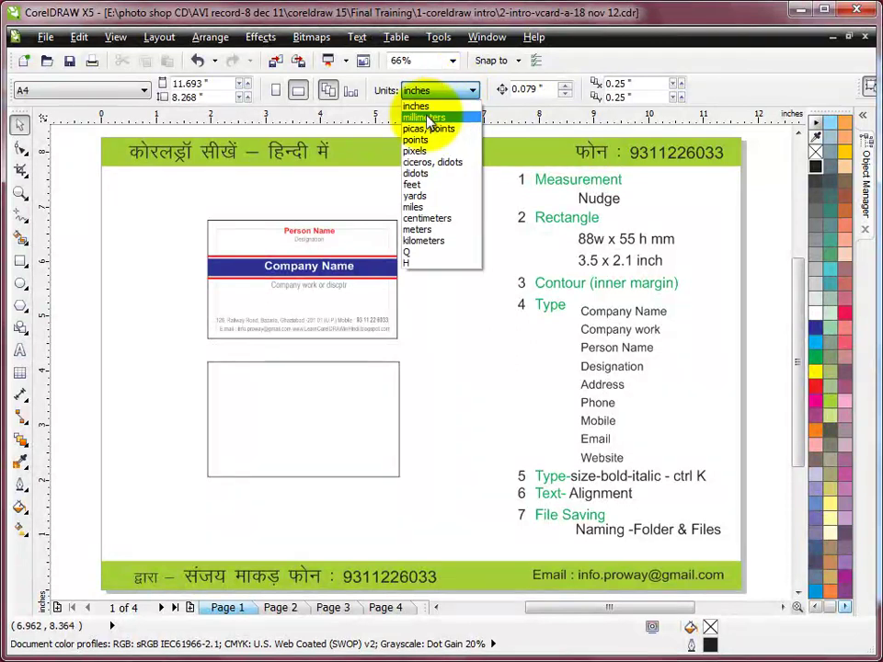
pyautogui.click(425, 119)
pyautogui.click(328, 365)
pyautogui.click(150, 83)
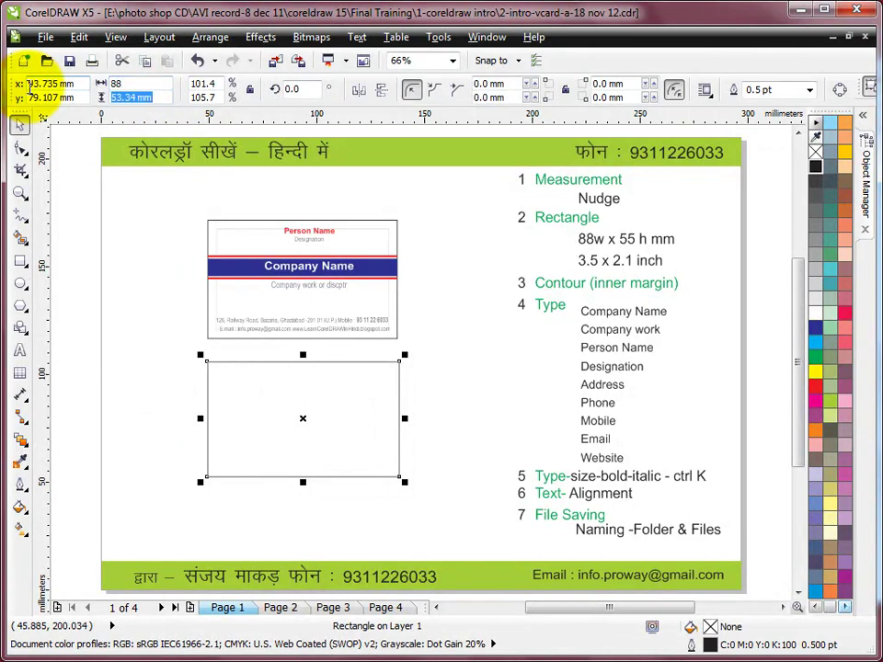
pyautogui.press('Return')
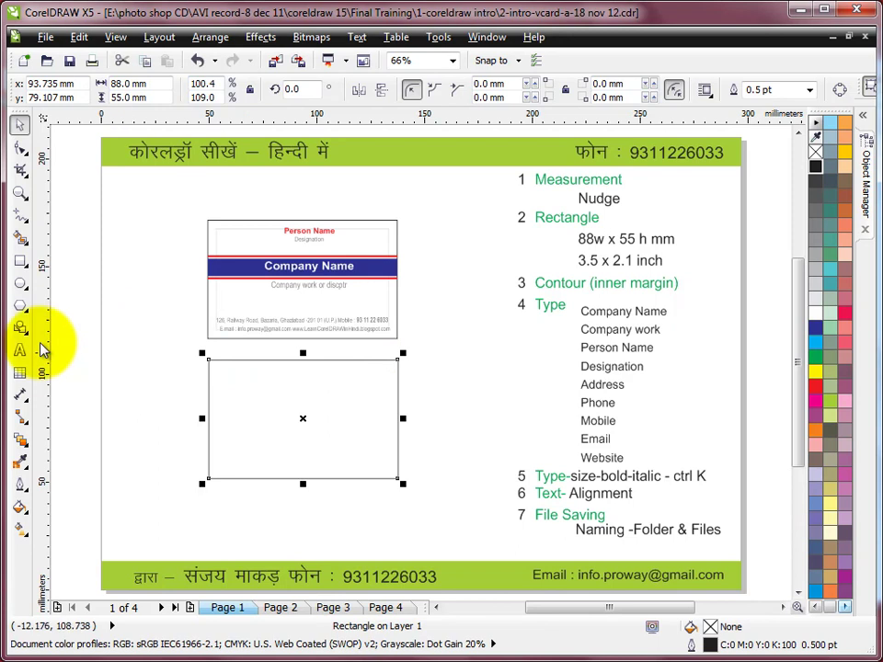
# Draw a new rectangle at the page's left and size it 80 × 47 mm.
pyautogui.click(19, 261)
pyautogui.moveTo(108, 368); pyautogui.dragTo(261, 457)
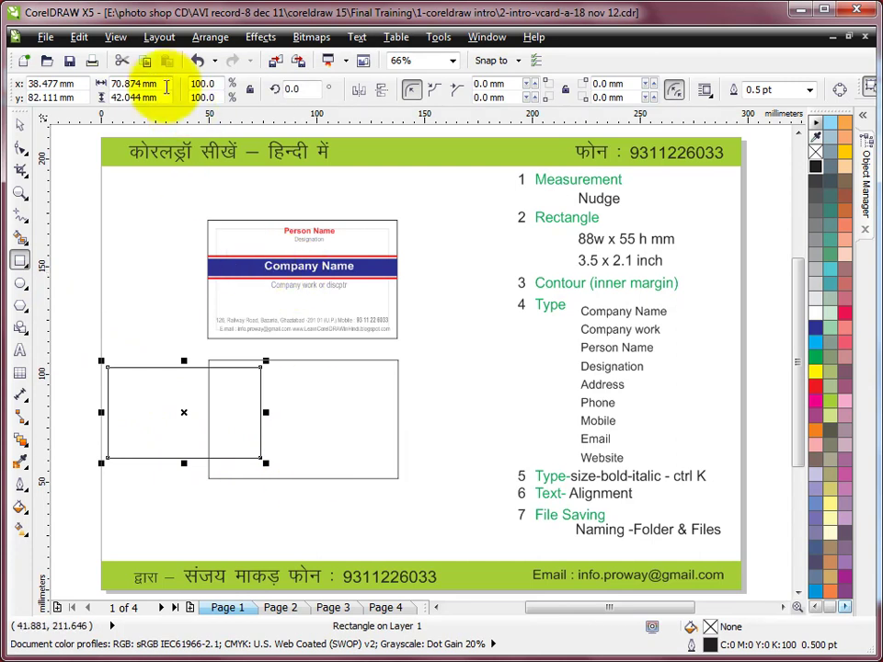
pyautogui.moveTo(164, 83); pyautogui.dragTo(73, 85)
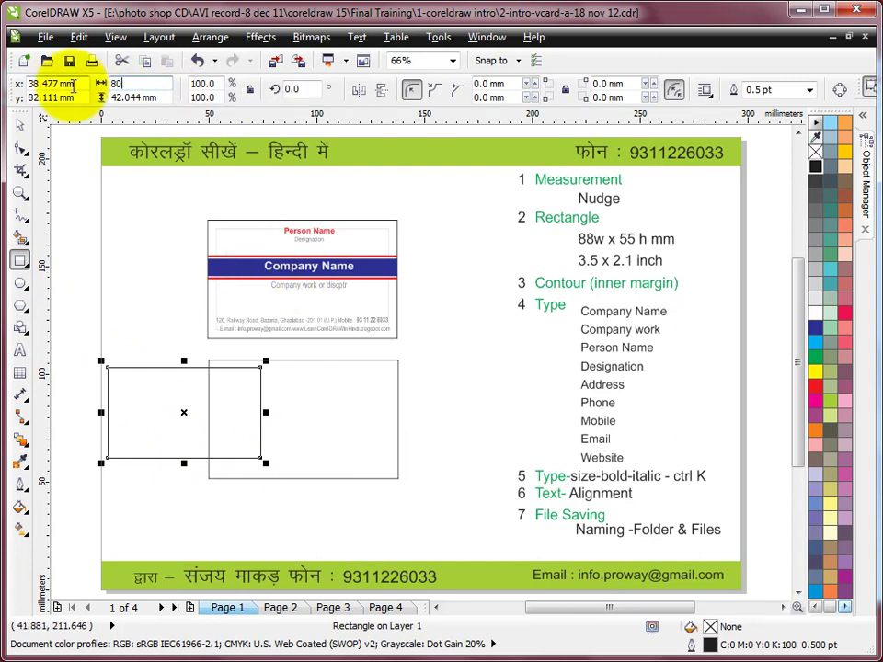
pyautogui.write('47')
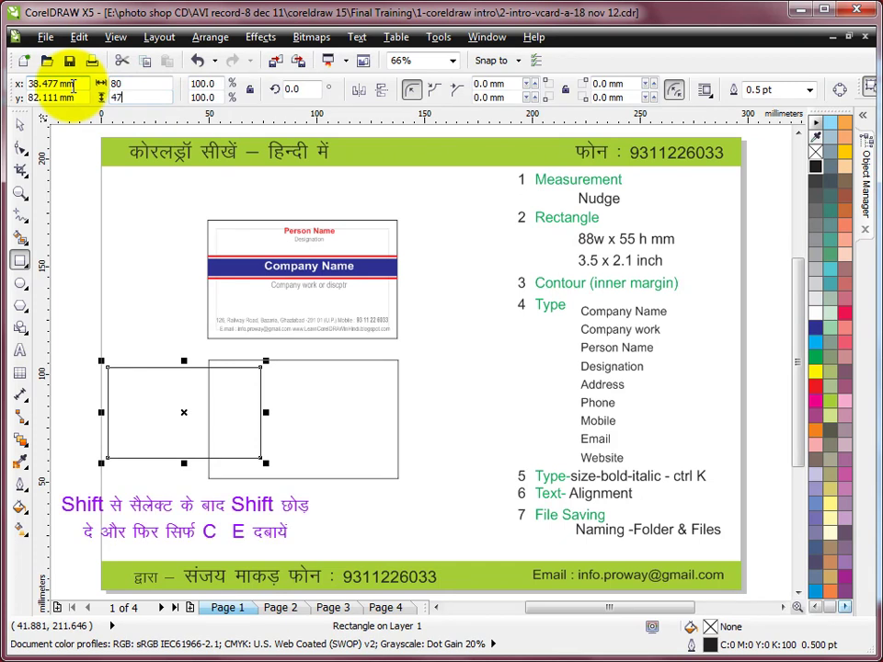
pyautogui.press('Return')
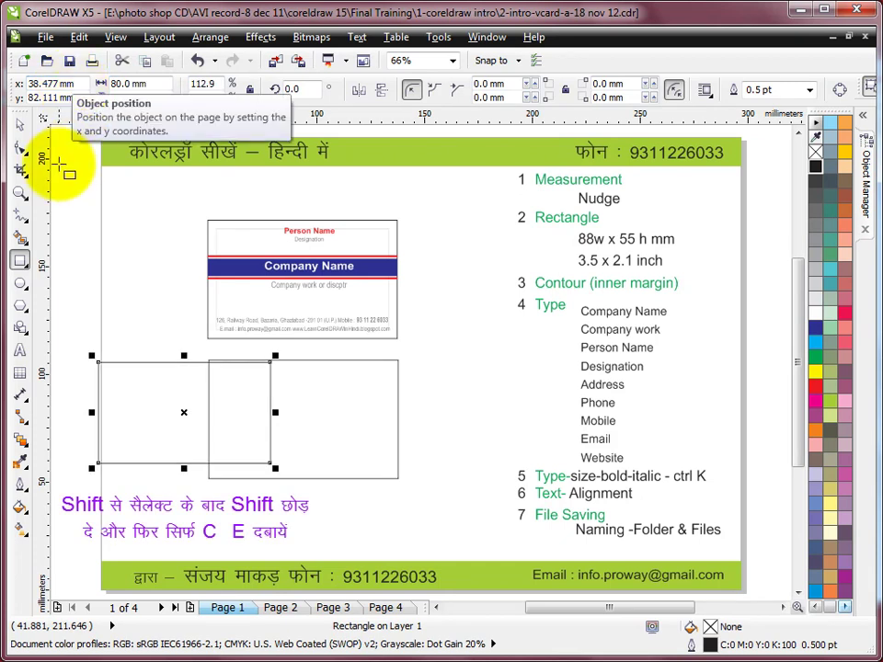
# Centre the 80 × 47 mm rectangle vertically and horizontally on the 88 × 55 mm card.
pyautogui.click(21, 126)
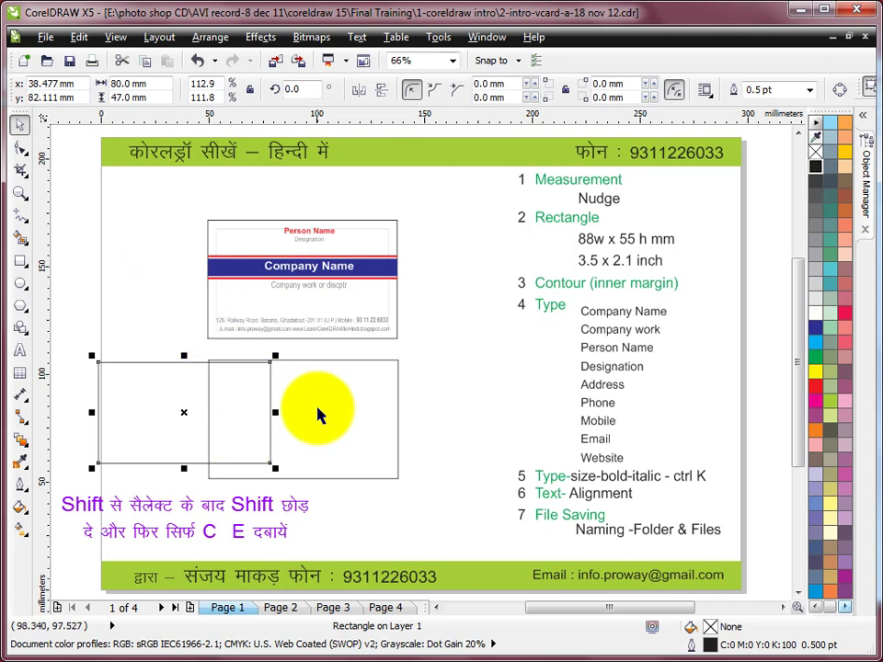
pyautogui.press('shift')
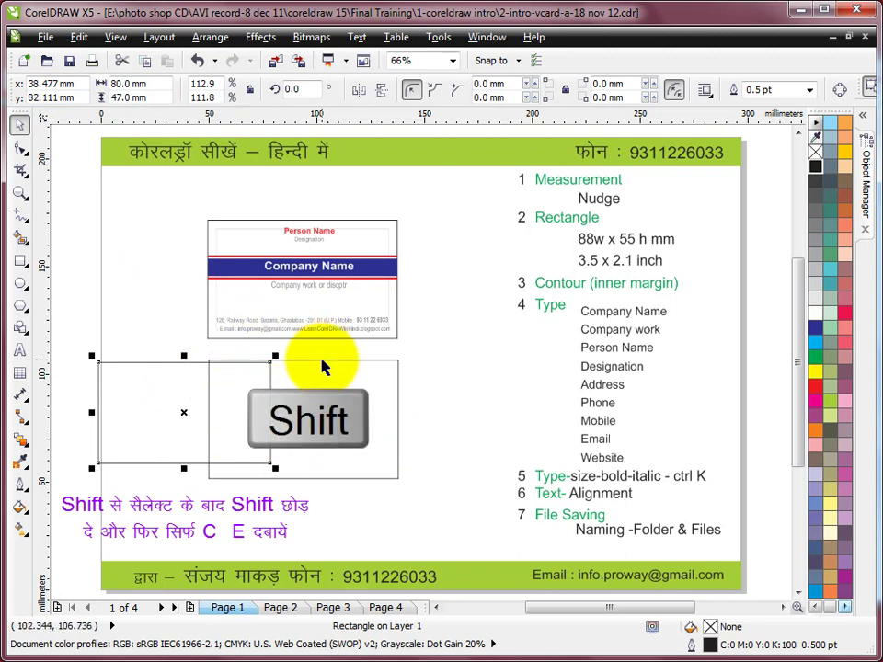
pyautogui.keyDown('shift'); pyautogui.click(328, 365); pyautogui.keyUp('shift')
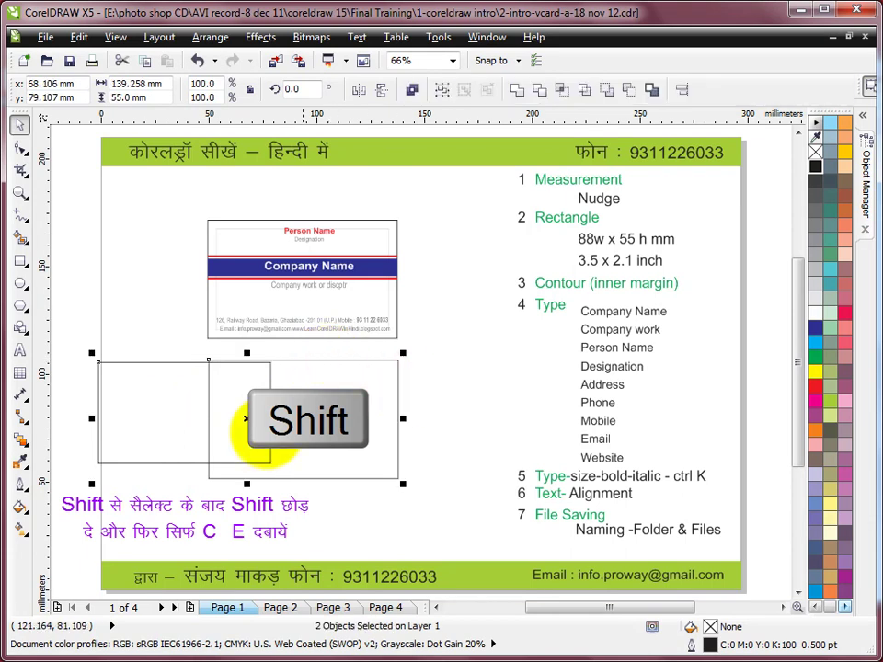
pyautogui.press('c')
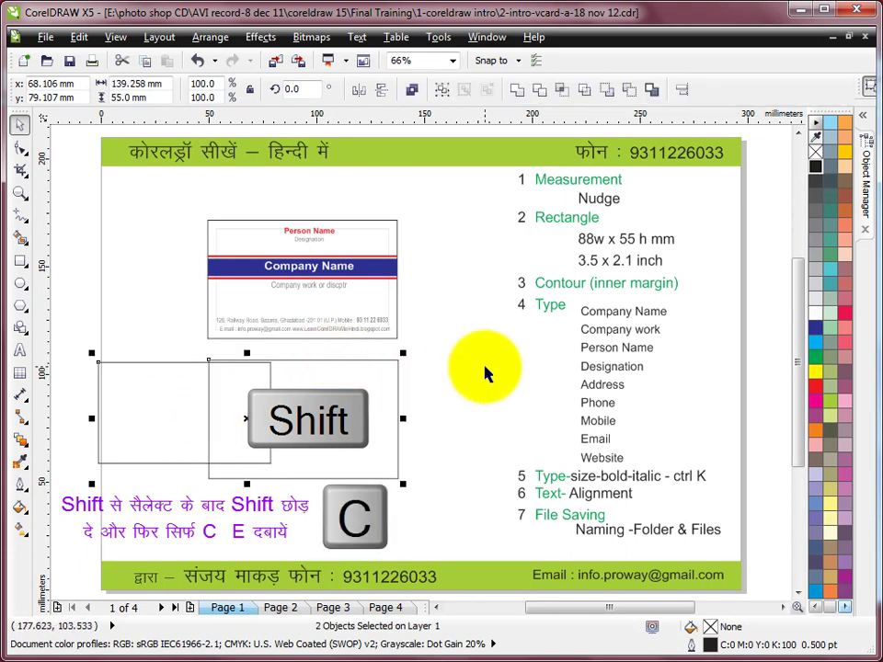
pyautogui.press('e')
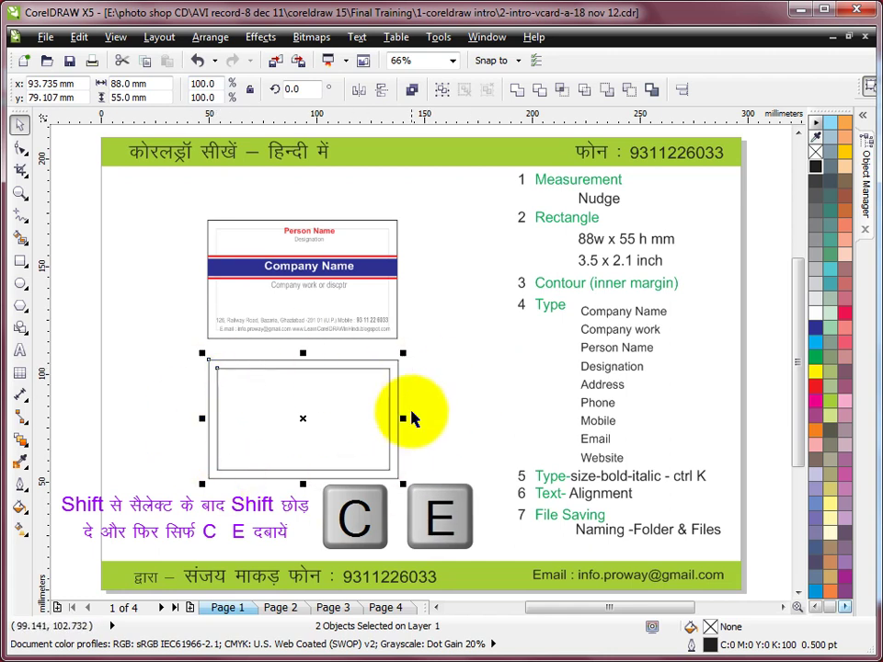
# Zoom in and delete the 80 × 47 mm inner rectangle.
pyautogui.click(439, 389)
pyautogui.scroll(2, 440, 389)
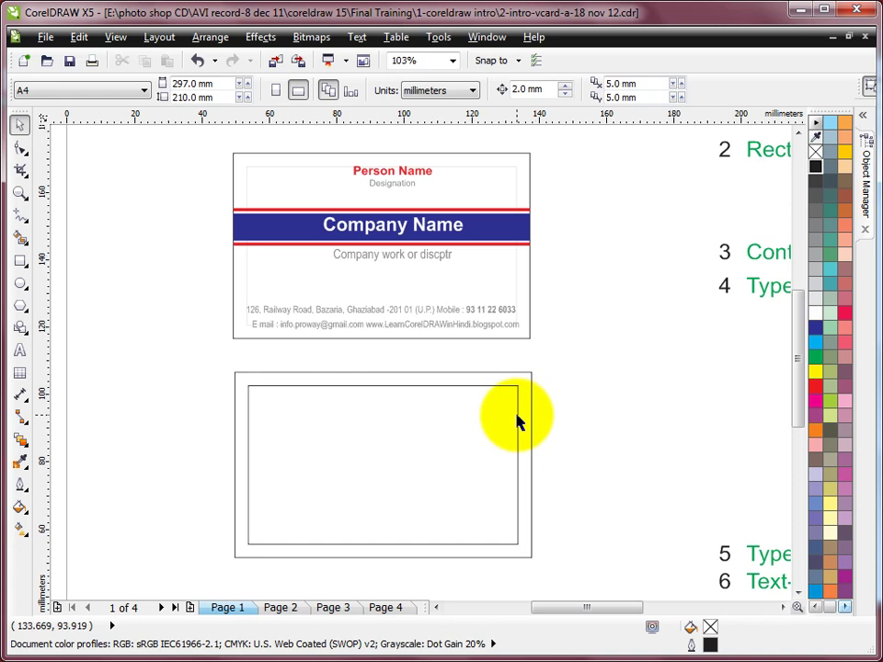
pyautogui.click(518, 415)
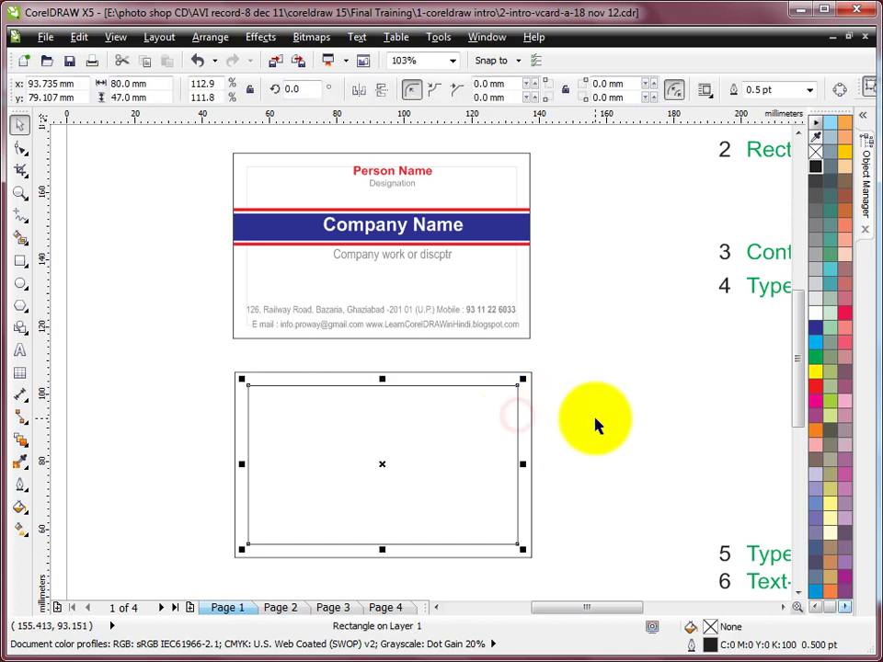
pyautogui.press('Delete')
# Zoom into the blank lower card and select the 88 × 55 mm card rectangle.
pyautogui.press('F4')
pyautogui.press('F2')
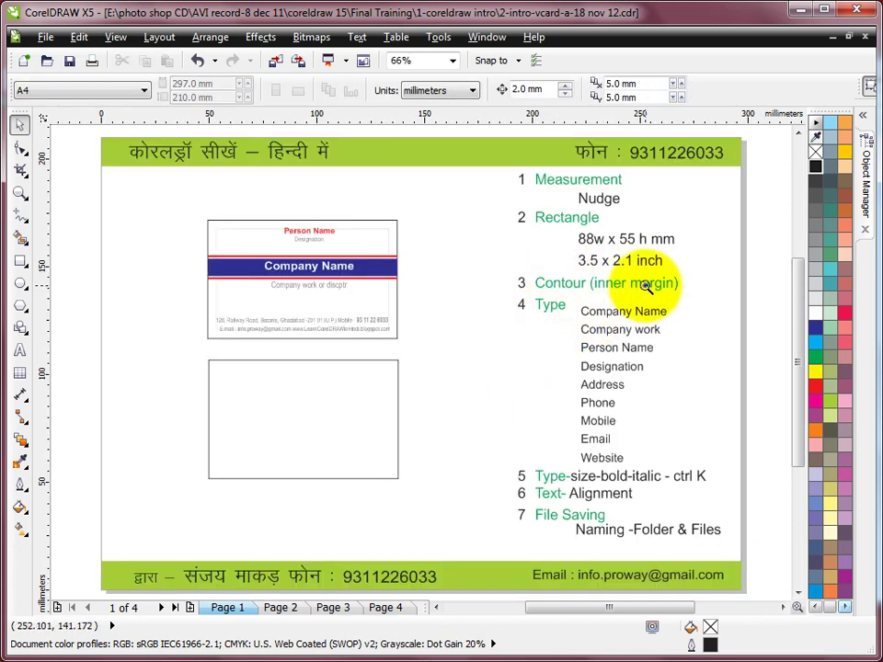
pyautogui.moveTo(174, 339); pyautogui.dragTo(476, 511)
pyautogui.click(17, 126)
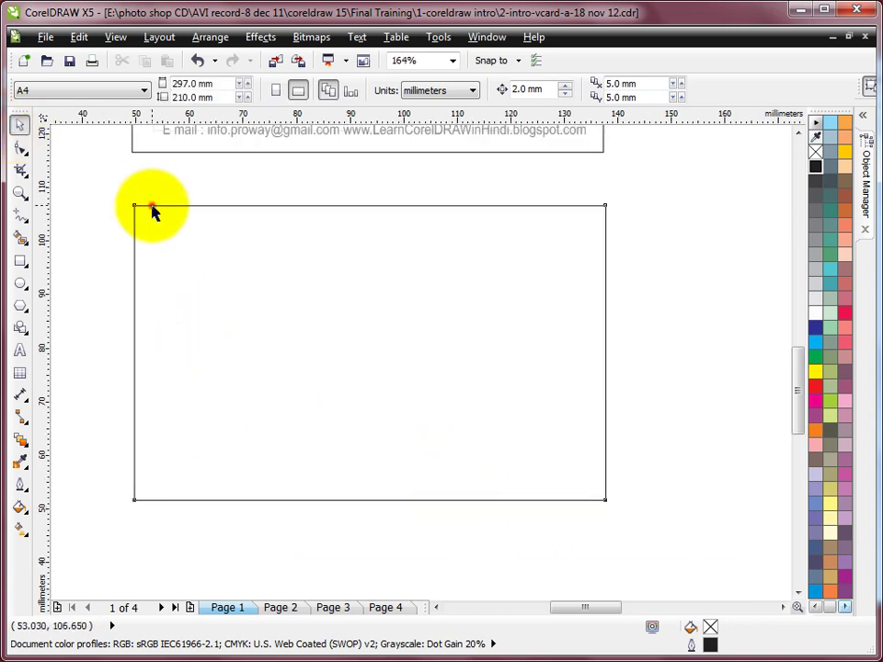
pyautogui.click(152, 207)
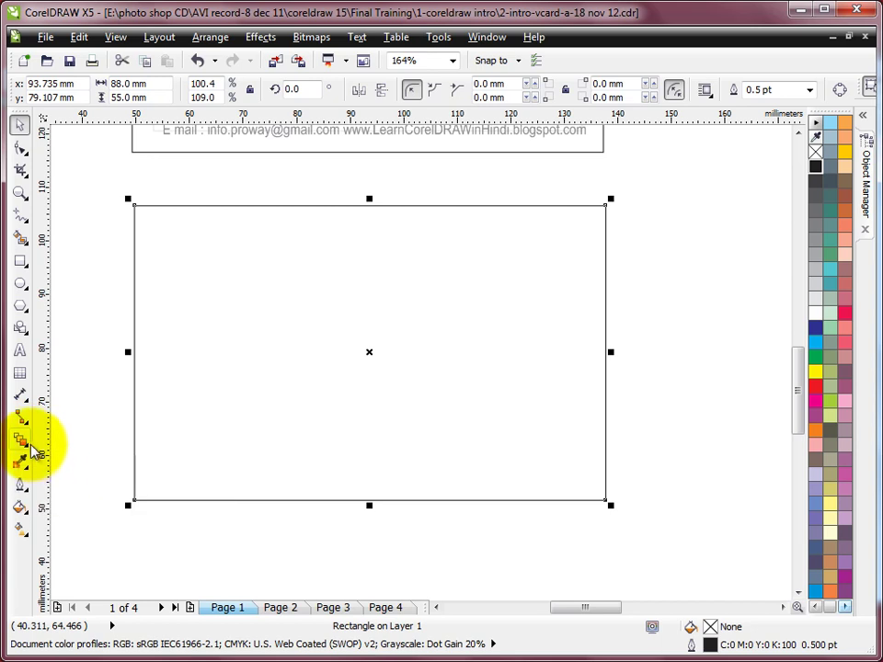
# Apply a one-step inside contour with a 5 mm offset to the card rectangle.
pyautogui.click(27, 446)
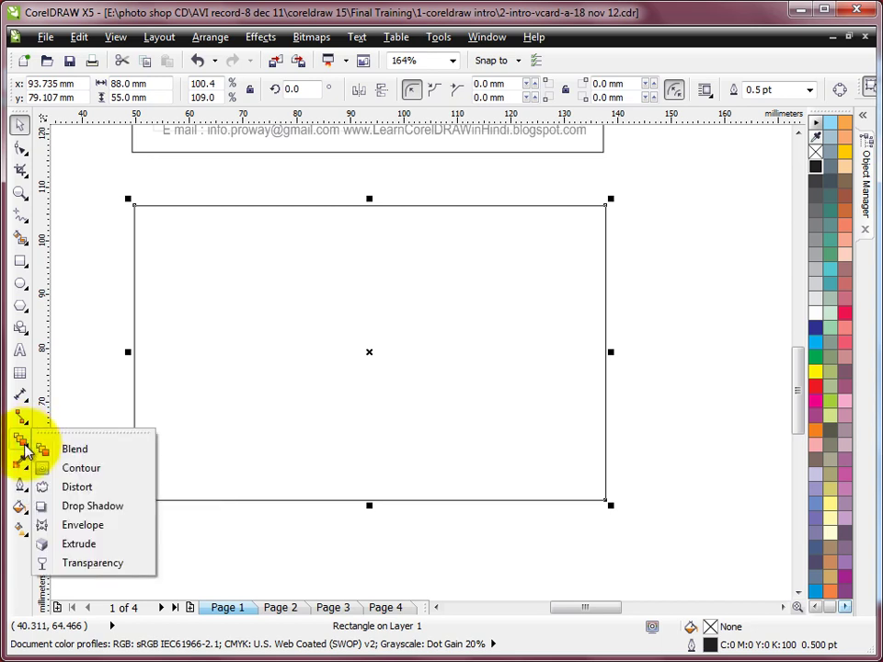
pyautogui.click(80, 471)
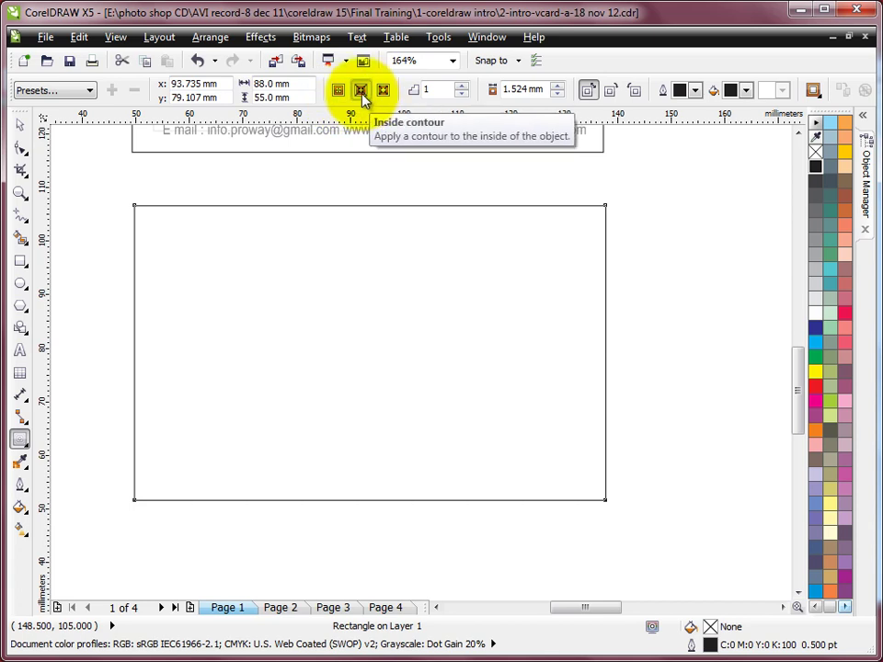
pyautogui.click(361, 92)
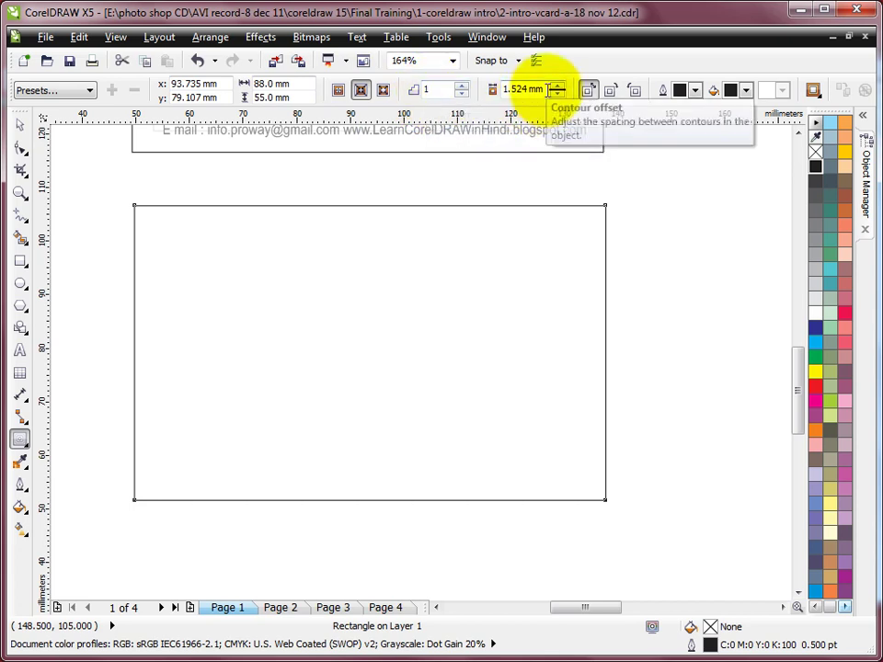
pyautogui.click(547, 89)
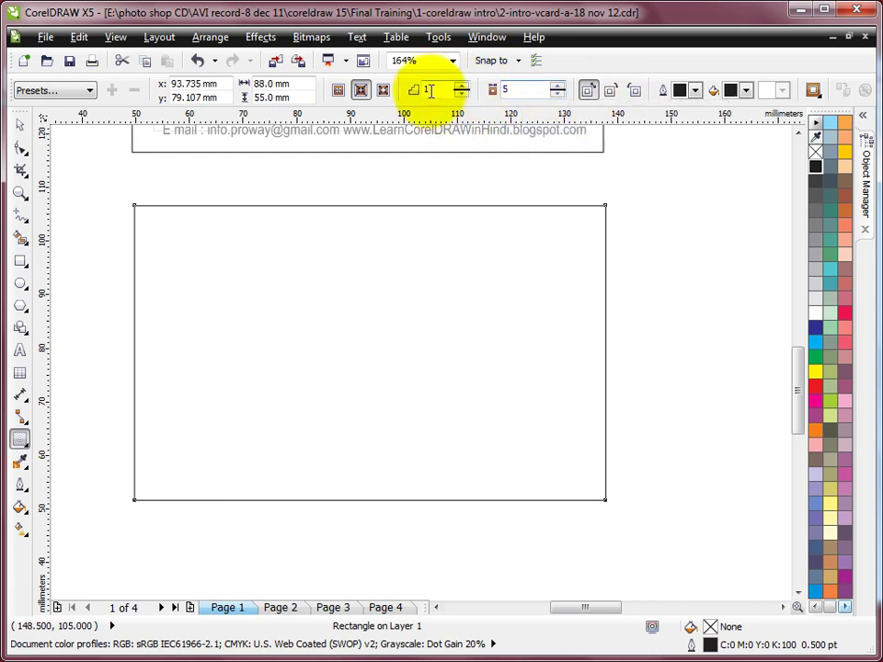
pyautogui.click(361, 92)
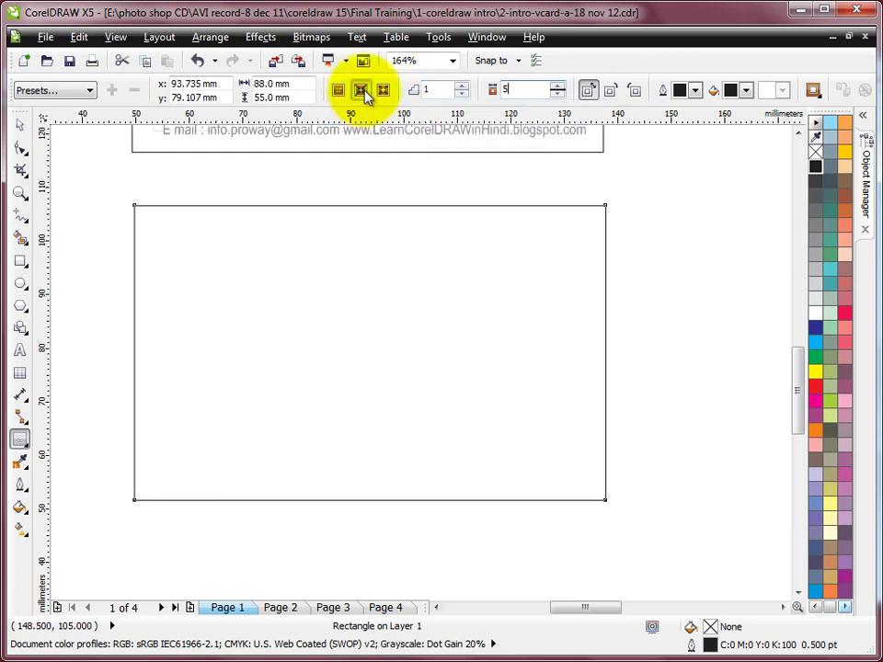
pyautogui.click(361, 91)
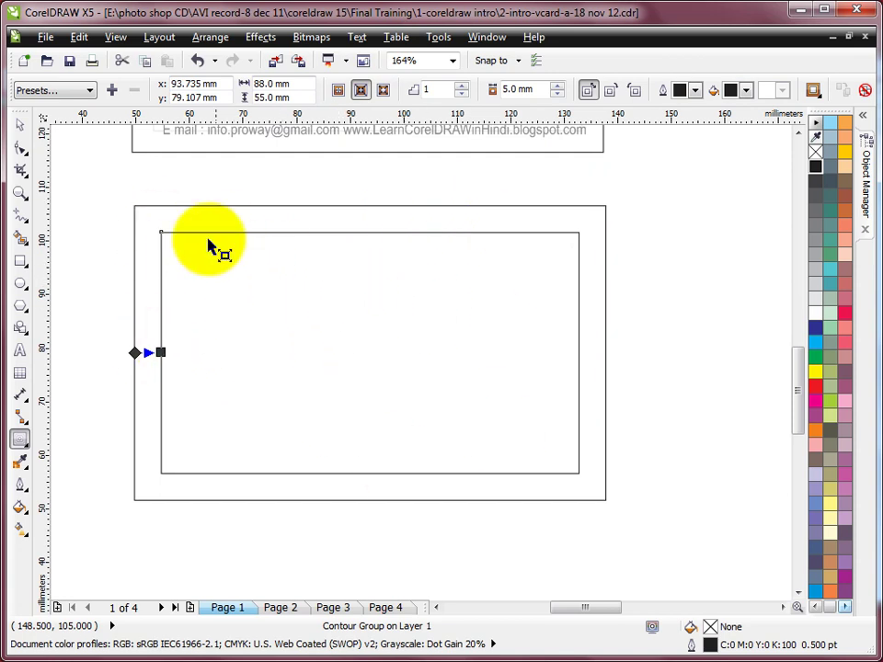
# Break the contour group apart, select the 78 × 45 mm inner rectangle, and zoom out to the page.
pyautogui.click(210, 36)
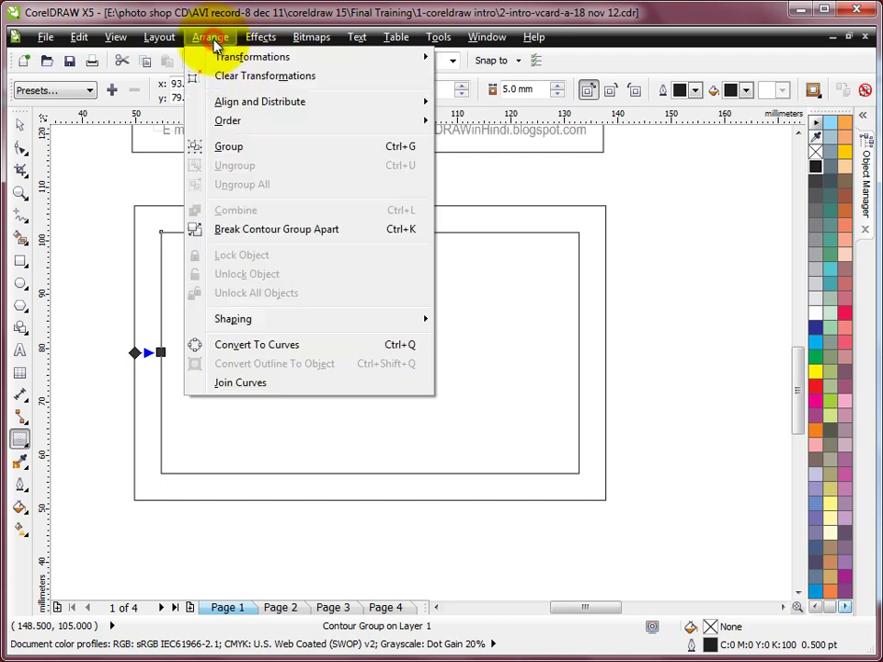
pyautogui.click(260, 232)
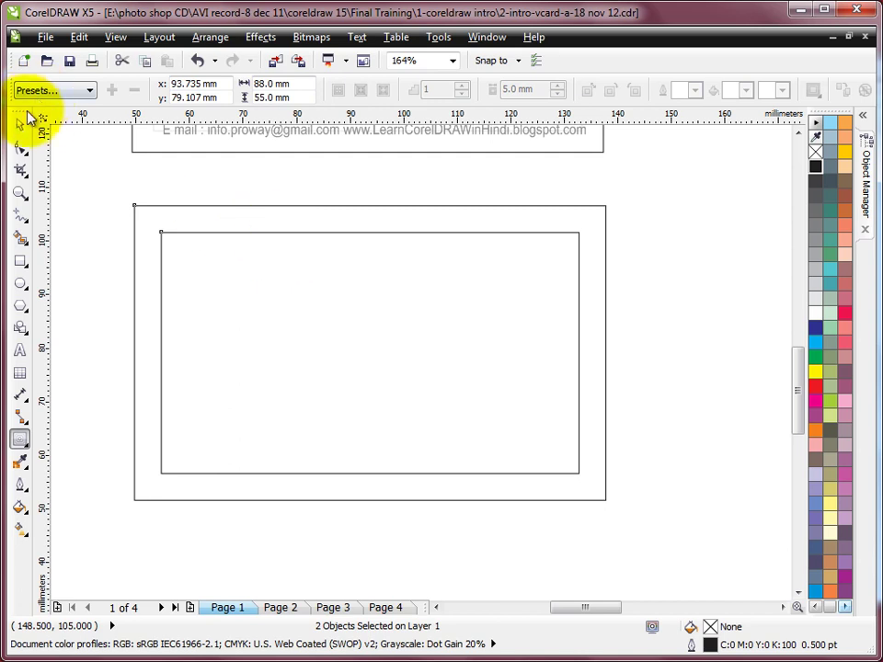
pyautogui.click(20, 123)
pyautogui.click(210, 165)
pyautogui.click(197, 206)
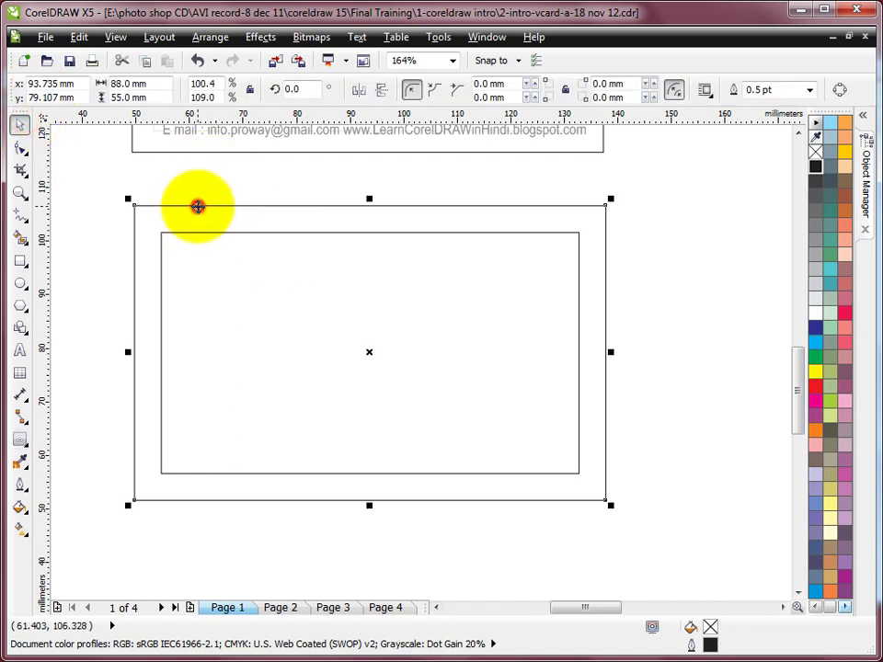
pyautogui.click(190, 233)
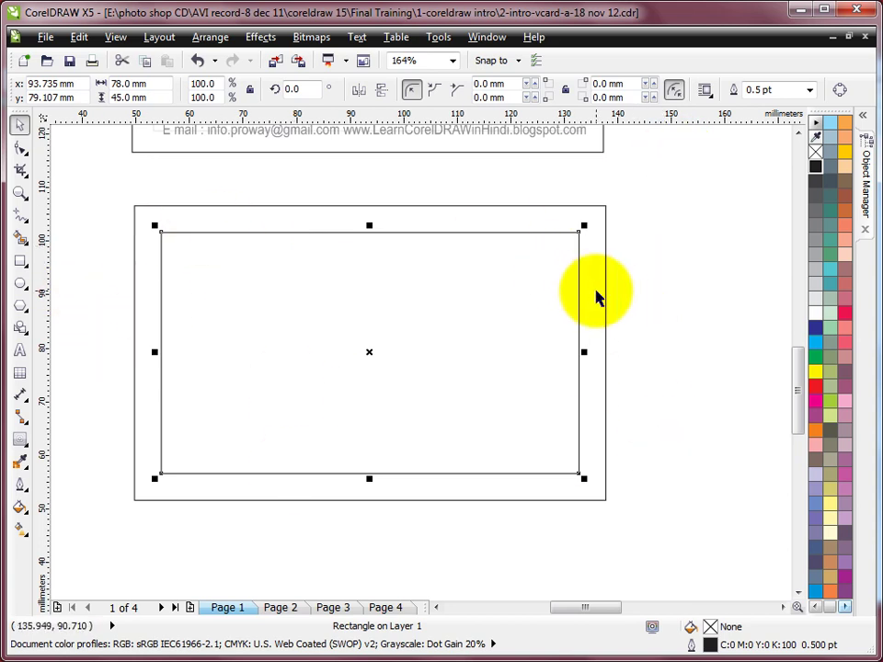
pyautogui.hotkey('shift', 'F4')
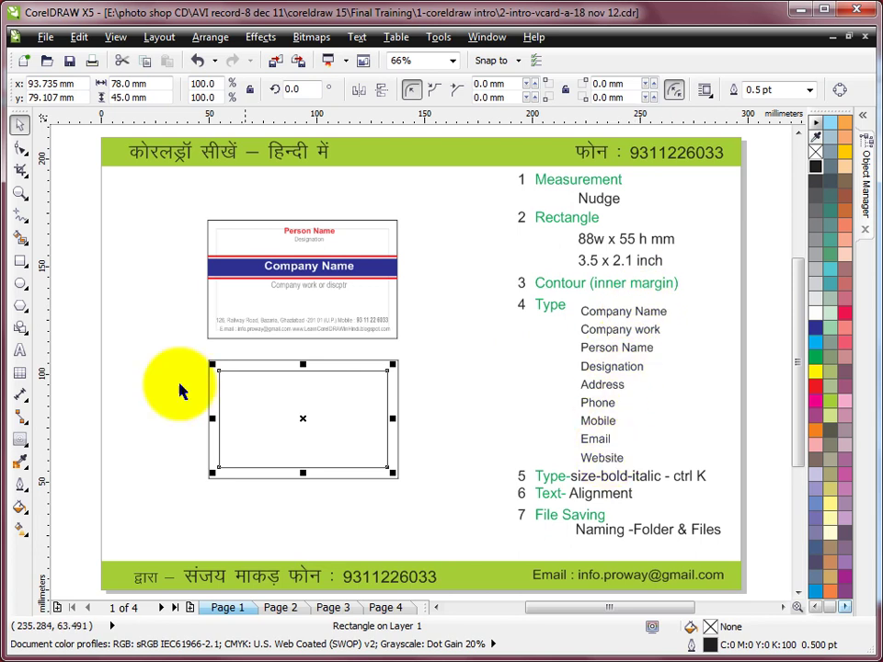
# Zoom in around the sample card and the blank 88 × 55 mm card together.
pyautogui.click(20, 193)
pyautogui.moveTo(166, 205); pyautogui.dragTo(493, 506)
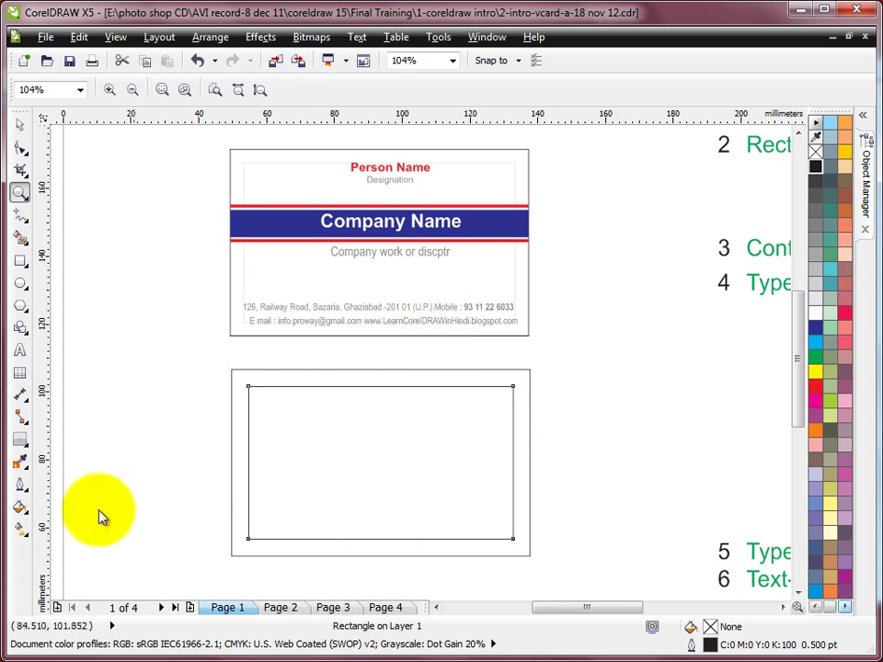
pyautogui.click(20, 352)
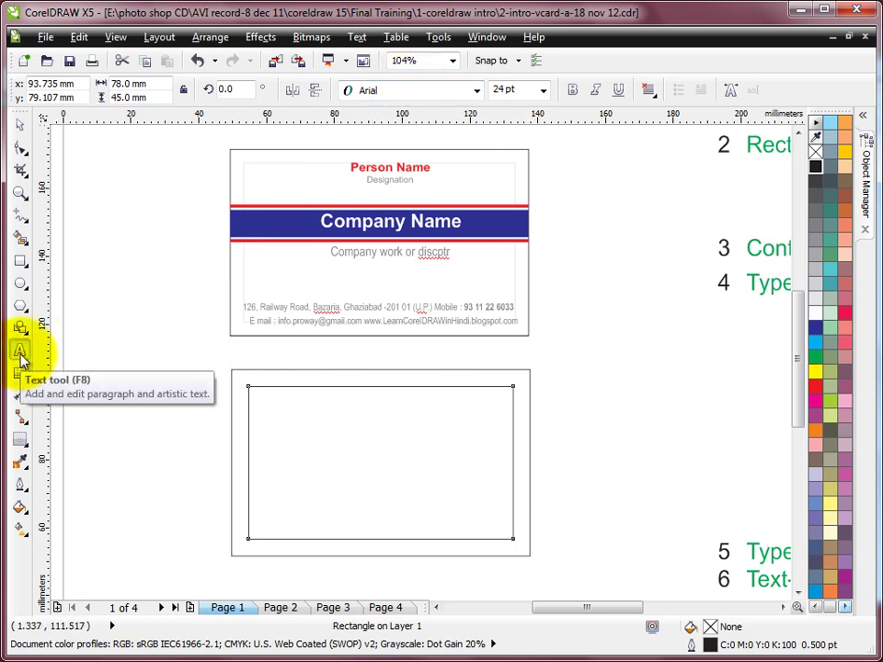
# Set 7 pt as the default Arial size for new artistic text.
pyautogui.click(545, 90)
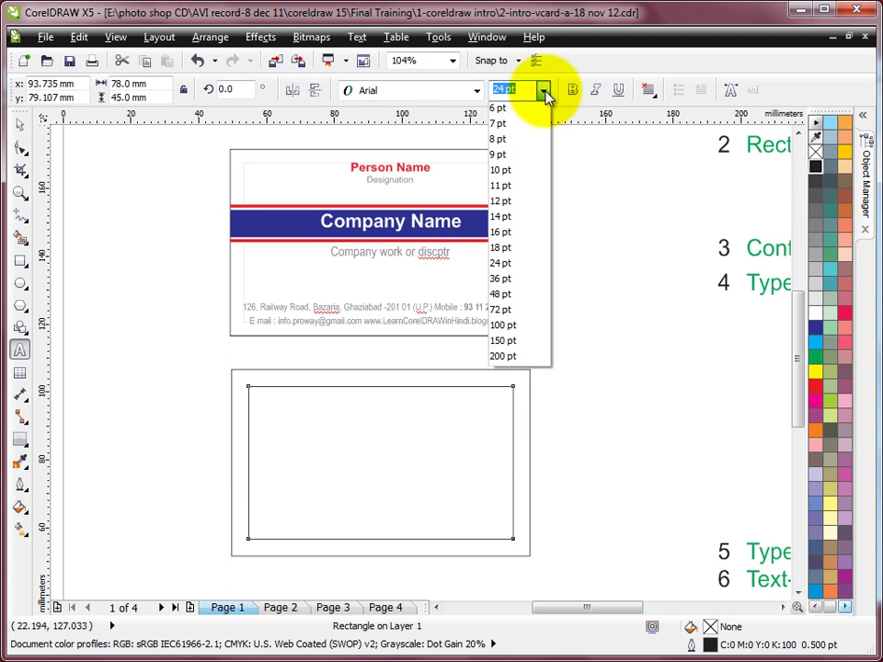
pyautogui.click(511, 125)
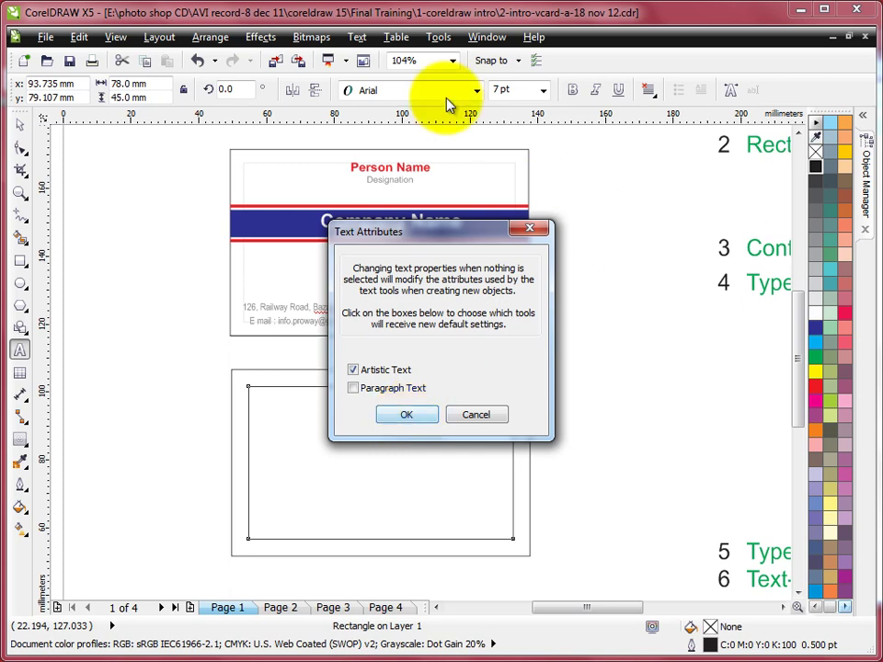
pyautogui.click(410, 414)
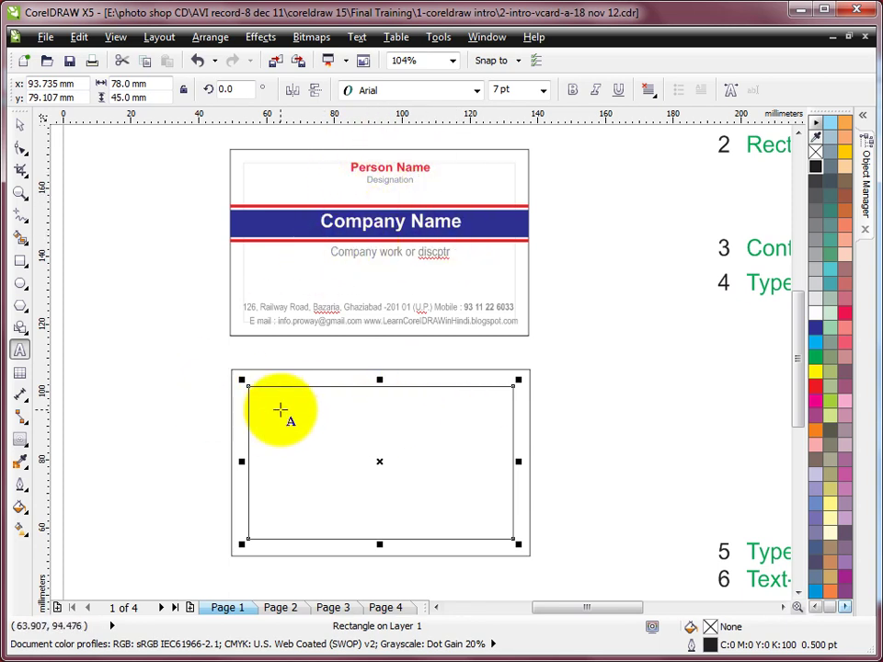
# Type the lines Person, Designation, Company Name, Company work or discription, and the company's postal address inside the card.
pyautogui.click(335, 406)
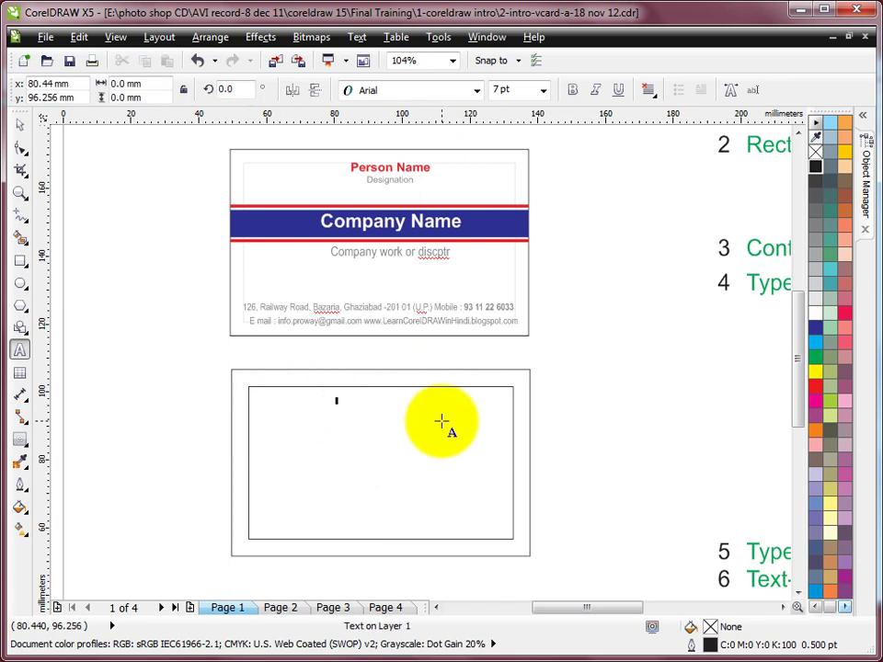
pyautogui.write('Person')
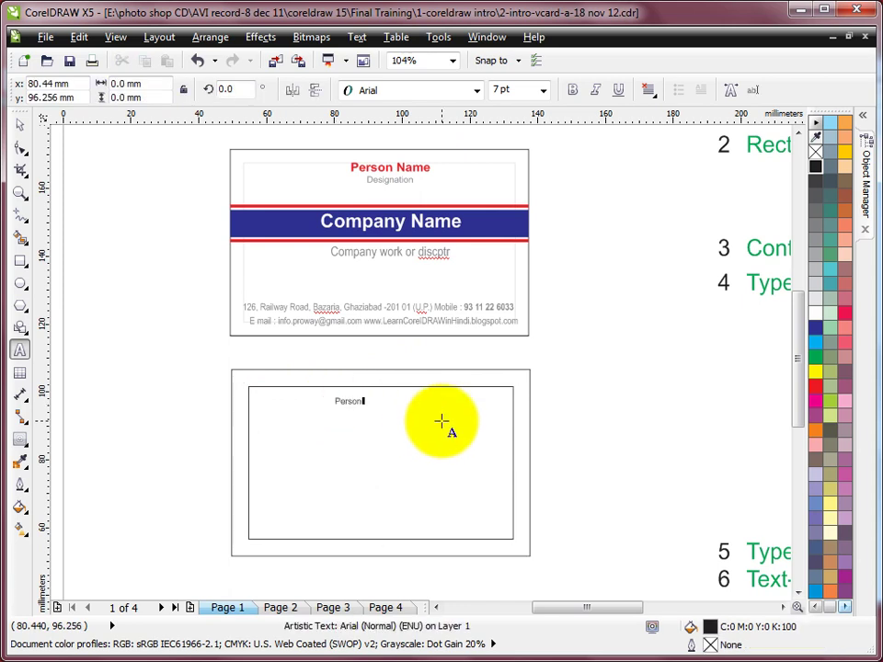
pyautogui.press('Return')
pyautogui.write('Designation')
pyautogui.press('Return')
pyautogui.write('Company Name')
pyautogui.press('Return')
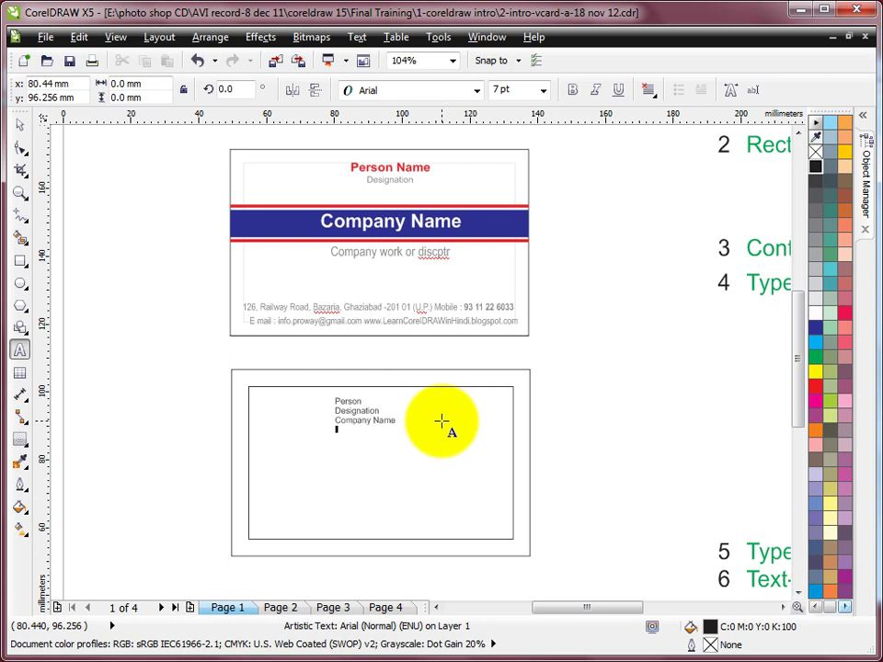
pyautogui.write('Company wr')
pyautogui.press('BackSpace')
pyautogui.write('ork or discription ')
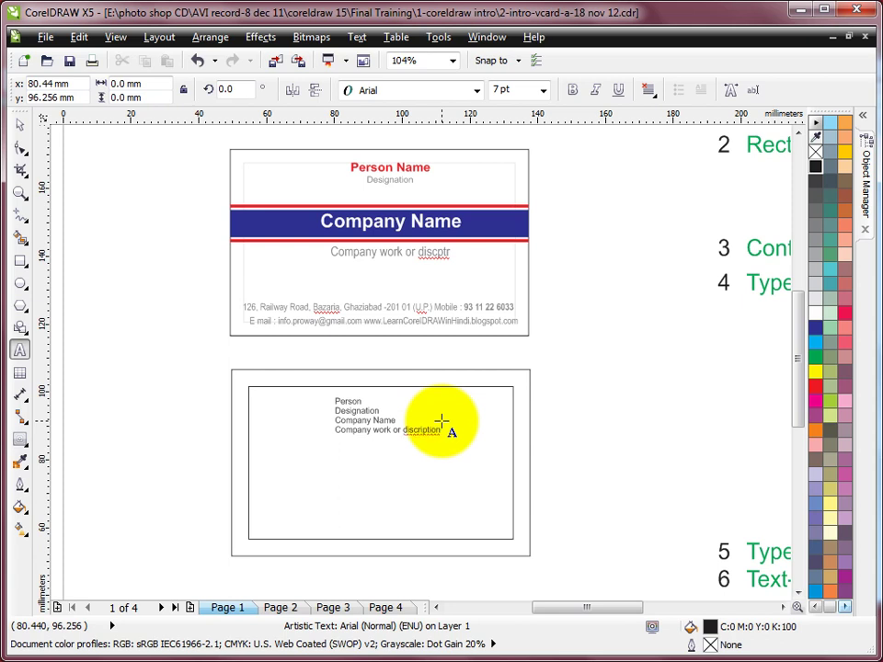
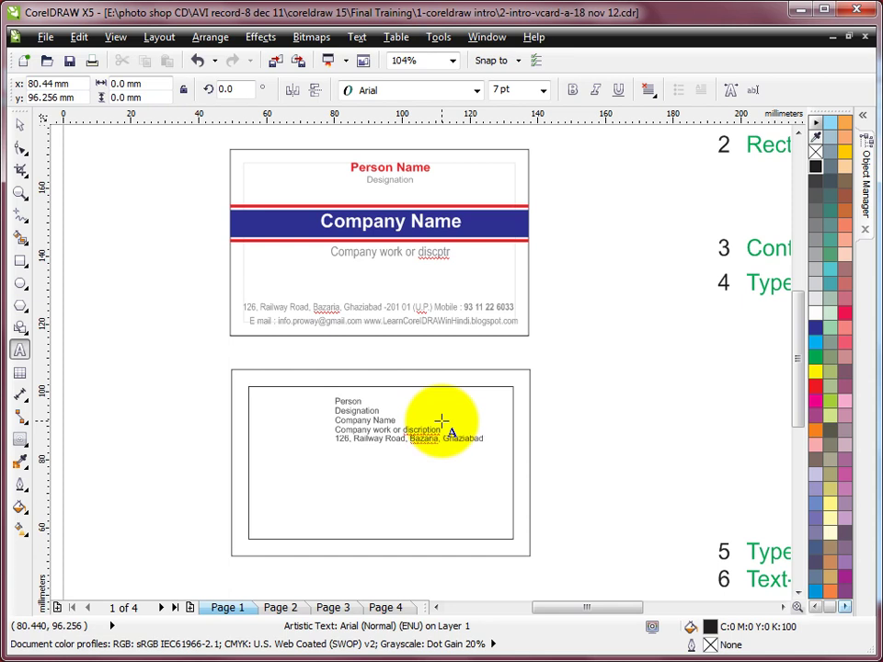
# Add a 'Ph. :' phone number line, then an 'E-mail :' line and website below the address.
pyautogui.press('Return')
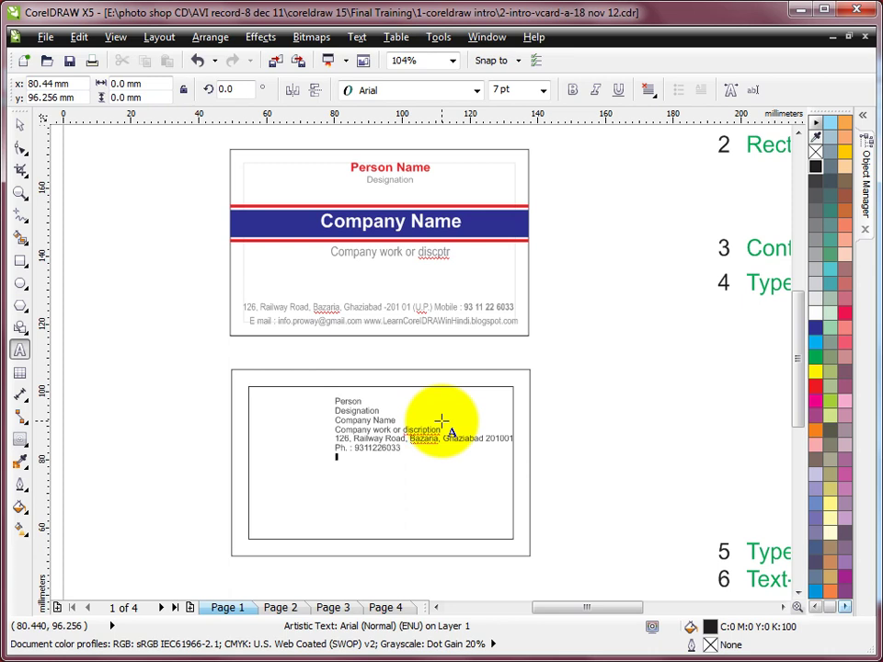
pyautogui.press('Return')
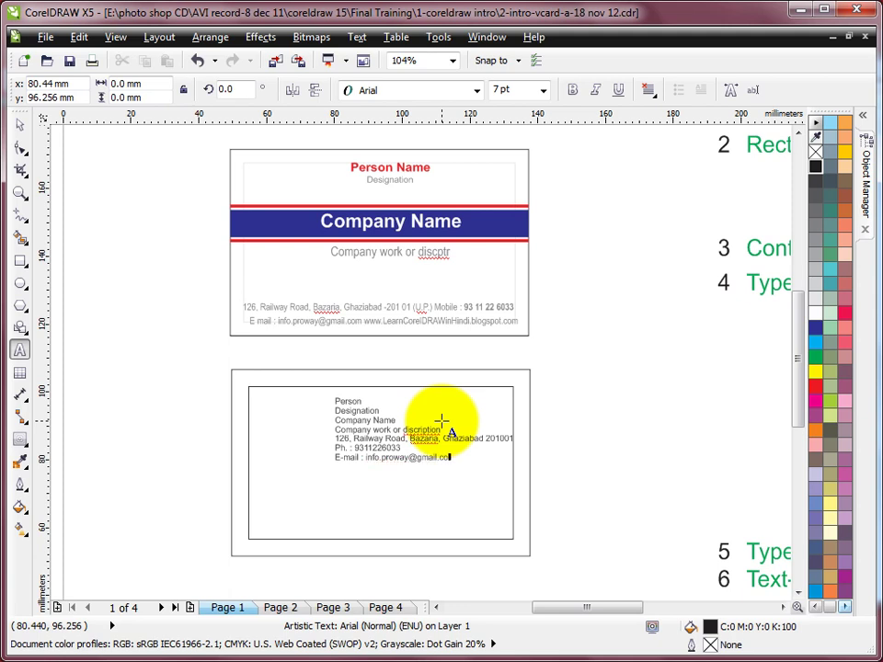
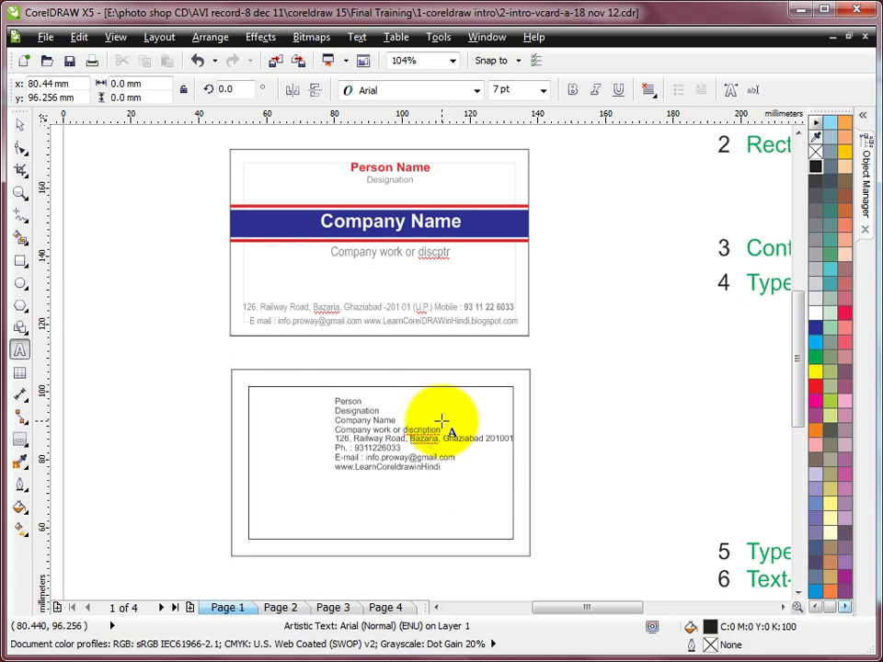
pyautogui.write('.blogspot.com')
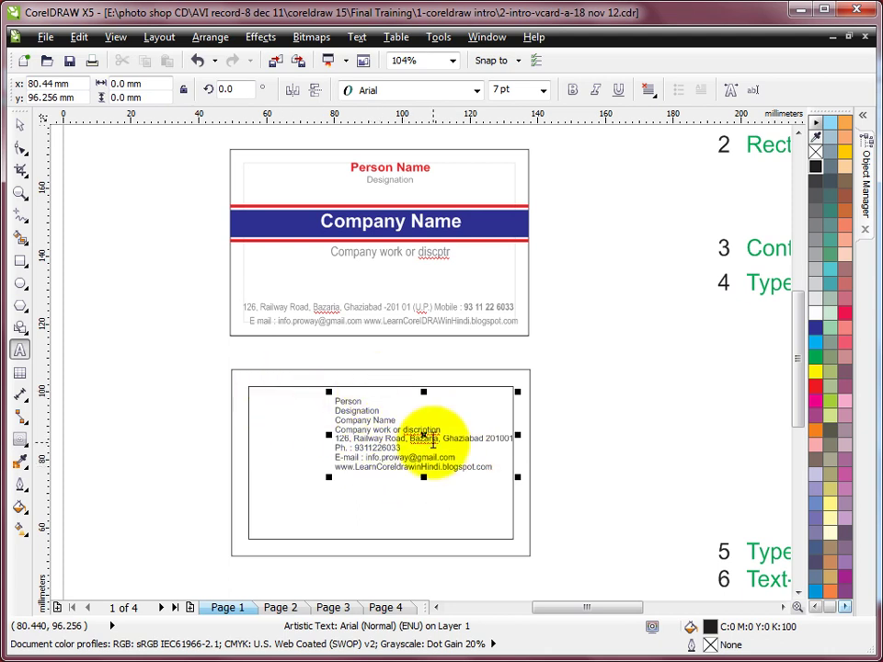
# Zoom into the lower card and break its text block apart into separate lines.
pyautogui.click(19, 194)
pyautogui.moveTo(191, 343); pyautogui.dragTo(570, 563)
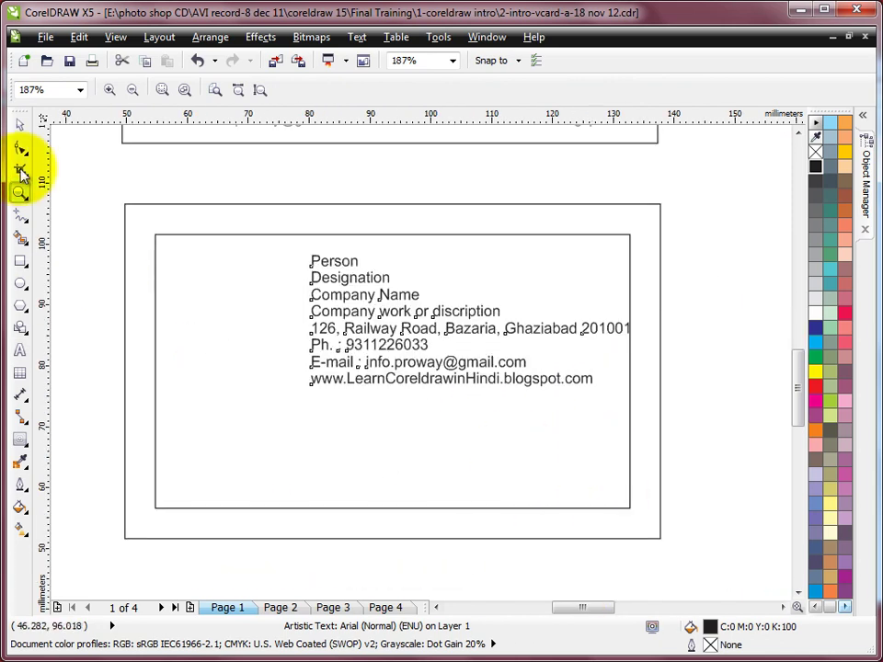
pyautogui.click(20, 124)
pyautogui.click(353, 265)
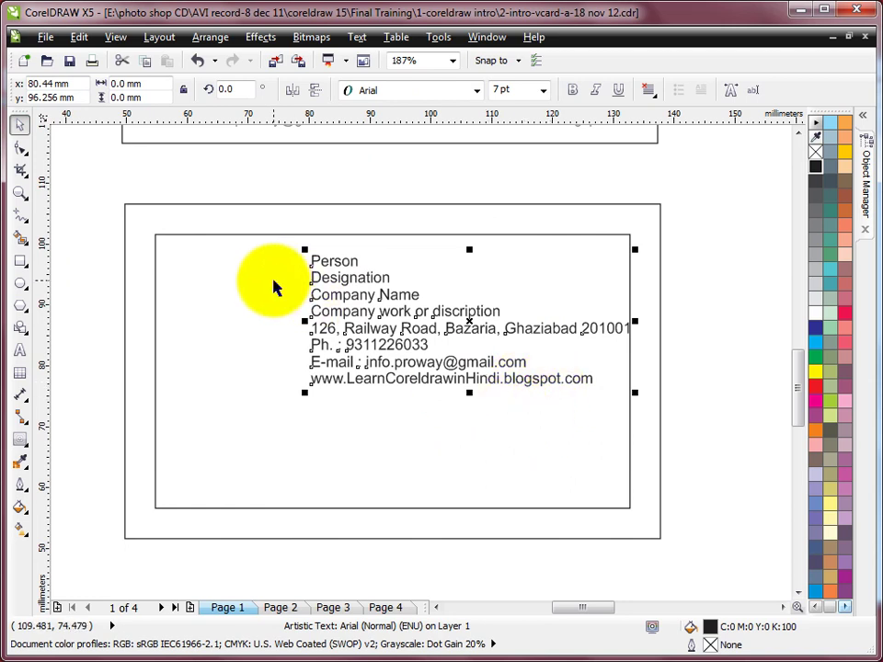
pyautogui.click(210, 37)
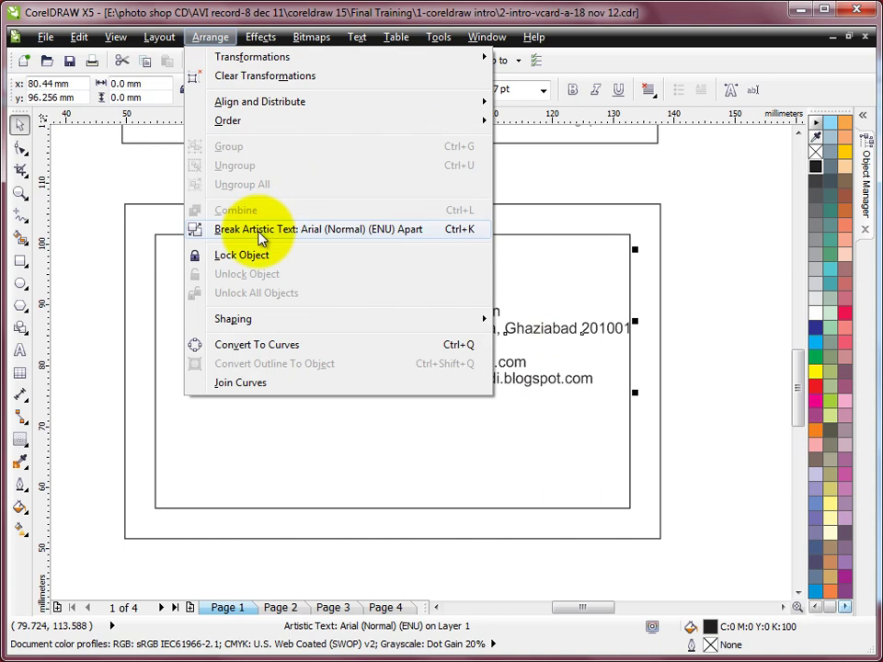
pyautogui.click(368, 232)
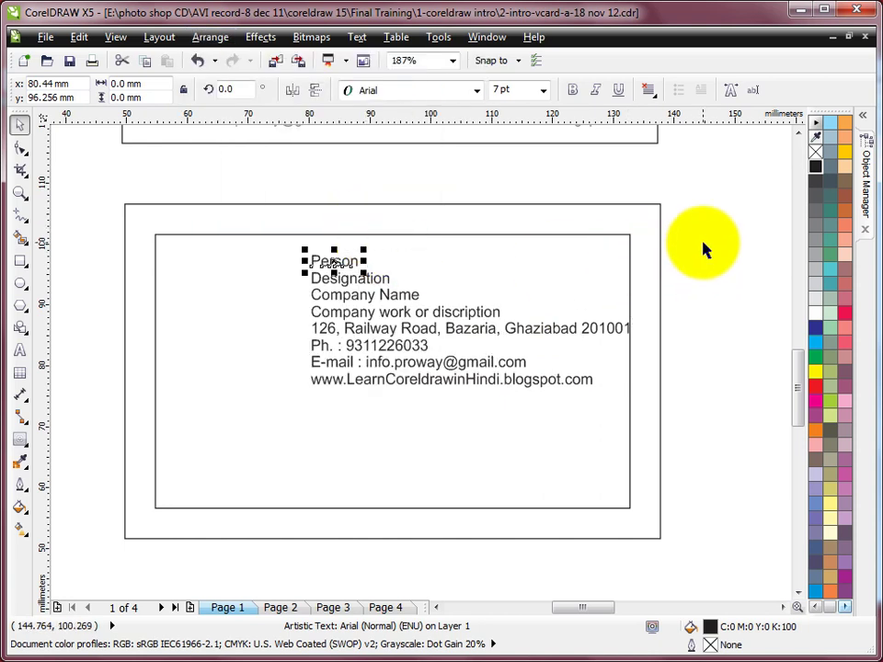
# Move Person and Designation together to the top centre of the card.
pyautogui.click(335, 279)
pyautogui.click(327, 296)
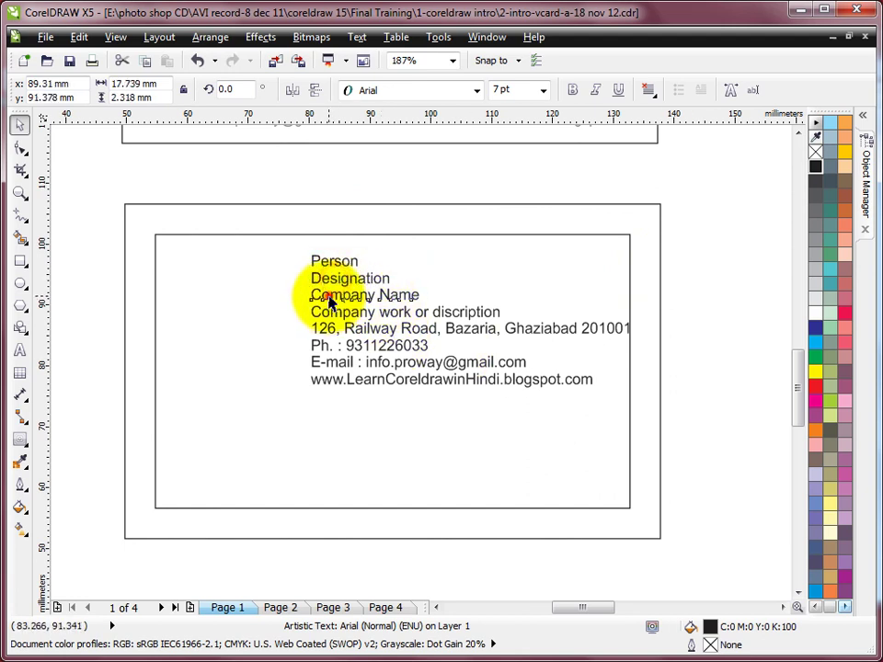
pyautogui.click(329, 313)
pyautogui.click(328, 329)
pyautogui.click(327, 346)
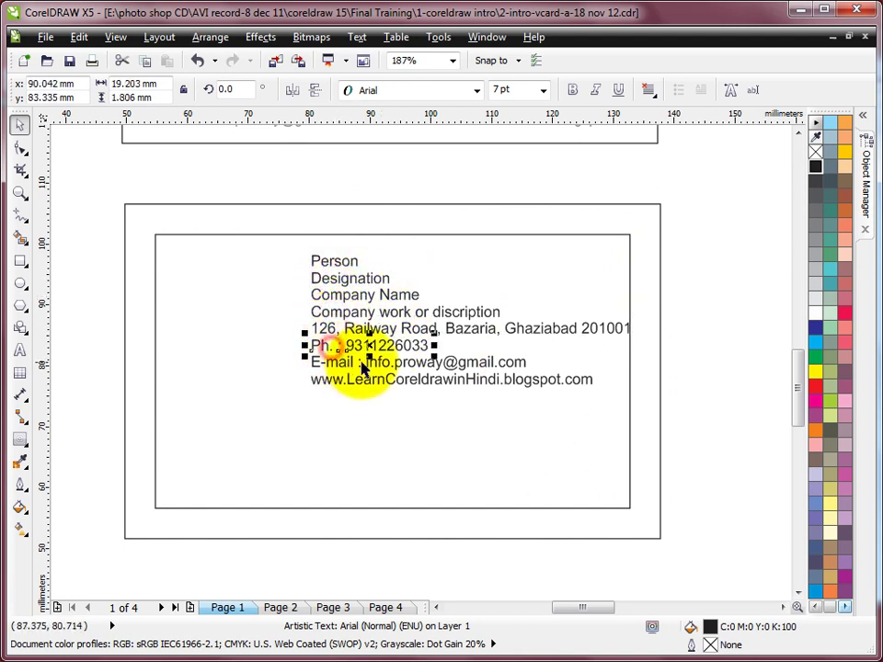
pyautogui.click(344, 265)
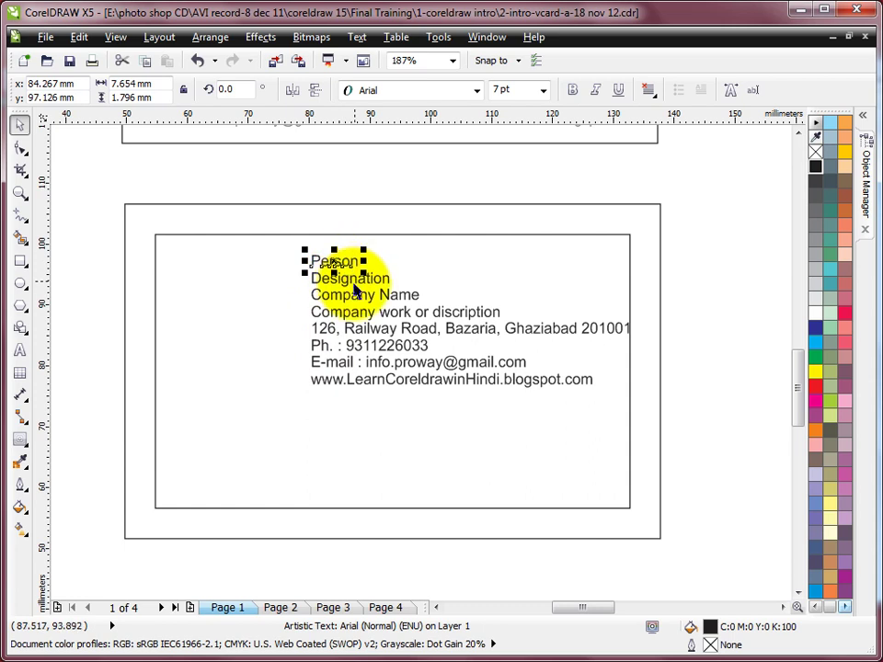
pyautogui.keyDown('shift'); pyautogui.click(351, 276); pyautogui.keyUp('shift')
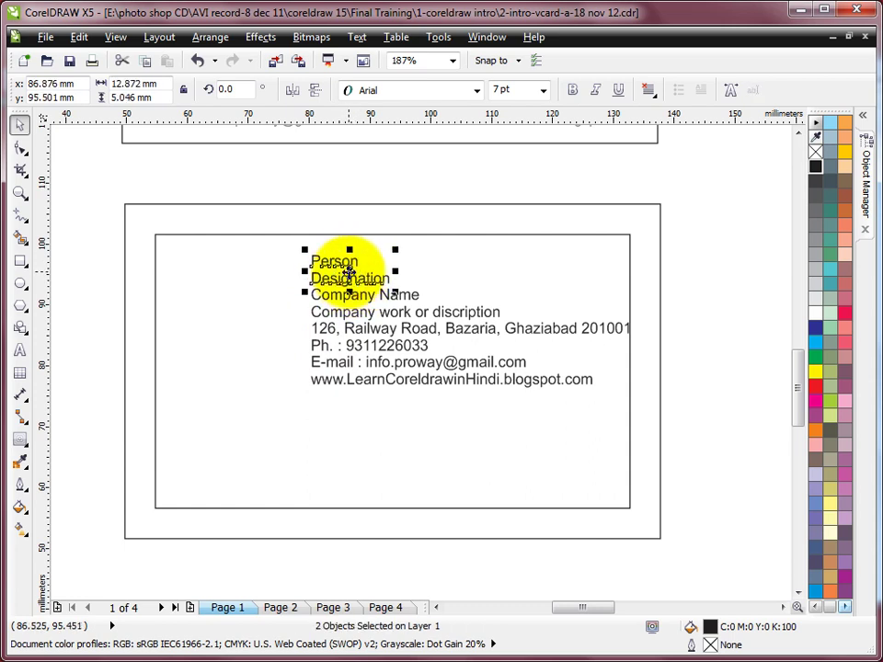
pyautogui.moveTo(348, 272); pyautogui.dragTo(396, 250)
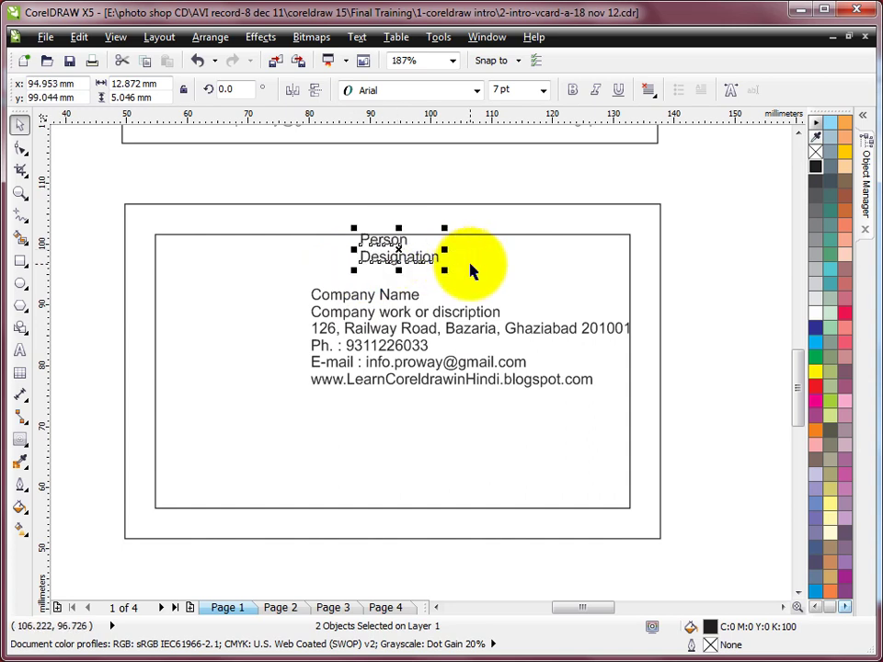
# Place the e-mail line at the bottom-left and the website at the bottom-right.
pyautogui.press('F4')
pyautogui.press('F2')
pyautogui.moveTo(190, 210); pyautogui.dragTo(415, 497)
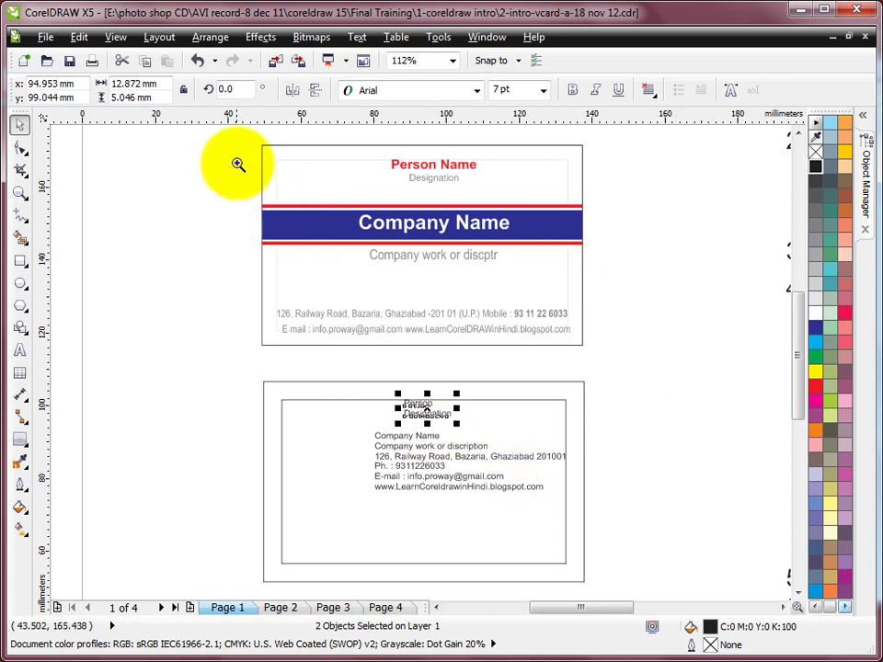
pyautogui.moveTo(248, 137); pyautogui.dragTo(587, 585)
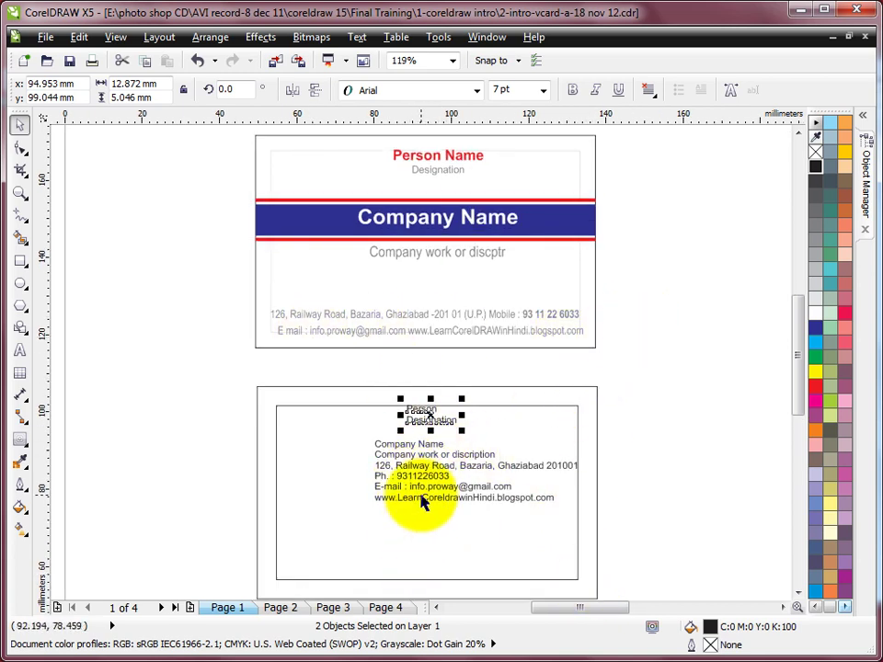
pyautogui.moveTo(426, 495); pyautogui.dragTo(326, 577)
pyautogui.moveTo(425, 502); pyautogui.dragTo(467, 575)
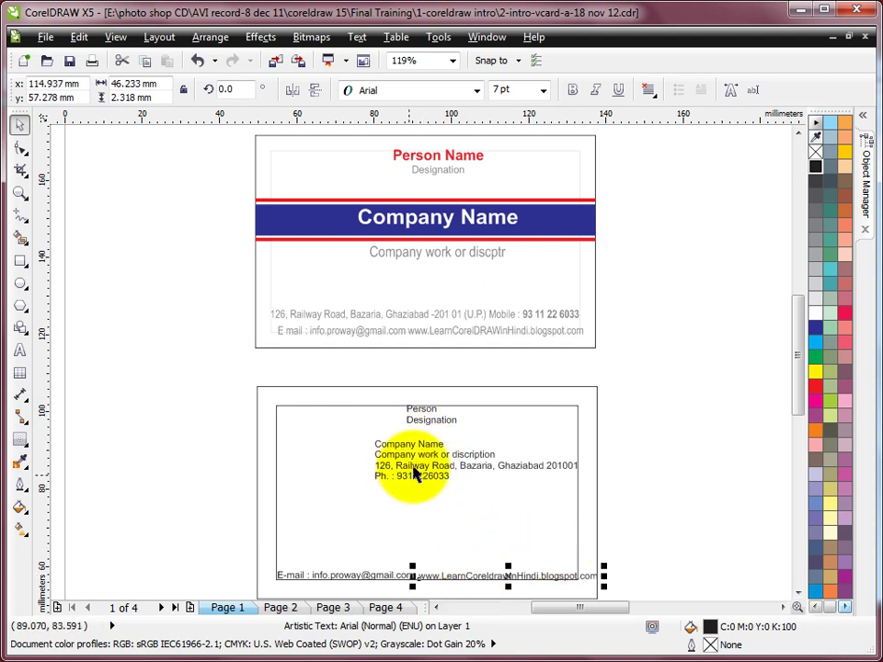
# Put the address line above the e-mail line with the phone line beside it.
pyautogui.click(414, 475)
pyautogui.click(417, 471)
pyautogui.moveTo(426, 466); pyautogui.dragTo(328, 562)
pyautogui.moveTo(397, 480); pyautogui.dragTo(506, 560)
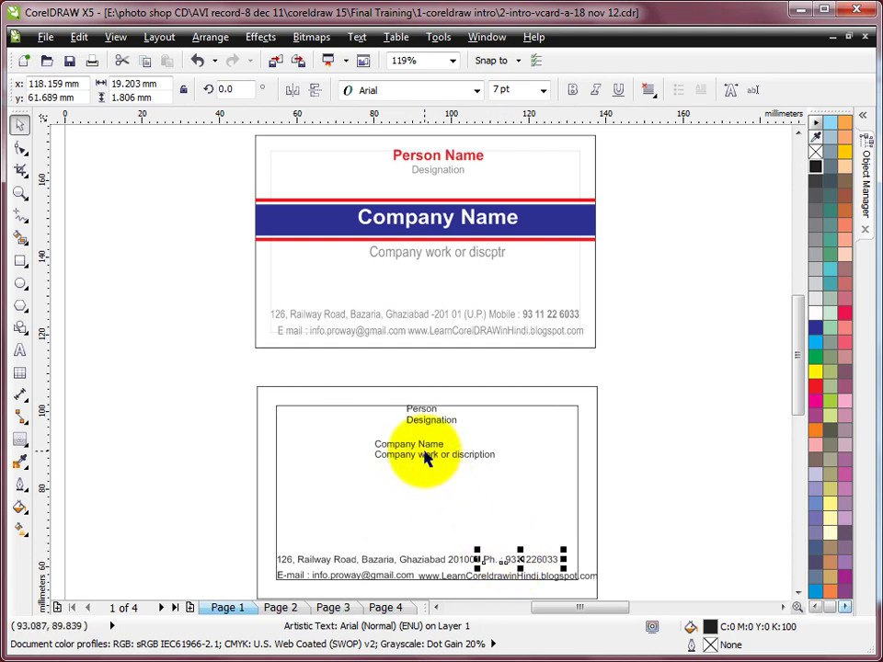
# Move Company Name and the description line into the middle of the card.
pyautogui.click(428, 439)
pyautogui.click(429, 450)
pyautogui.keyDown('shift'); pyautogui.click(434, 462); pyautogui.keyUp('shift')
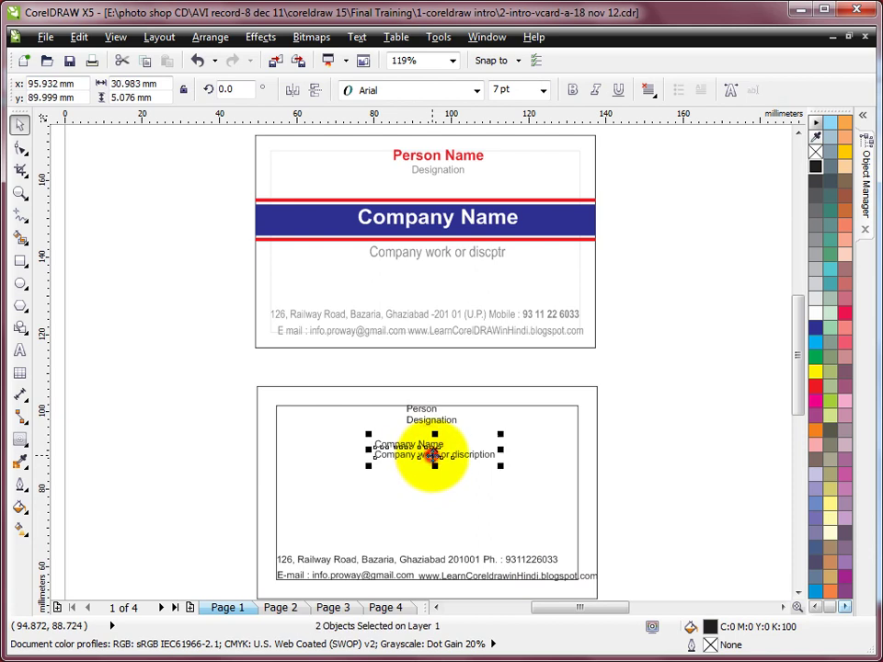
pyautogui.moveTo(421, 457); pyautogui.dragTo(421, 496)
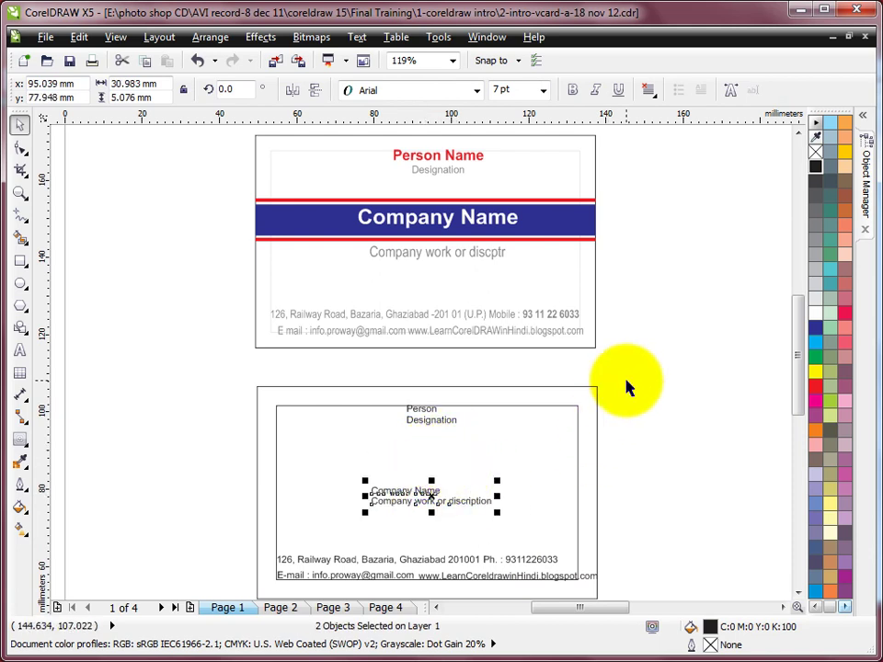
pyautogui.moveTo(418, 496); pyautogui.dragTo(420, 477)
pyautogui.click(626, 436)
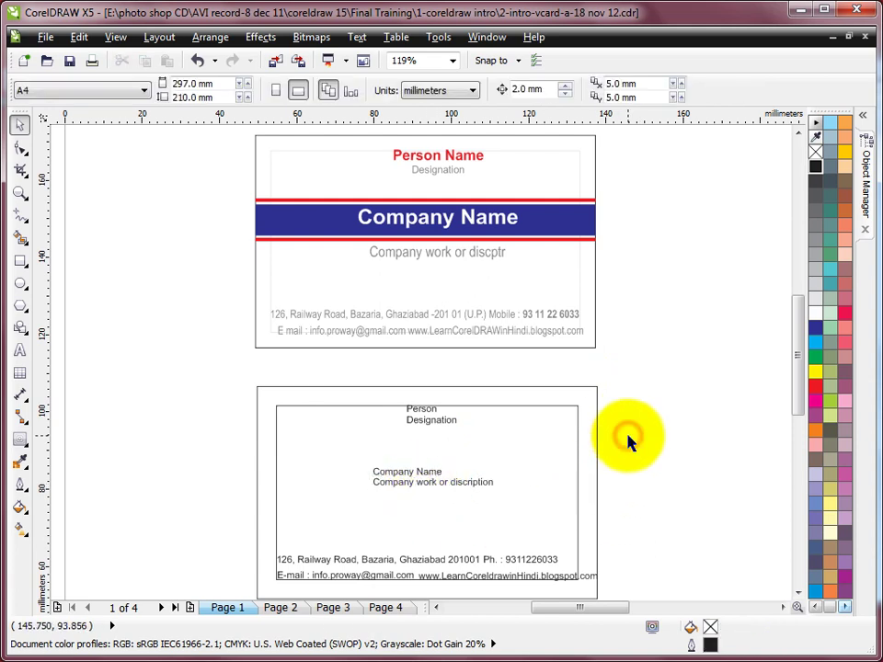
# Enlarge the Person line from 7 pt to 10 pt, then to 12 pt.
pyautogui.click(433, 413)
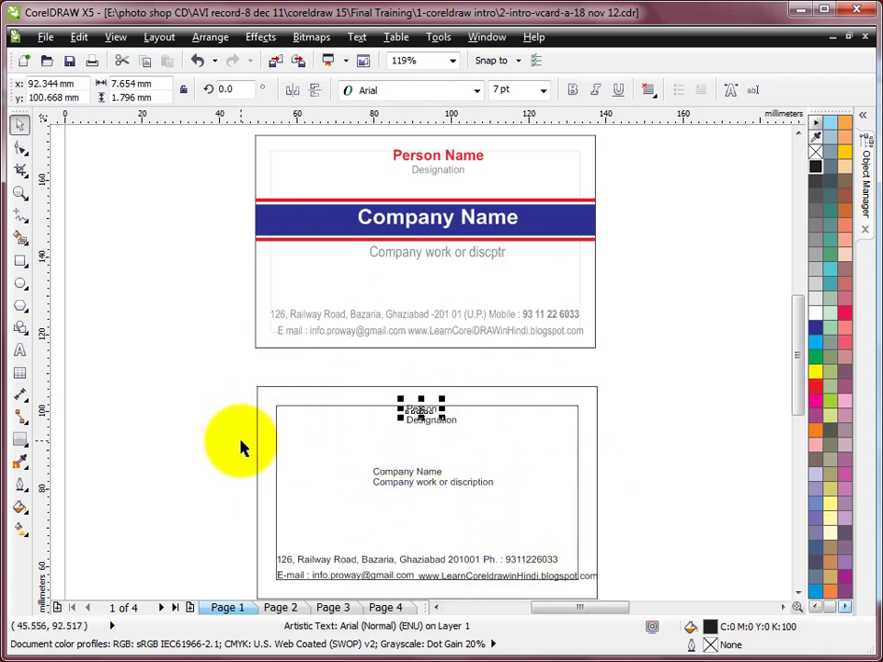
pyautogui.click(519, 89)
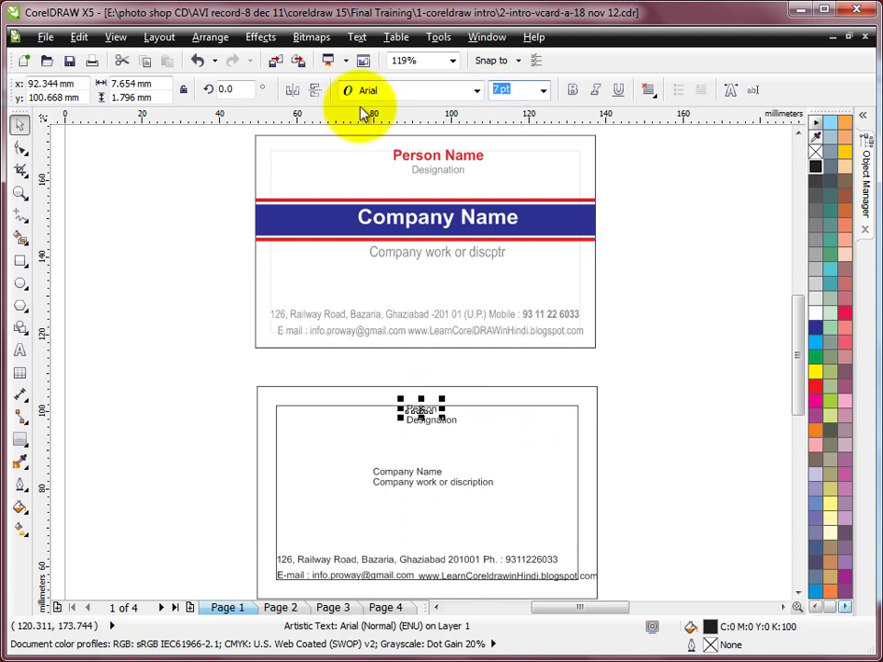
pyautogui.press('Return')
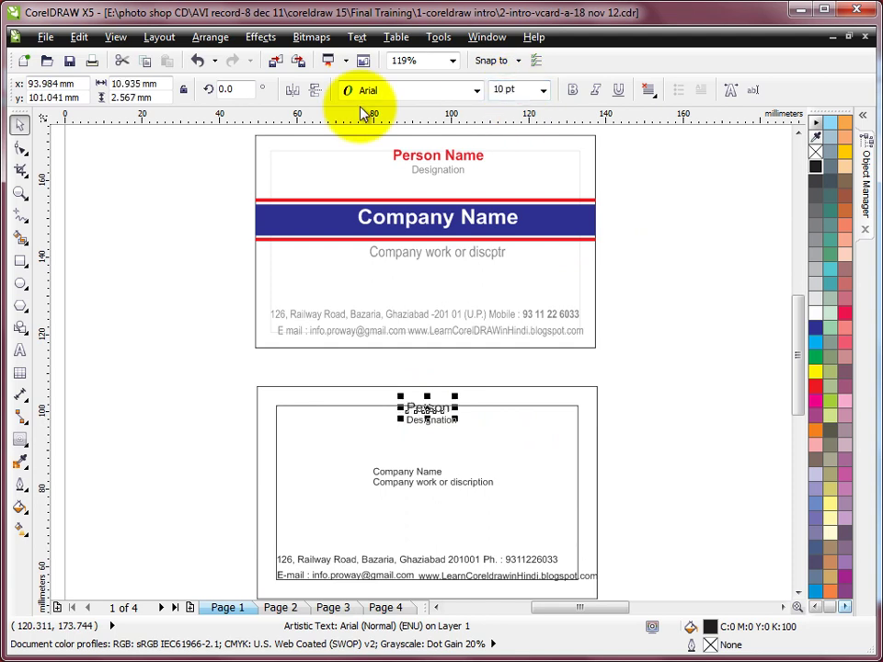
pyautogui.click(520, 89)
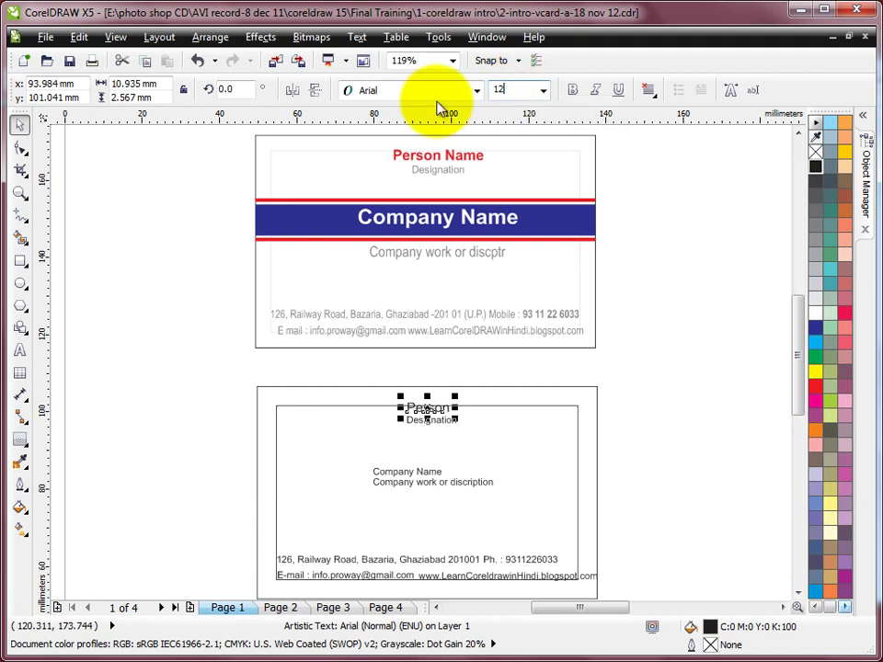
pyautogui.press('Return')
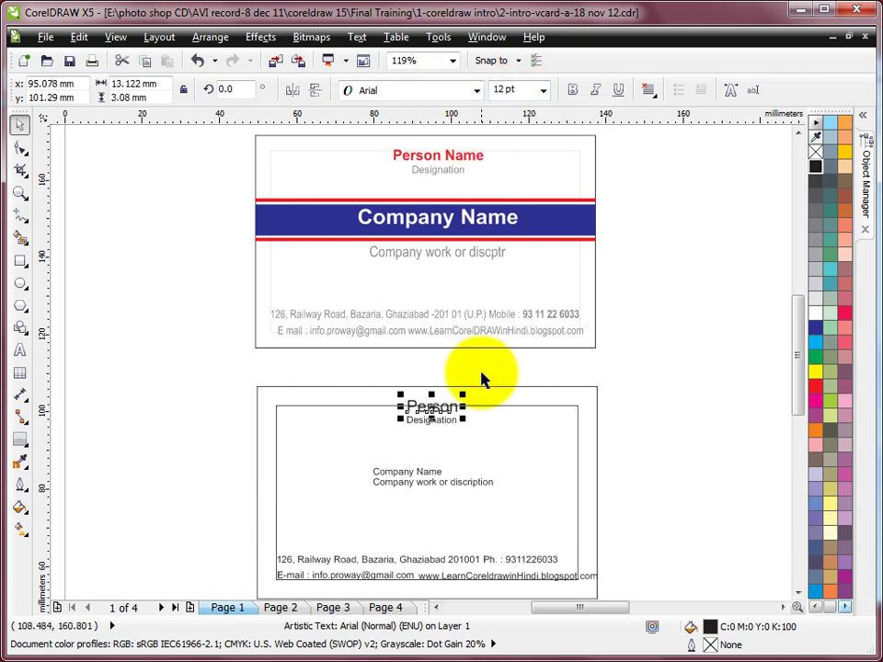
# Shift Person and Designation slightly down-left at the top of the card.
pyautogui.moveTo(357, 369); pyautogui.dragTo(484, 440)
pyautogui.moveTo(432, 408); pyautogui.dragTo(424, 415)
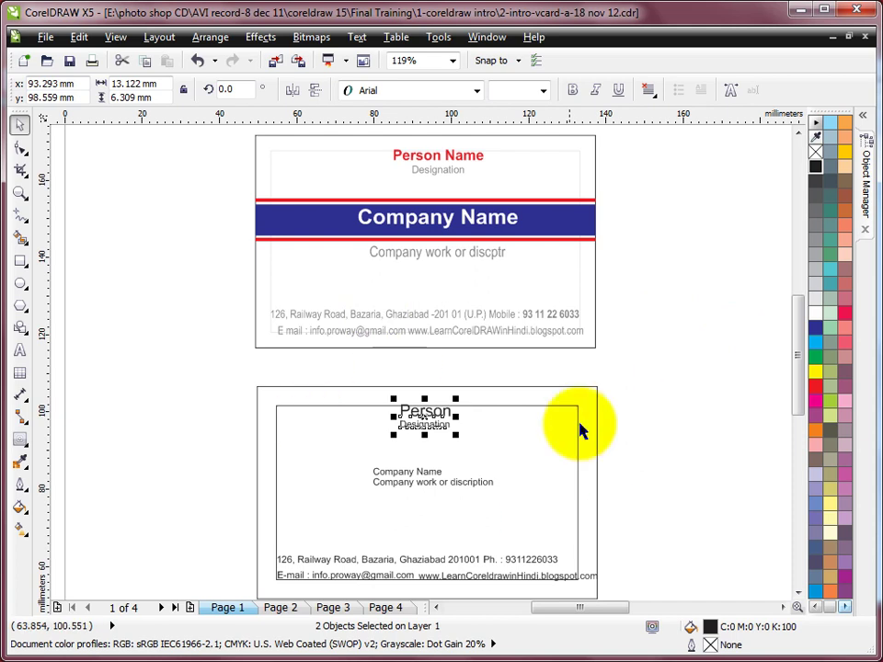
pyautogui.click(668, 417)
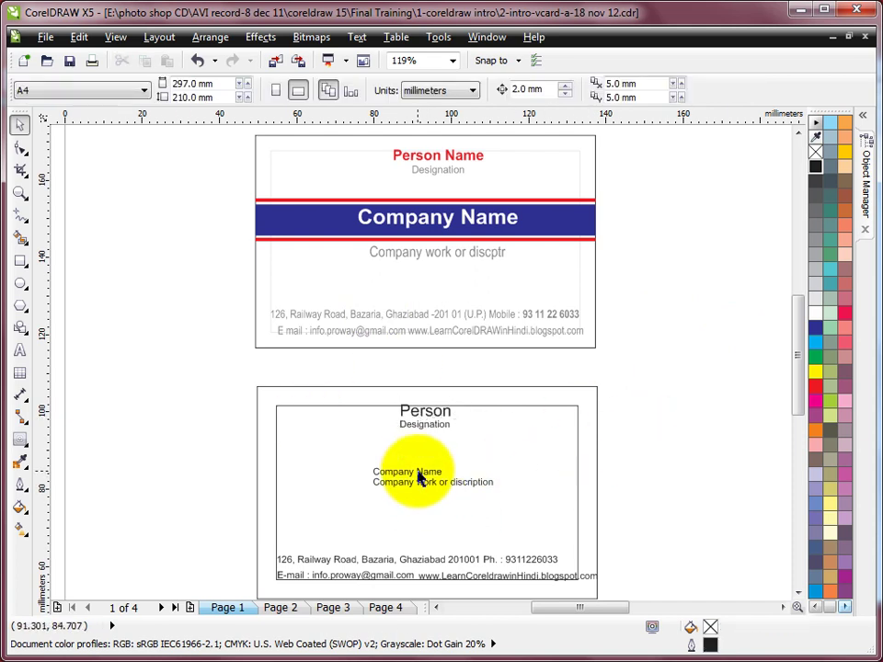
# Reposition Company Name so it sits centred above the description line.
pyautogui.moveTo(417, 472); pyautogui.dragTo(431, 461)
pyautogui.moveTo(358, 394); pyautogui.dragTo(499, 437)
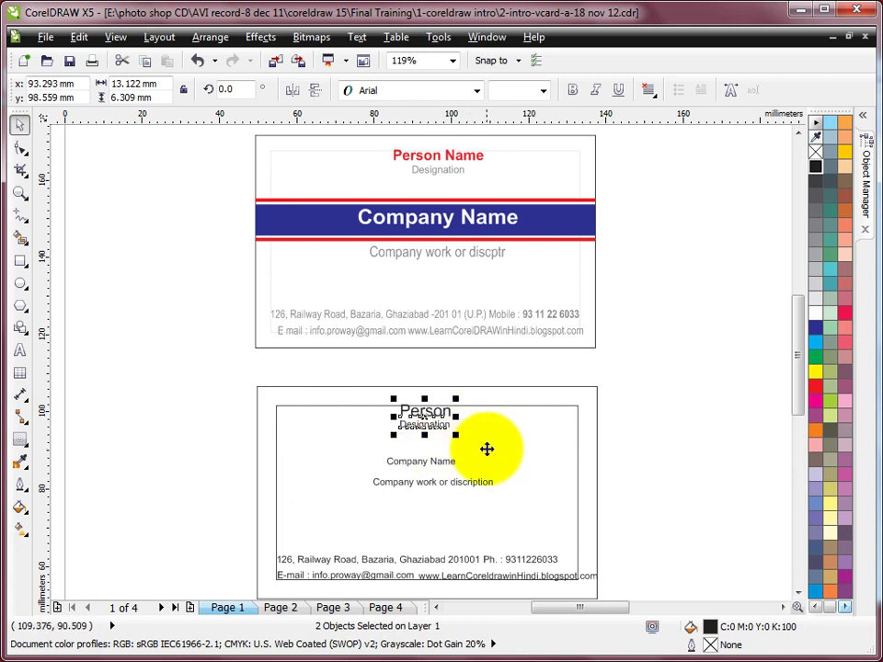
pyautogui.moveTo(438, 468); pyautogui.dragTo(439, 487)
pyautogui.keyDown('shift'); pyautogui.click(435, 489); pyautogui.keyUp('shift')
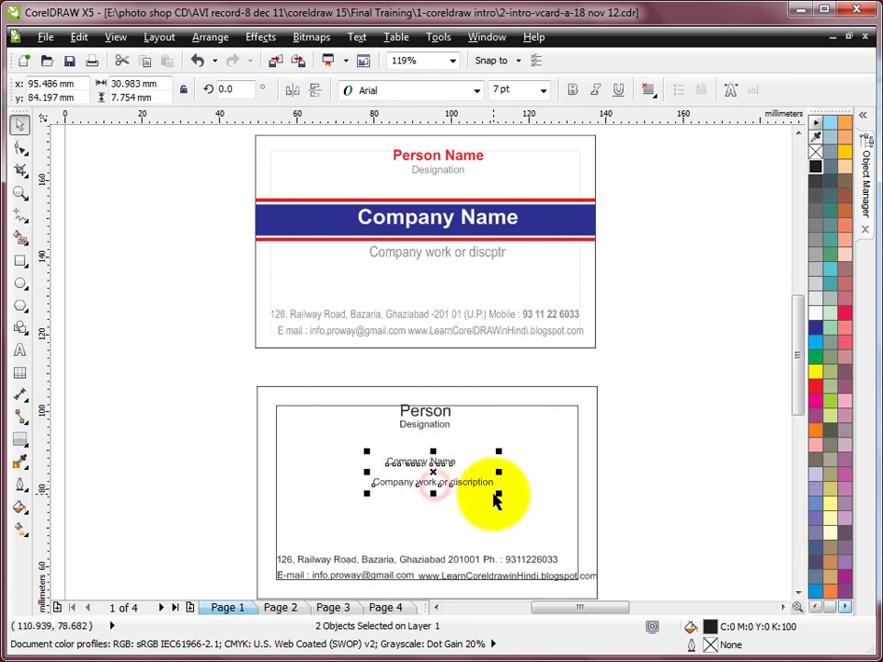
pyautogui.click(668, 422)
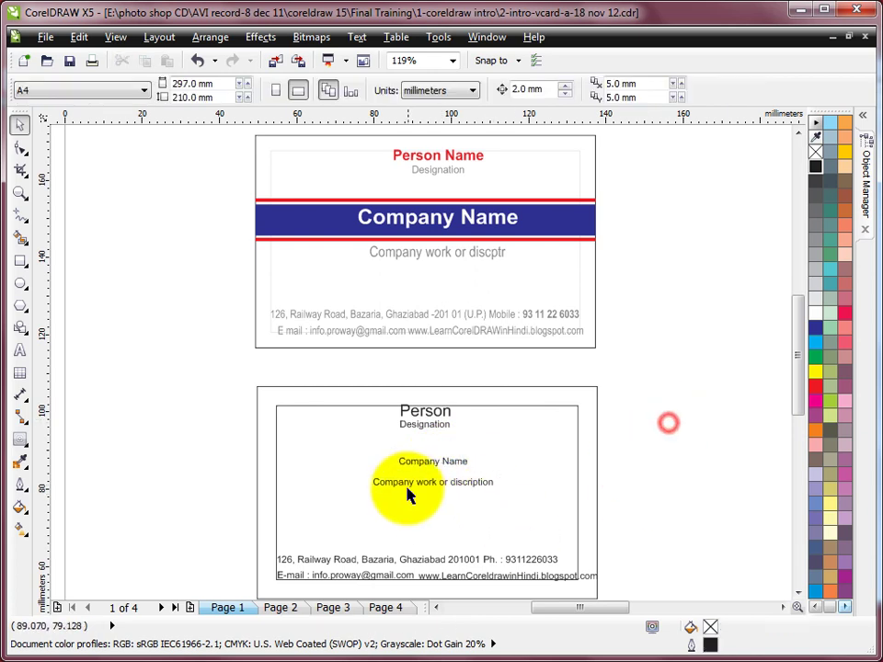
pyautogui.click(433, 465)
pyautogui.click(433, 489)
# Nudge the description line up and set Company Name to 14 pt.
pyautogui.moveTo(431, 484); pyautogui.dragTo(432, 478)
pyautogui.click(451, 460)
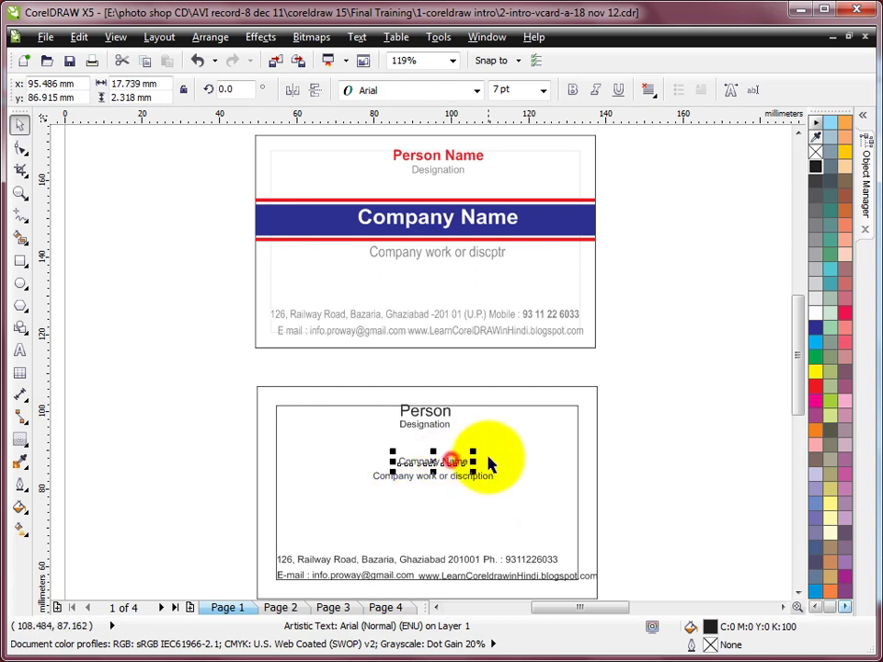
pyautogui.click(530, 89)
pyautogui.doubleClick(530, 89)
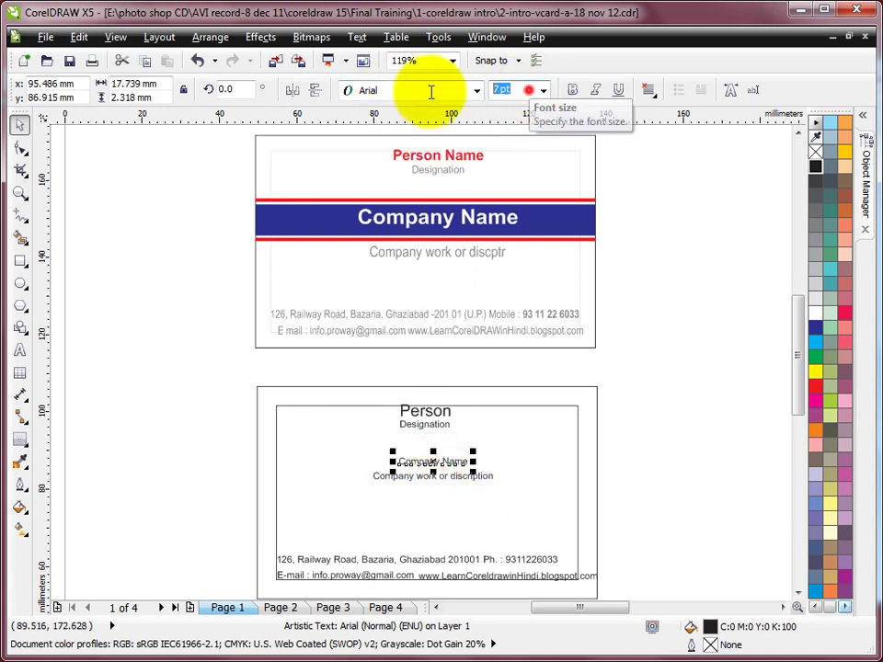
pyautogui.write('14')
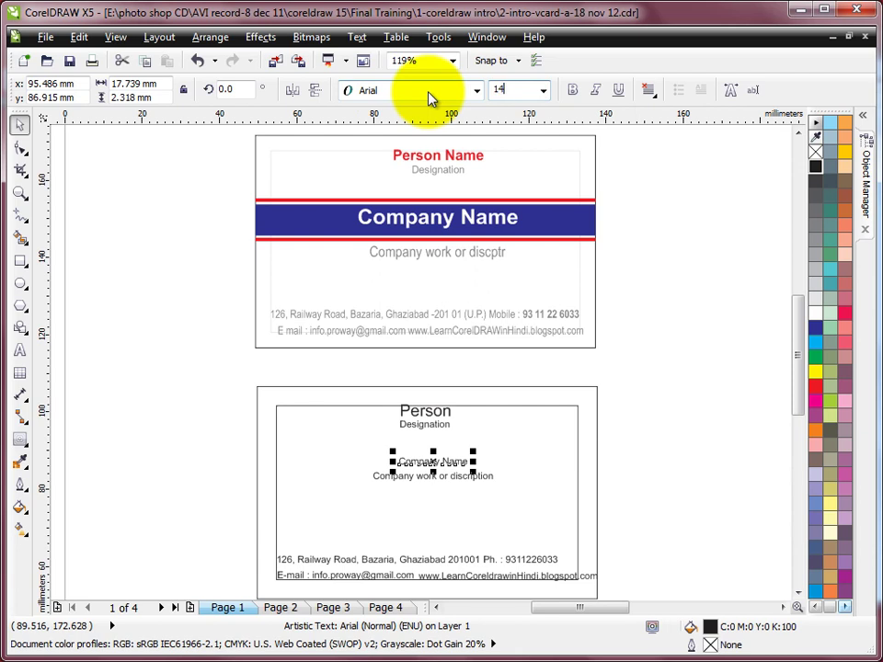
pyautogui.press('Return')
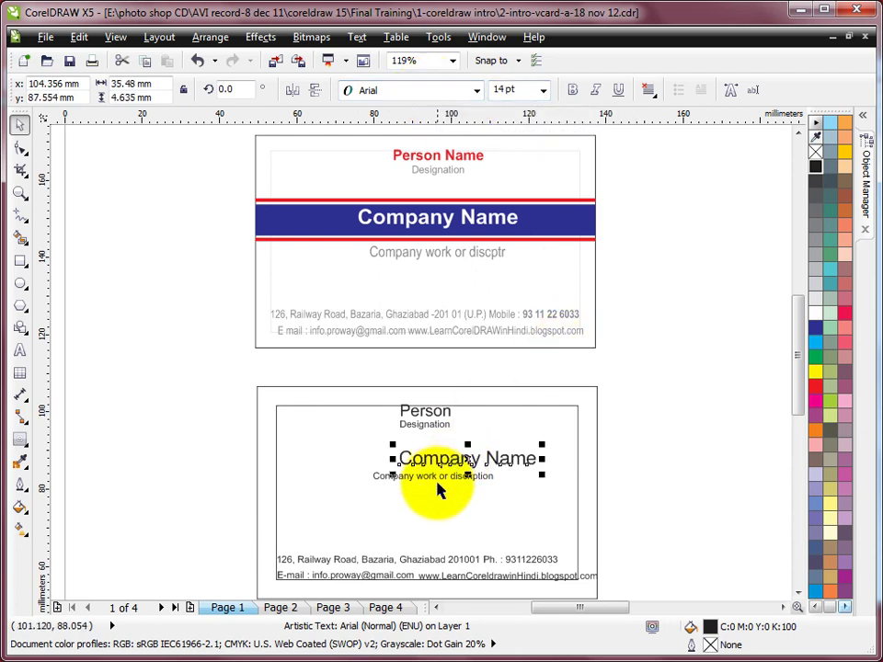
# Centre Company Name and the description line horizontally on the card border.
pyautogui.keyDown('shift'); pyautogui.click(437, 478); pyautogui.keyUp('shift')
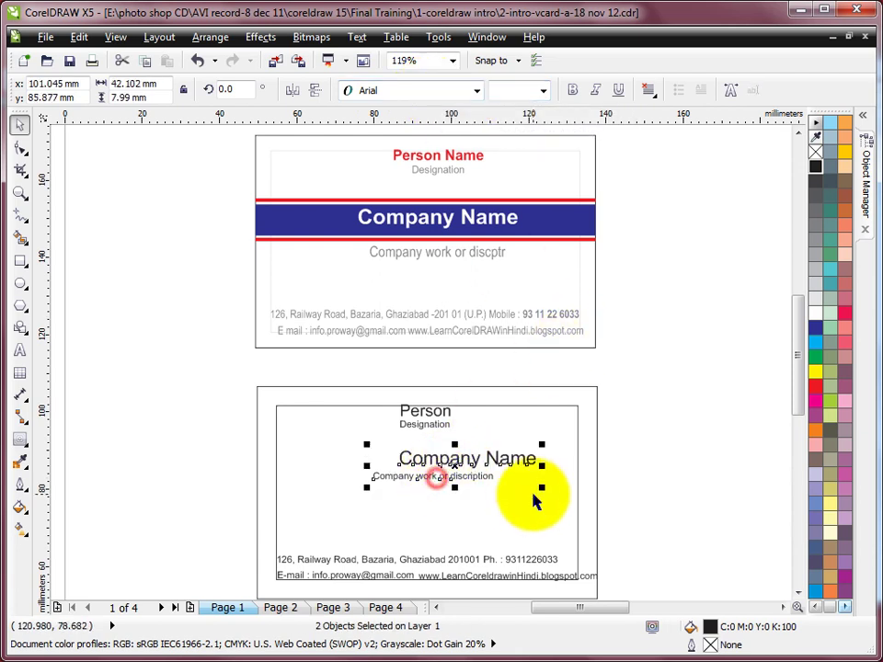
pyautogui.keyDown('shift'); pyautogui.click(504, 408); pyautogui.keyUp('shift')
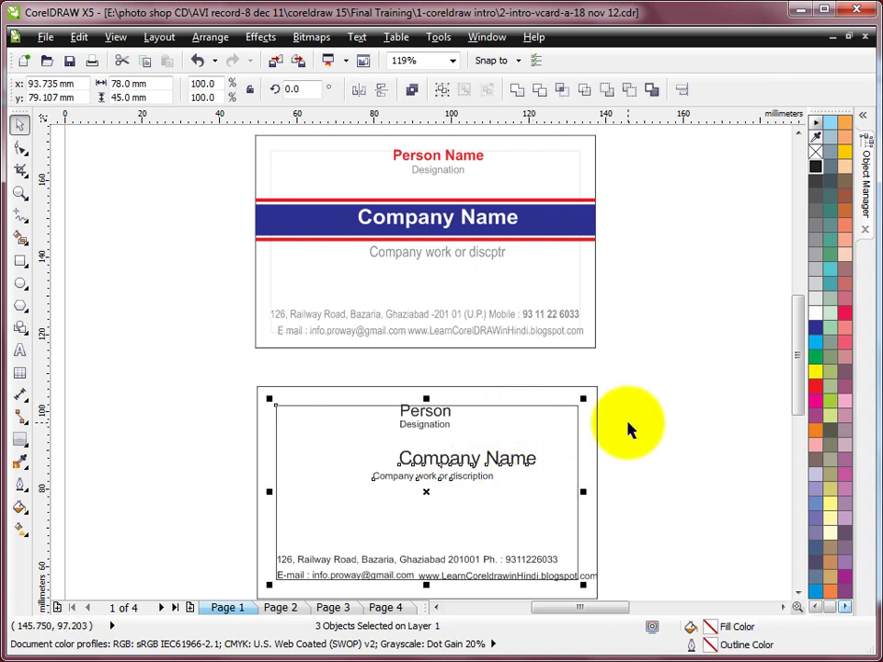
pyautogui.press('c')
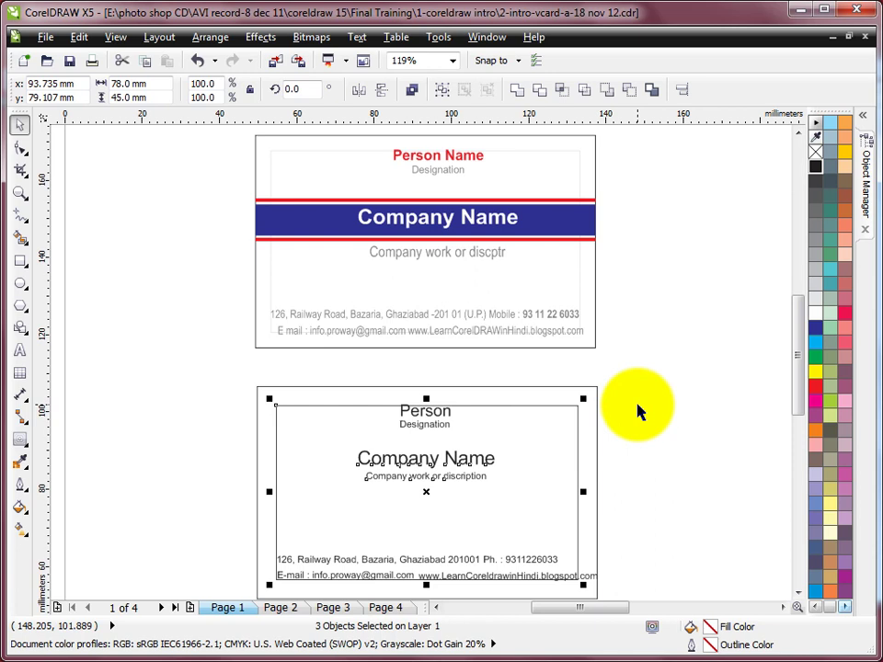
pyautogui.click(640, 412)
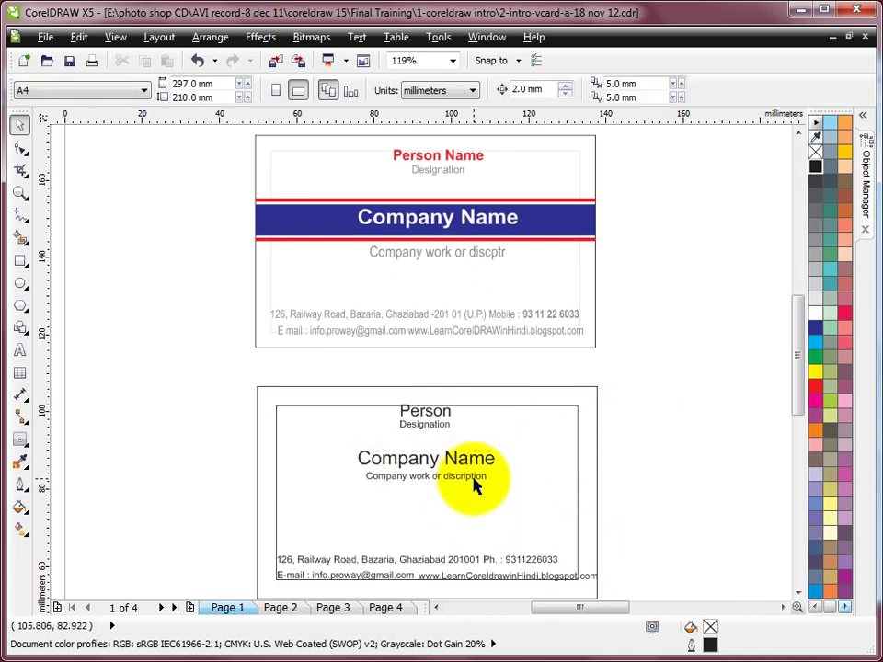
pyautogui.click(661, 420)
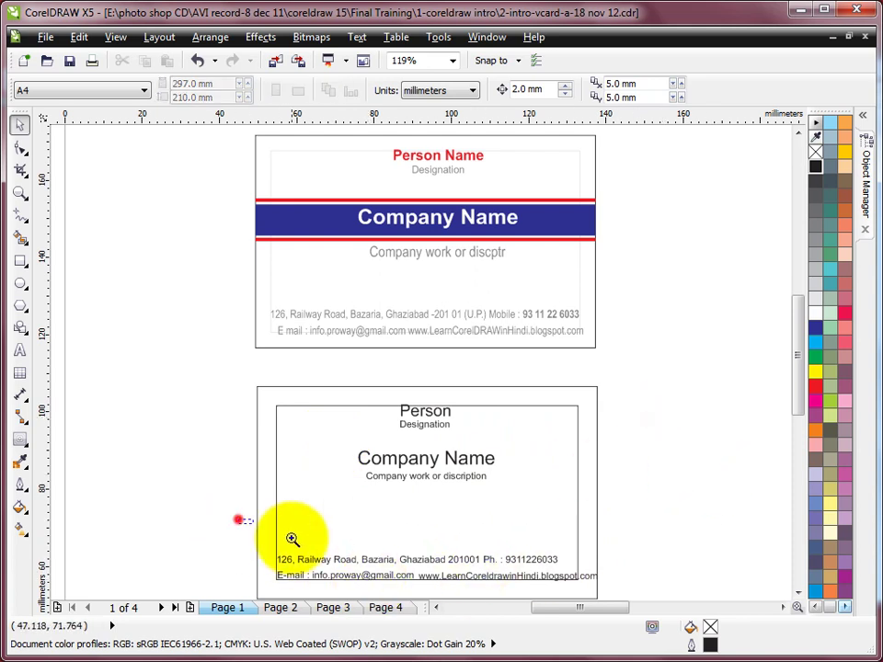
# Shift the address and phone texts about 2 mm to the right.
pyautogui.moveTo(237, 519); pyautogui.dragTo(637, 593)
pyautogui.click(440, 350)
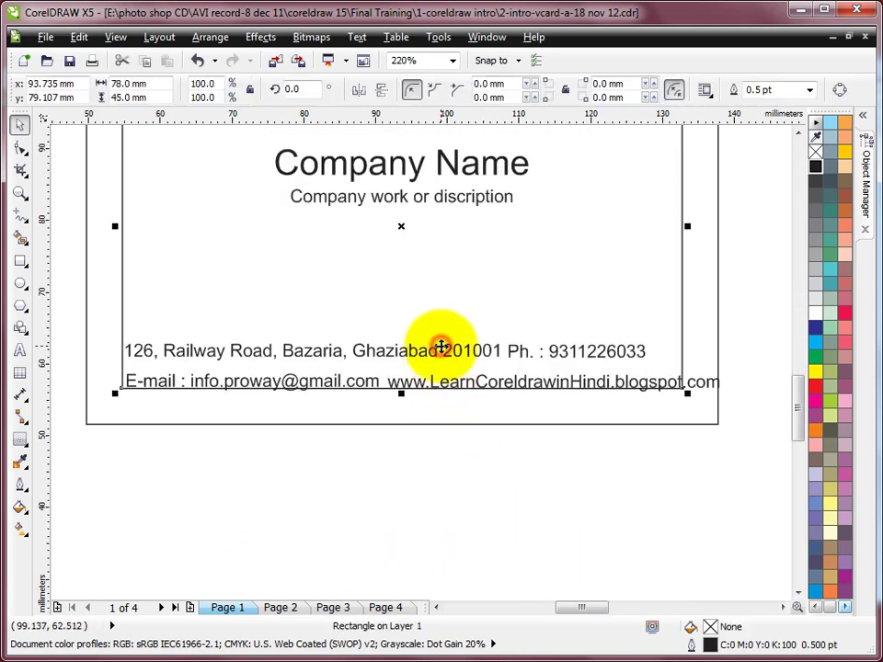
pyautogui.click(449, 357)
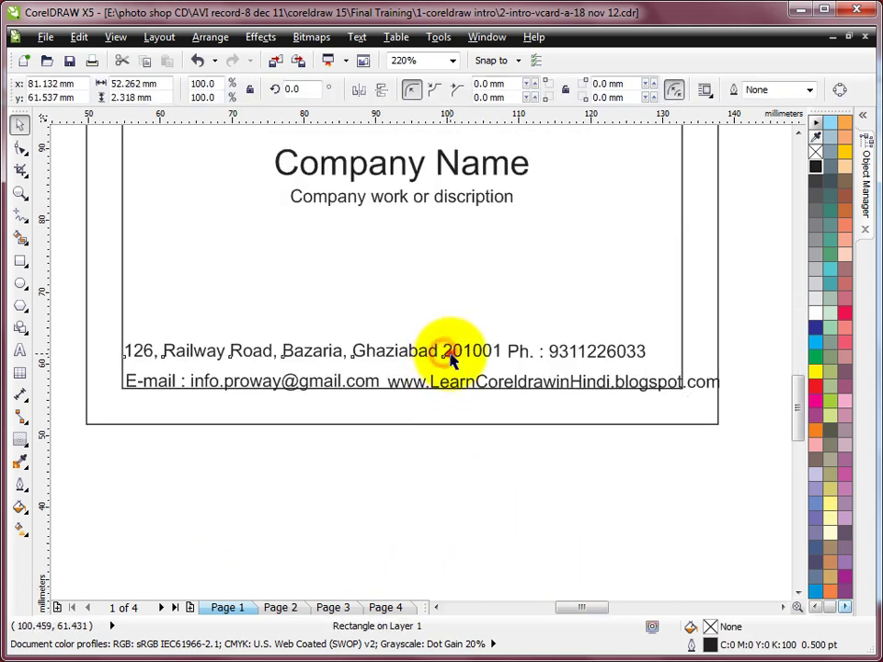
pyautogui.click(556, 350)
pyautogui.keyDown('shift'); pyautogui.click(489, 354); pyautogui.keyUp('shift')
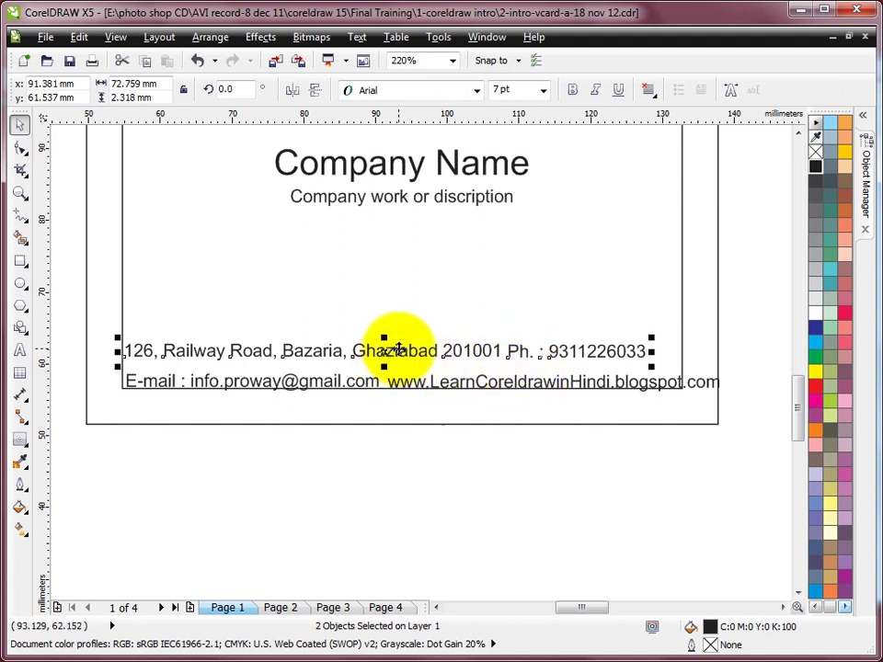
pyautogui.moveTo(398, 349); pyautogui.dragTo(413, 349)
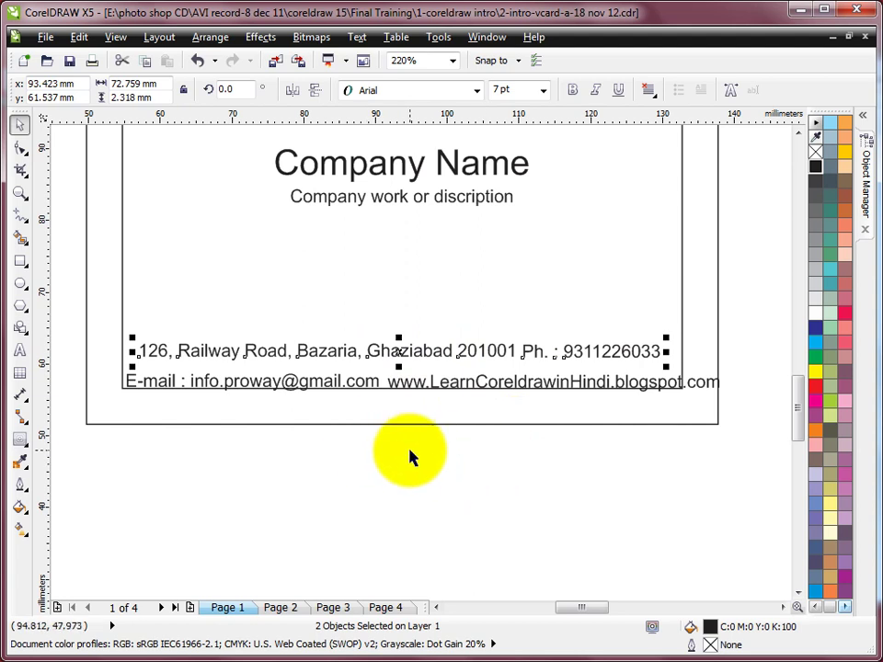
pyautogui.hotkey('ctrl', 'z')
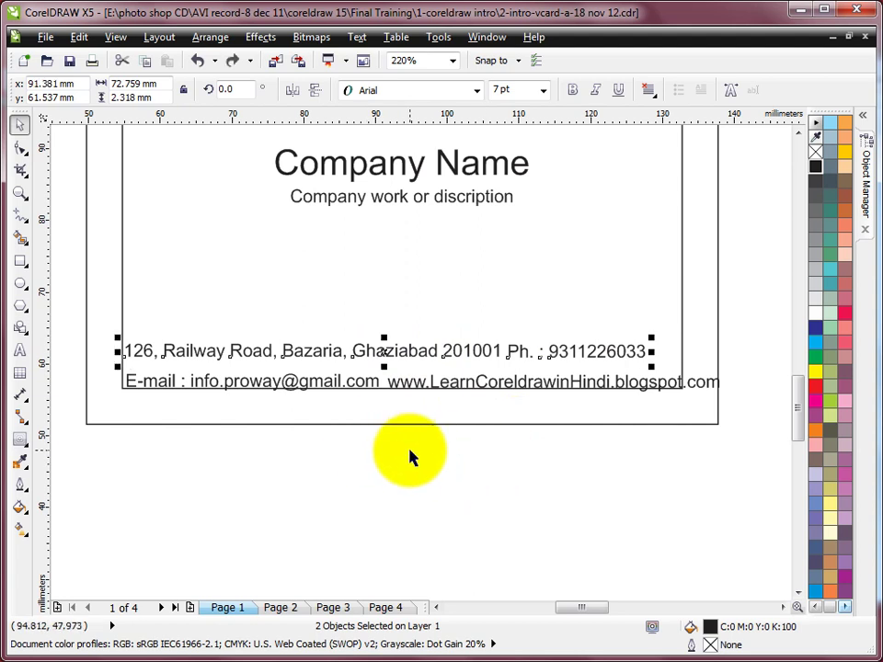
pyautogui.press('Right')
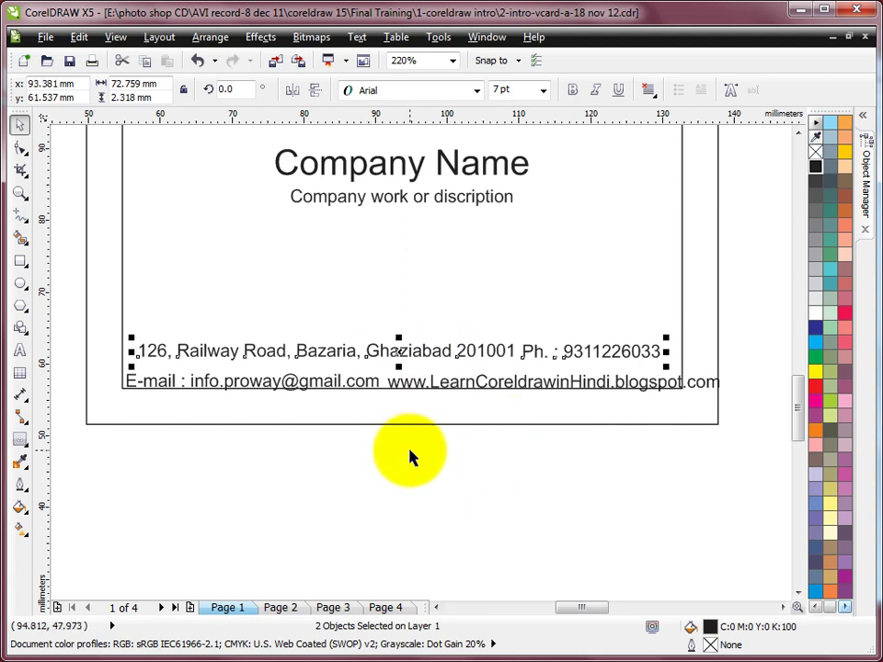
# Select the phone and address texts and combine them with Ctrl+L.
pyautogui.click(757, 313)
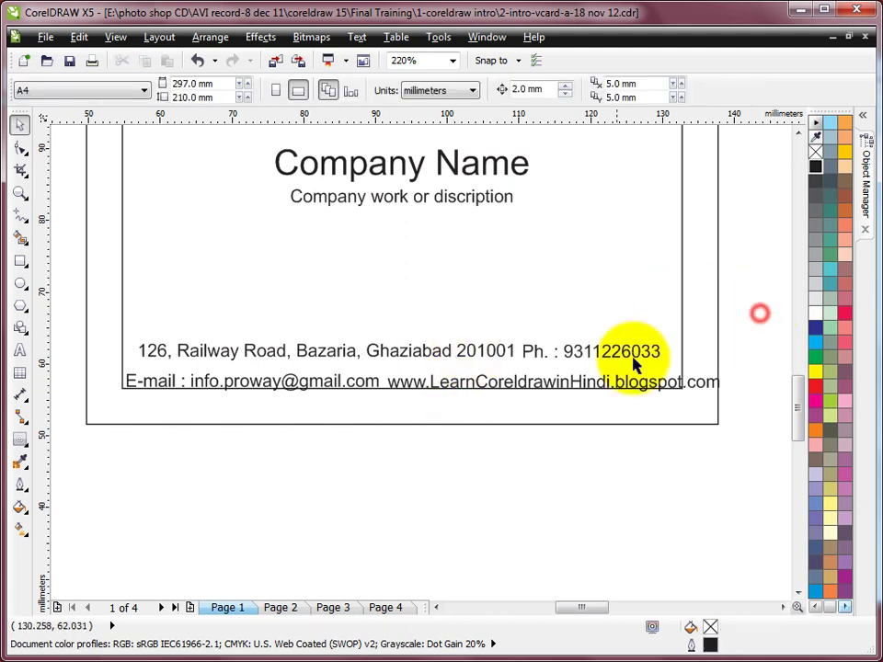
pyautogui.click(570, 360)
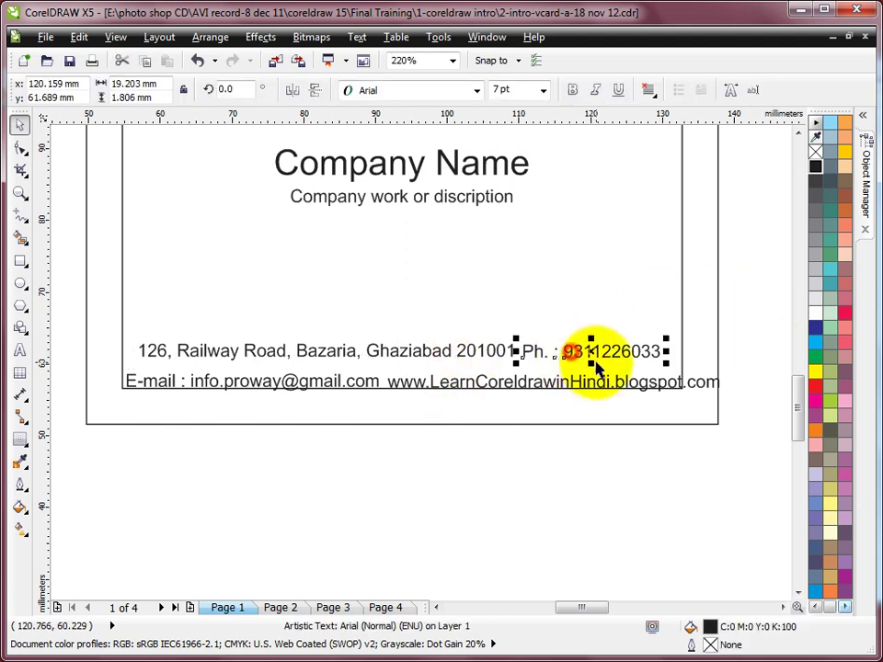
pyautogui.keyDown('shift'); pyautogui.click(502, 357); pyautogui.keyUp('shift')
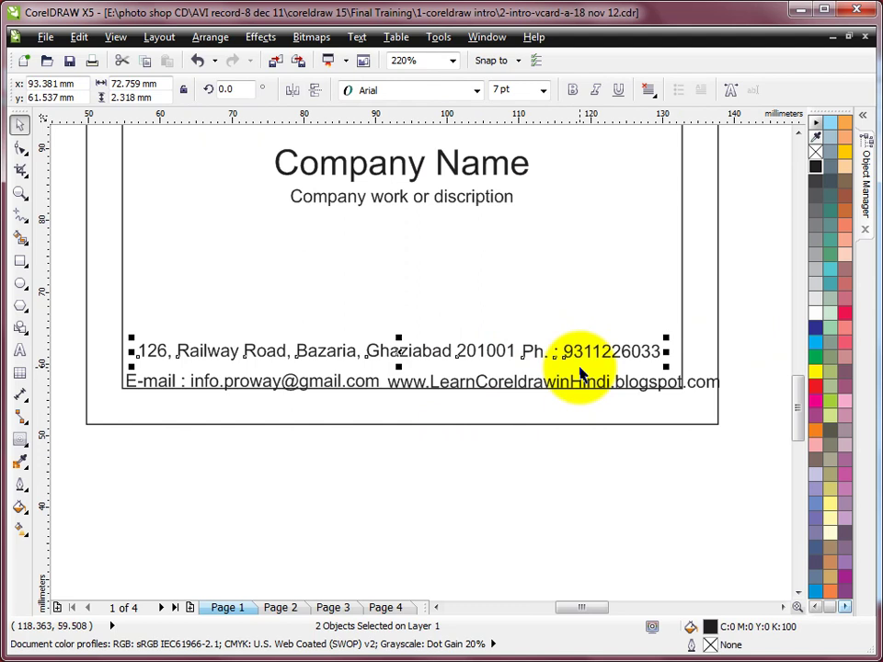
pyautogui.hotkey('ctrl', 'l')
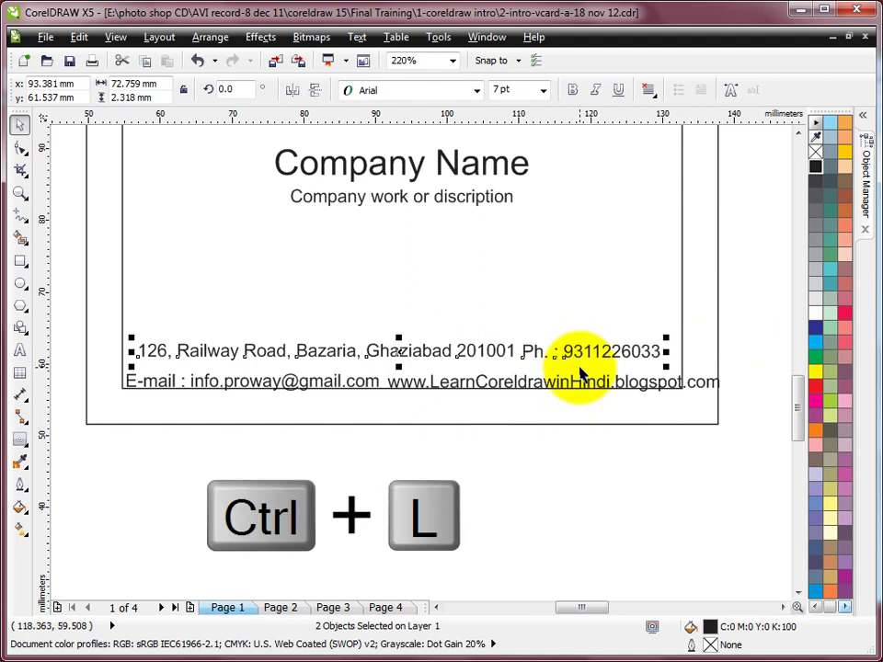
# Try combining the phone and address texts, undoing the results with the phone on top.
pyautogui.hotkey('ctrl', 'l')
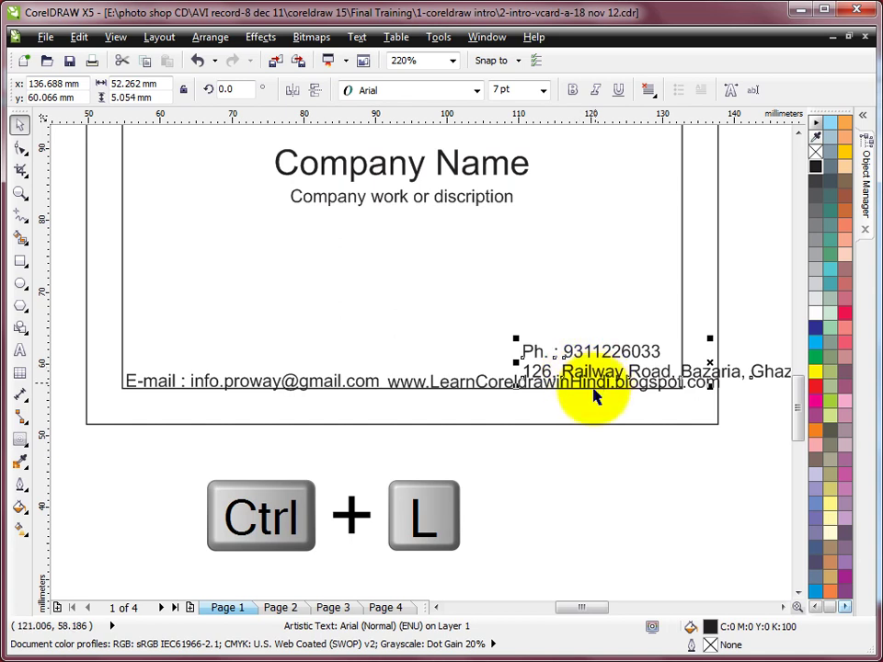
pyautogui.moveTo(607, 350); pyautogui.dragTo(493, 295)
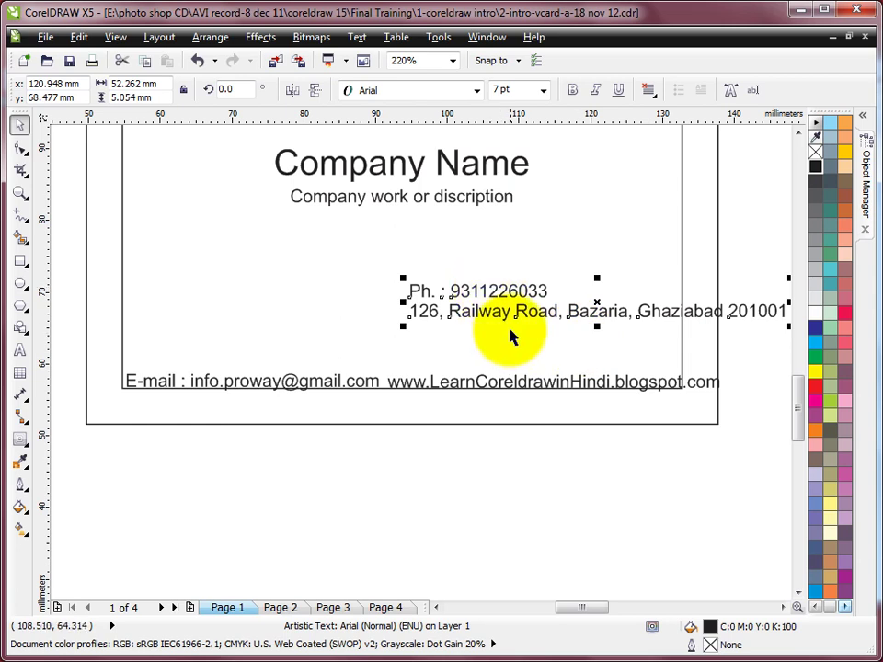
pyautogui.hotkey('ctrl', 'z')
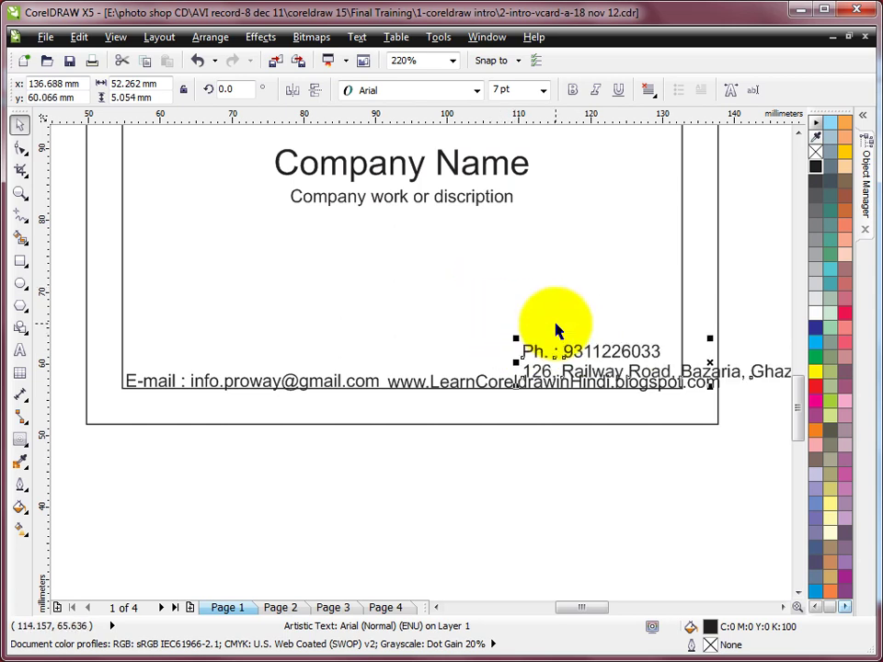
pyautogui.click(725, 301)
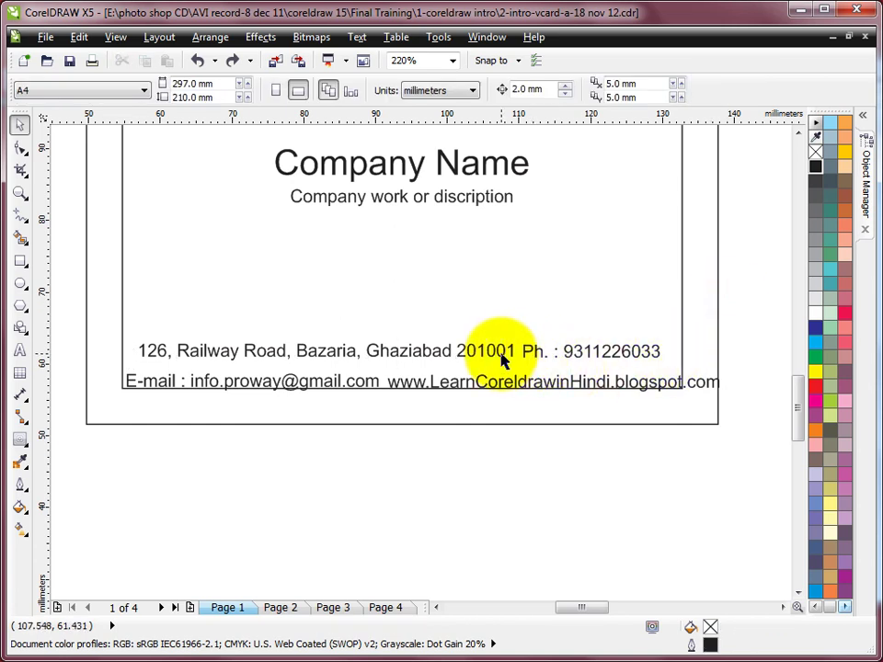
pyautogui.click(538, 358)
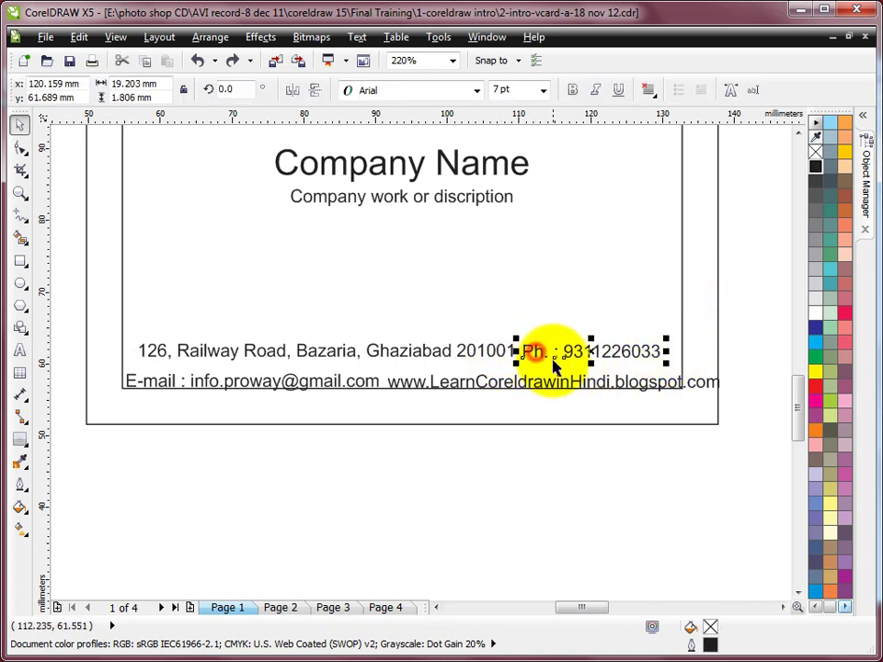
pyautogui.keyDown('shift'); pyautogui.click(503, 356); pyautogui.keyUp('shift')
pyautogui.hotkey('ctrl', 'l')
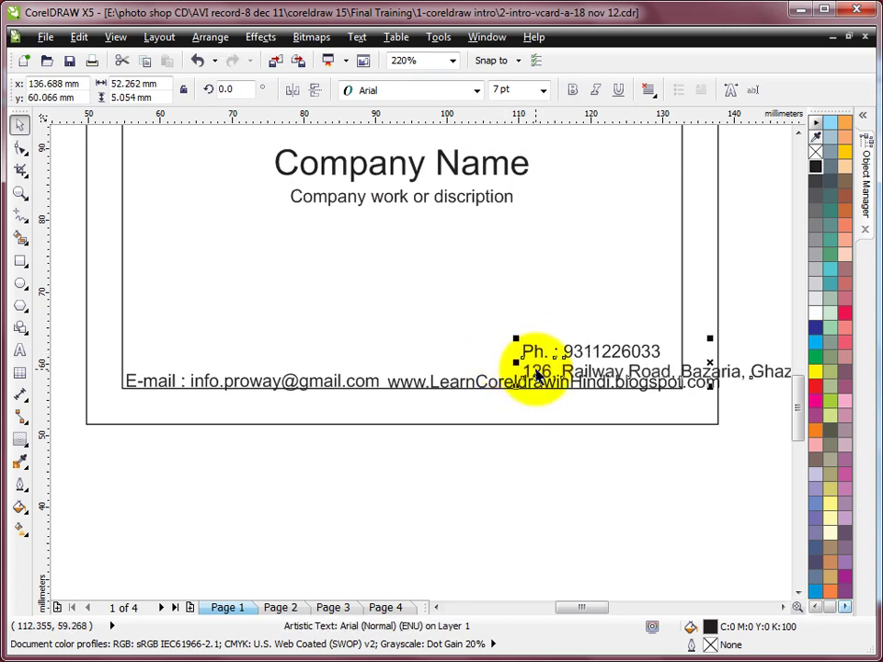
pyautogui.hotkey('ctrl', 'z')
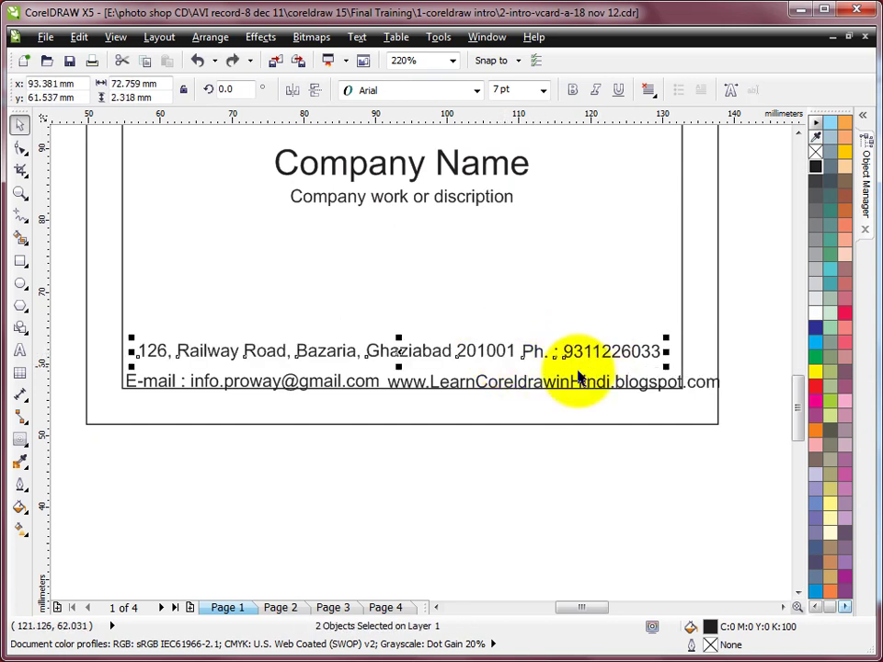
# Combine address then phone into one text, with the phone beneath the address.
pyautogui.click(746, 296)
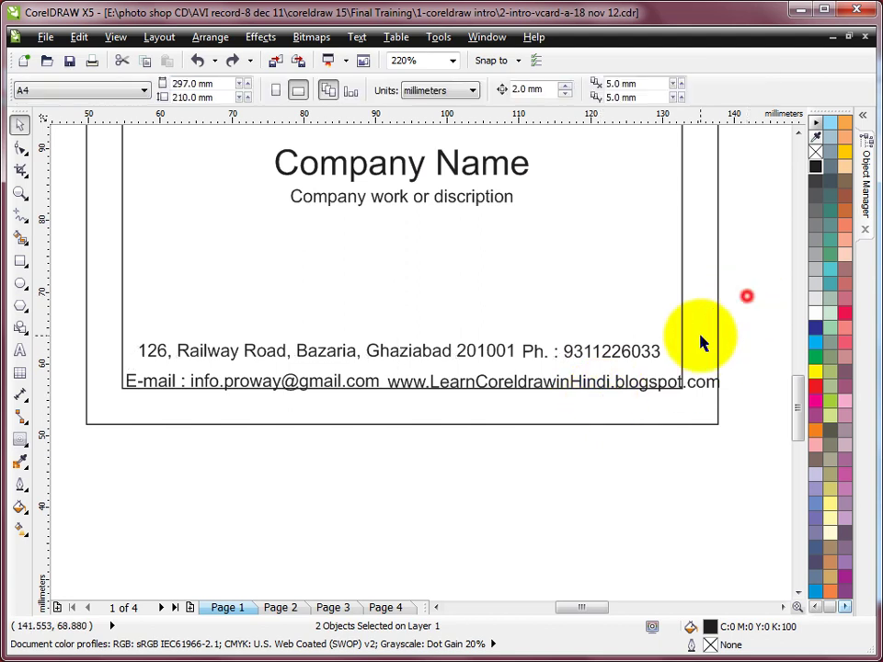
pyautogui.click(490, 350)
pyautogui.keyDown('shift'); pyautogui.click(538, 359); pyautogui.keyUp('shift')
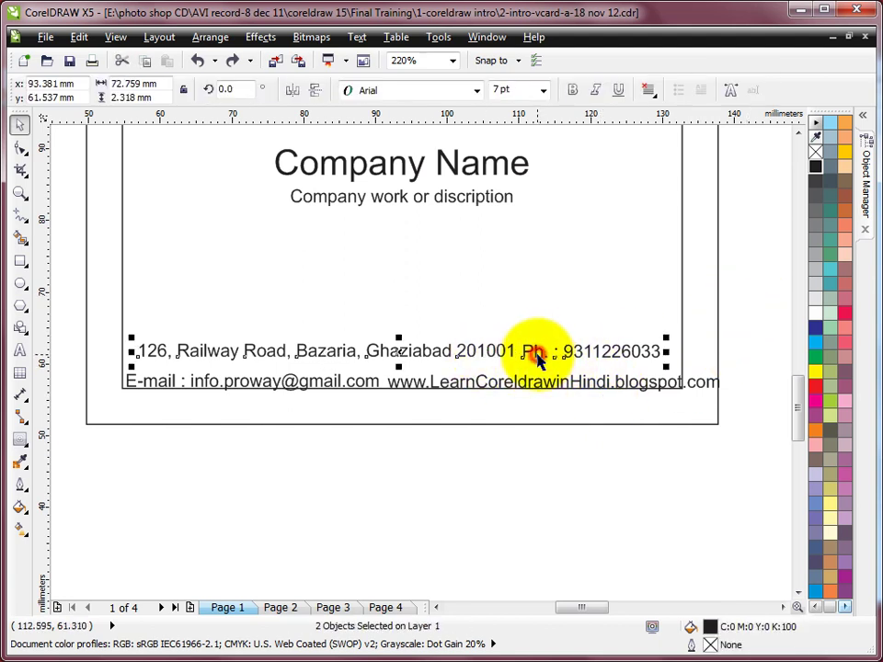
pyautogui.hotkey('ctrl', 'l')
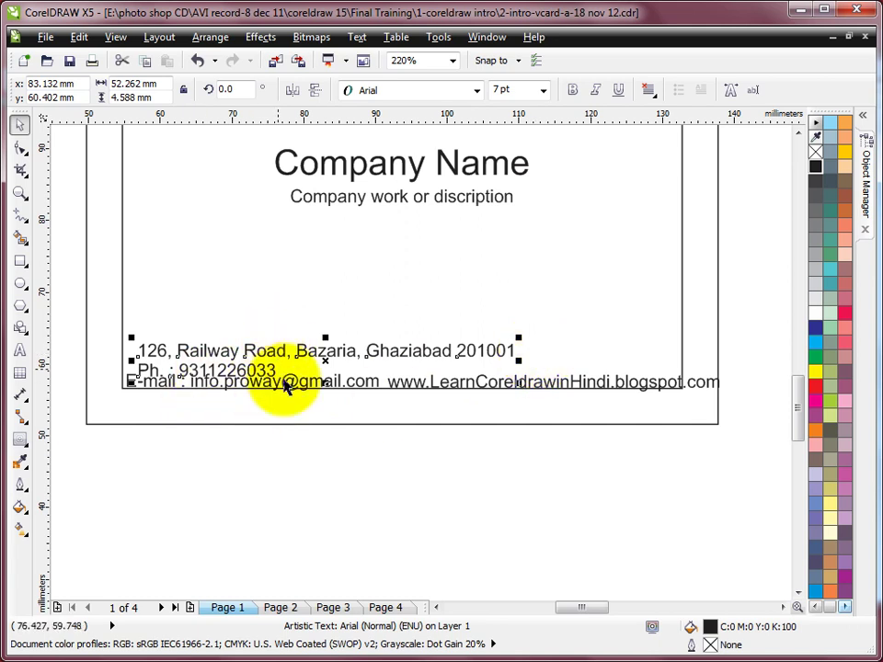
# Join the phone line back onto the address line, then select the address with the inner frame.
pyautogui.moveTo(324, 363); pyautogui.dragTo(315, 349)
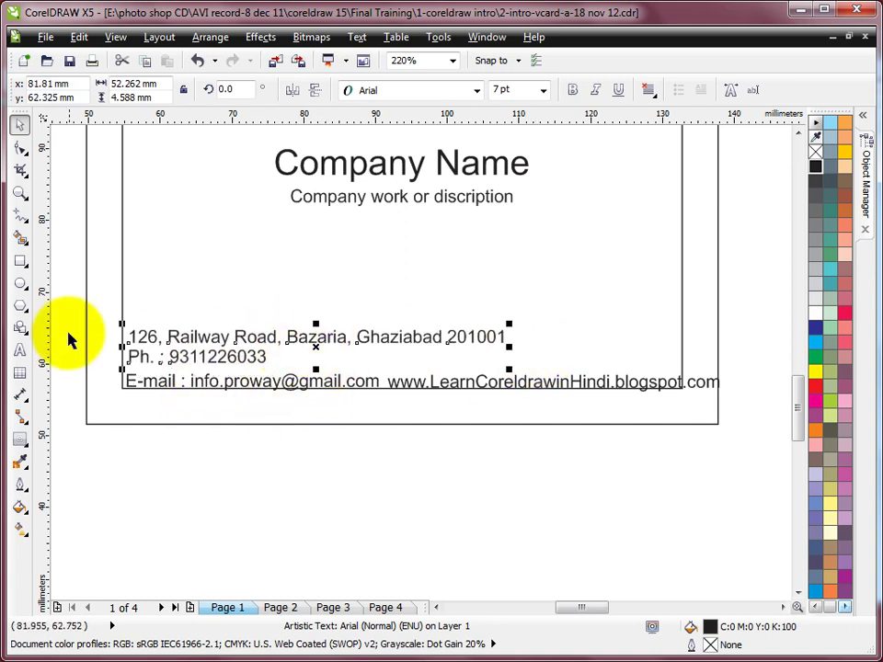
pyautogui.click(19, 351)
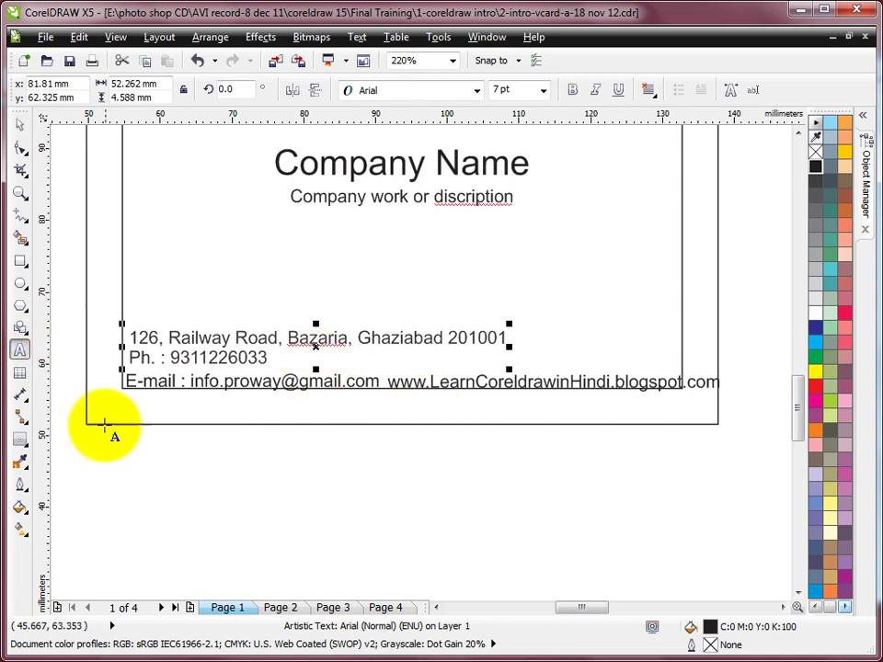
pyautogui.click(126, 357)
pyautogui.press('BackSpace')
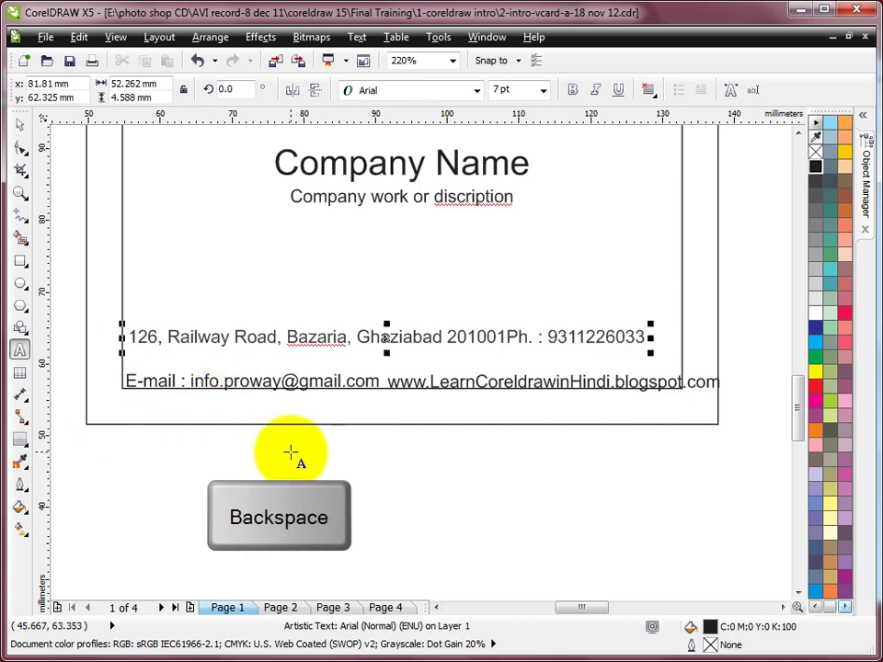
pyautogui.click(19, 125)
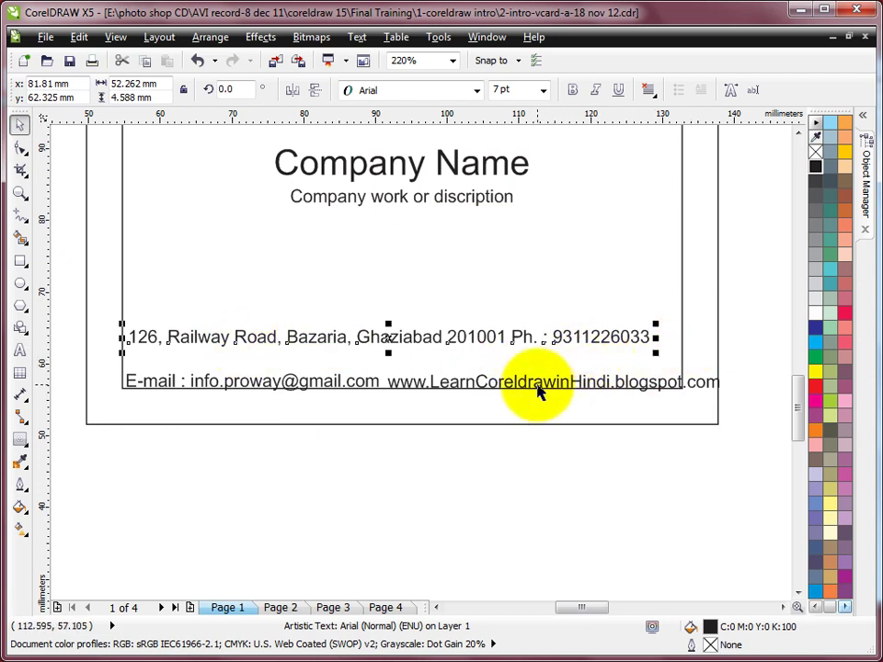
pyautogui.keyDown('shift'); pyautogui.click(683, 337); pyautogui.keyUp('shift')
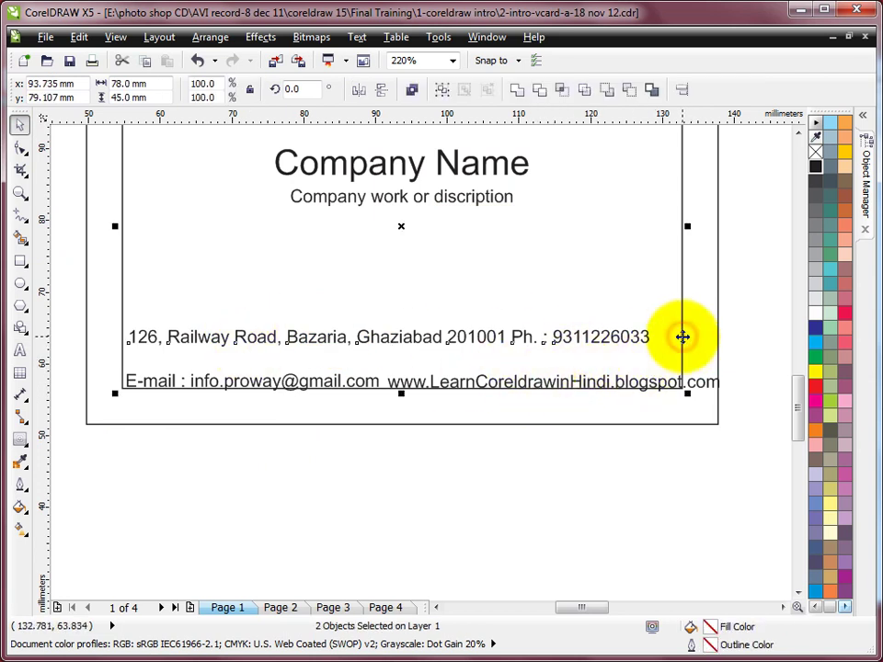
# Centre the address line in the frame and combine the e-mail and website texts with Ctrl+L.
pyautogui.press('c')
pyautogui.click(741, 285)
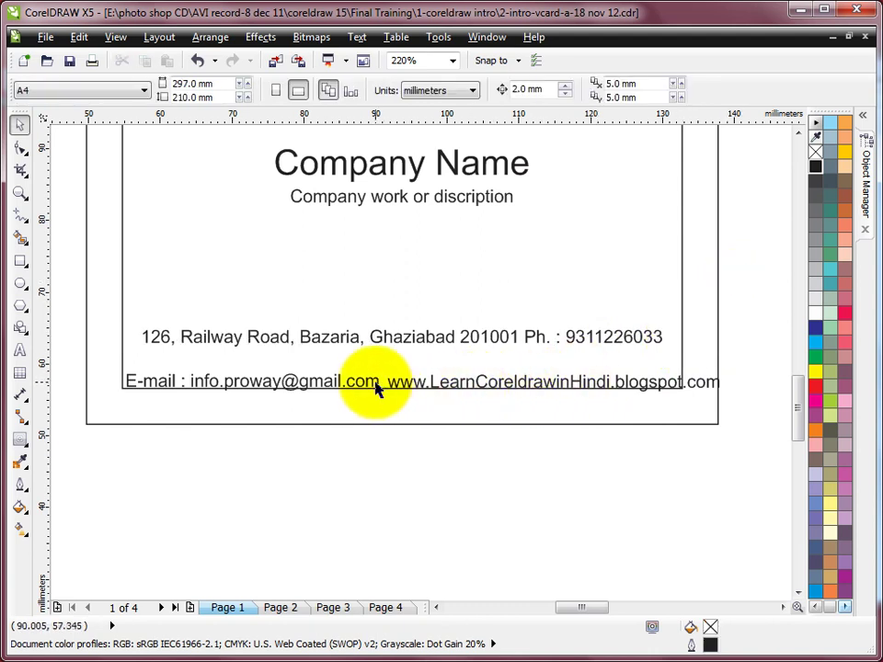
pyautogui.click(460, 389)
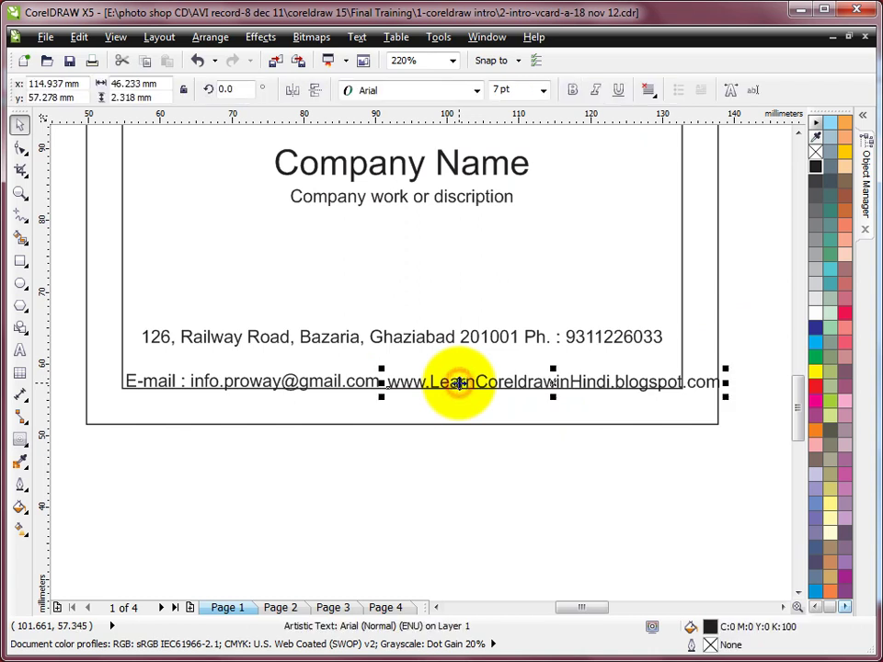
pyautogui.click(377, 382)
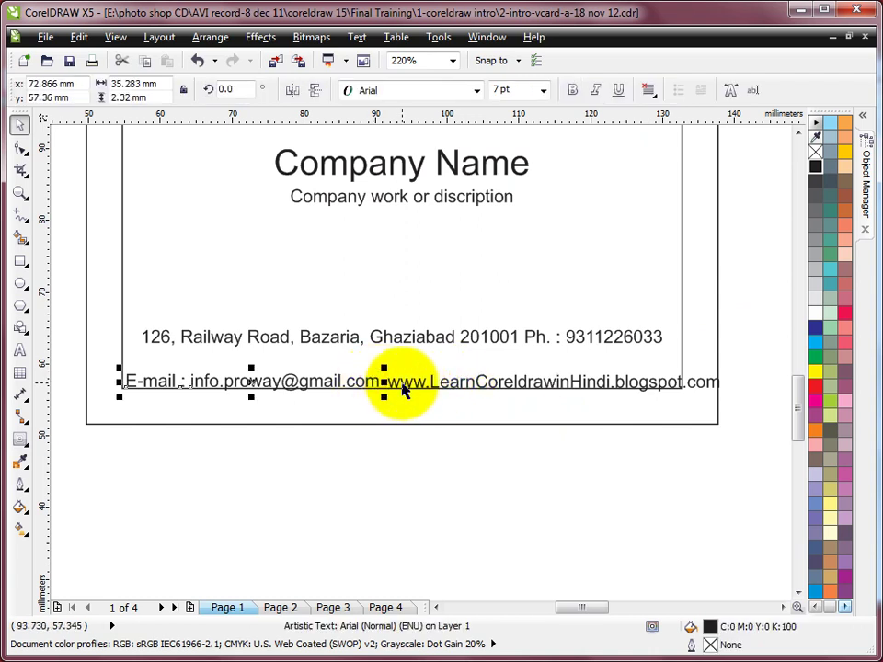
pyautogui.keyDown('shift'); pyautogui.click(450, 404); pyautogui.keyUp('shift')
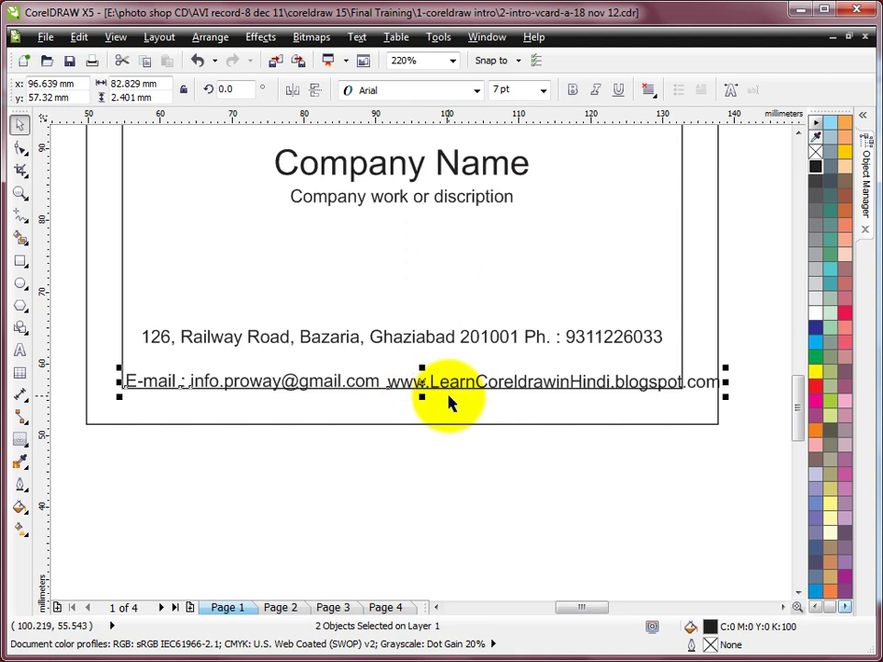
pyautogui.hotkey('ctrl', 'l')
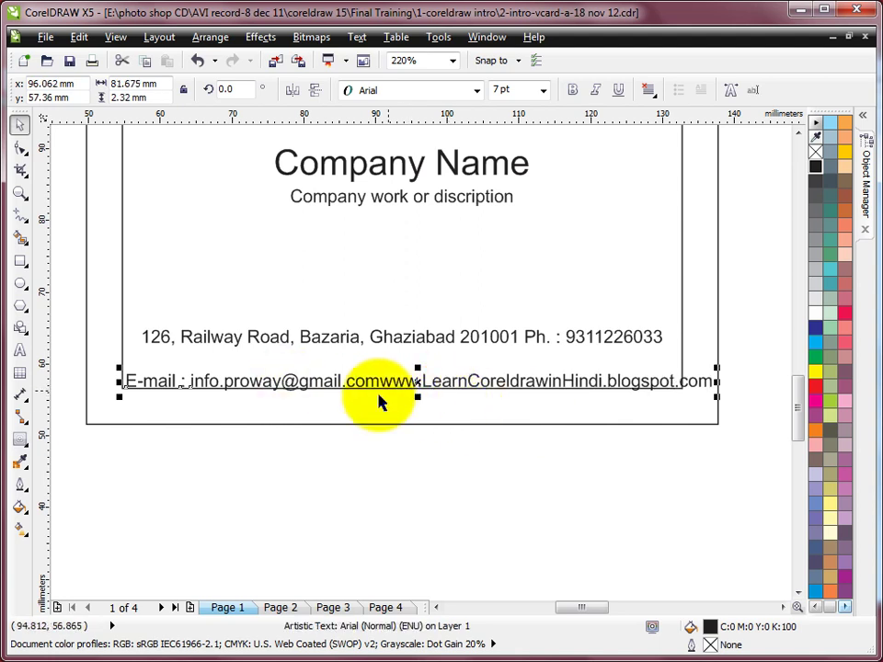
# Squeeze the combined e-mail and website line to fit and centre it within the inner border.
pyautogui.click(18, 348)
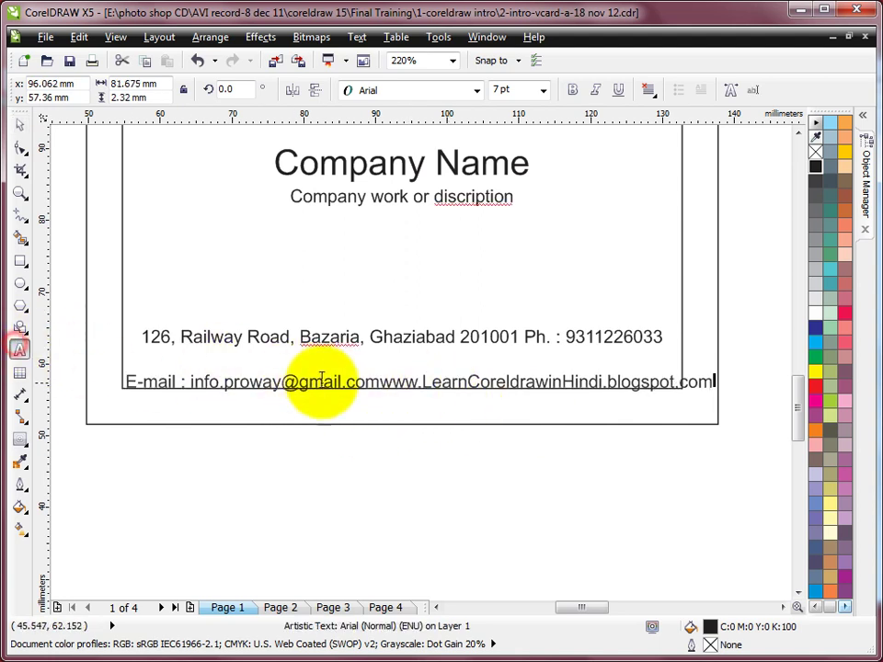
pyautogui.click(382, 382)
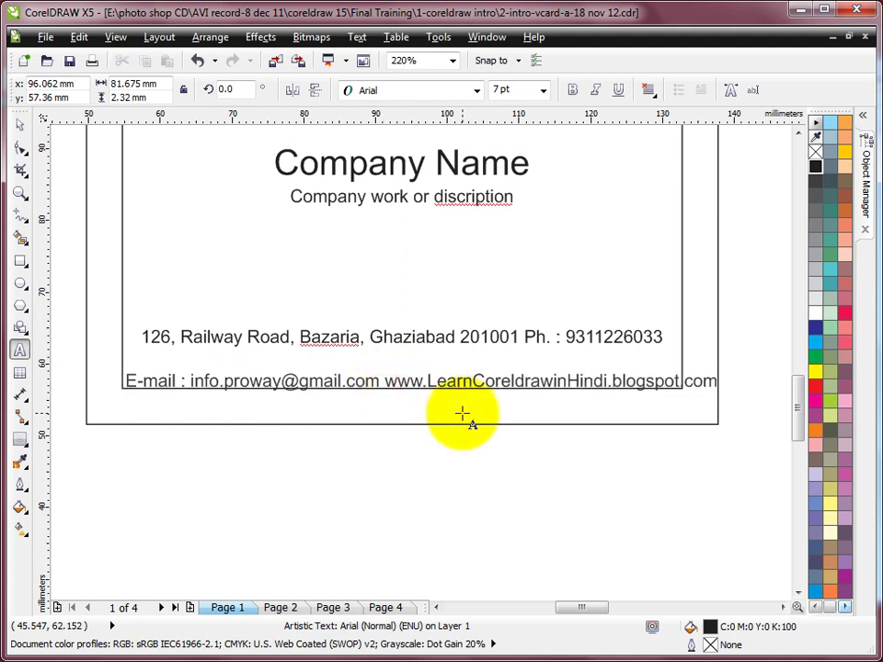
pyautogui.click(18, 123)
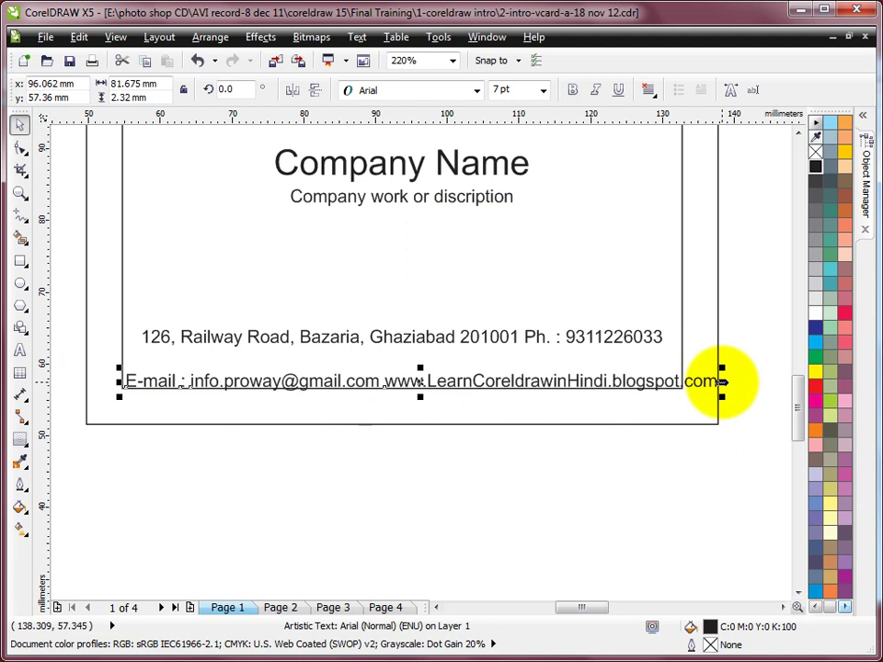
pyautogui.moveTo(722, 381); pyautogui.dragTo(688, 382)
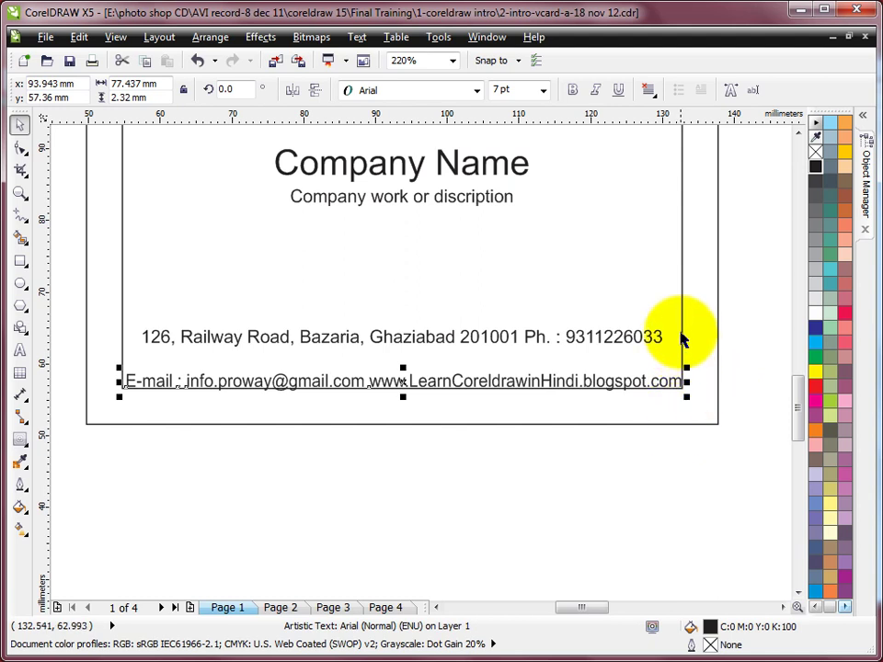
pyautogui.keyDown('shift'); pyautogui.click(683, 272); pyautogui.keyUp('shift')
pyautogui.press('c')
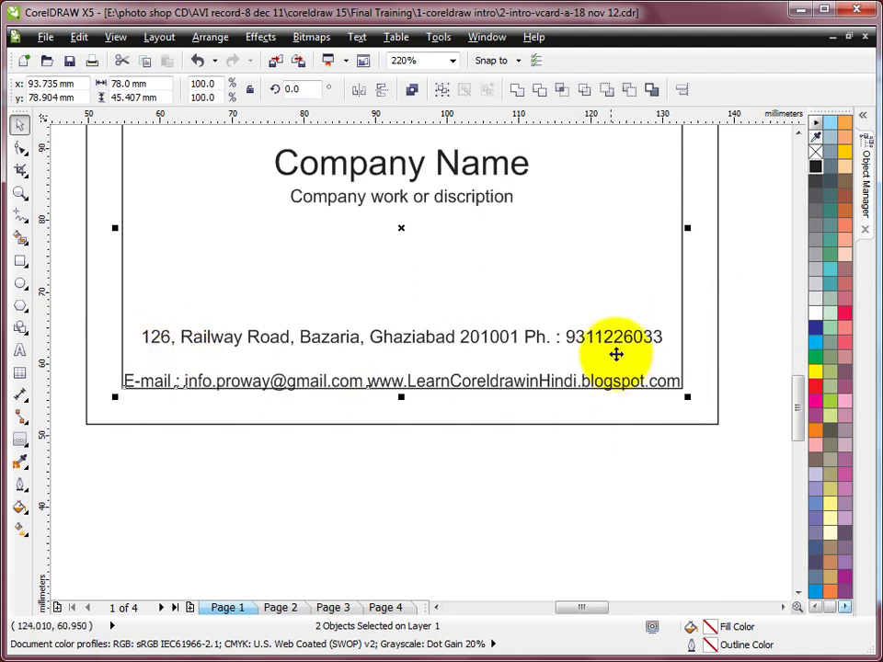
# Move the address line down close to the e-mail line, then zoom in on the whole card.
pyautogui.click(536, 335)
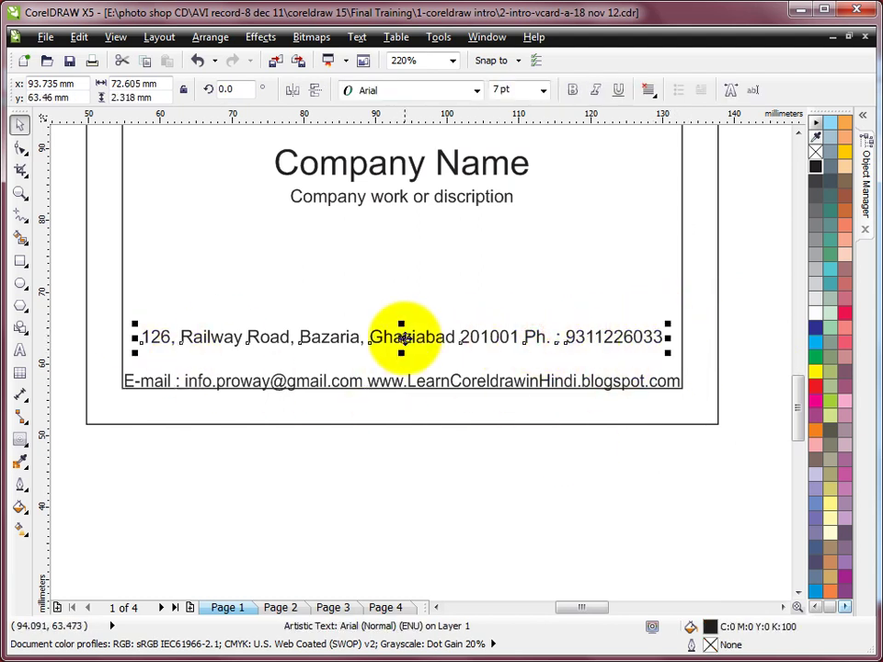
pyautogui.moveTo(407, 339); pyautogui.dragTo(409, 357)
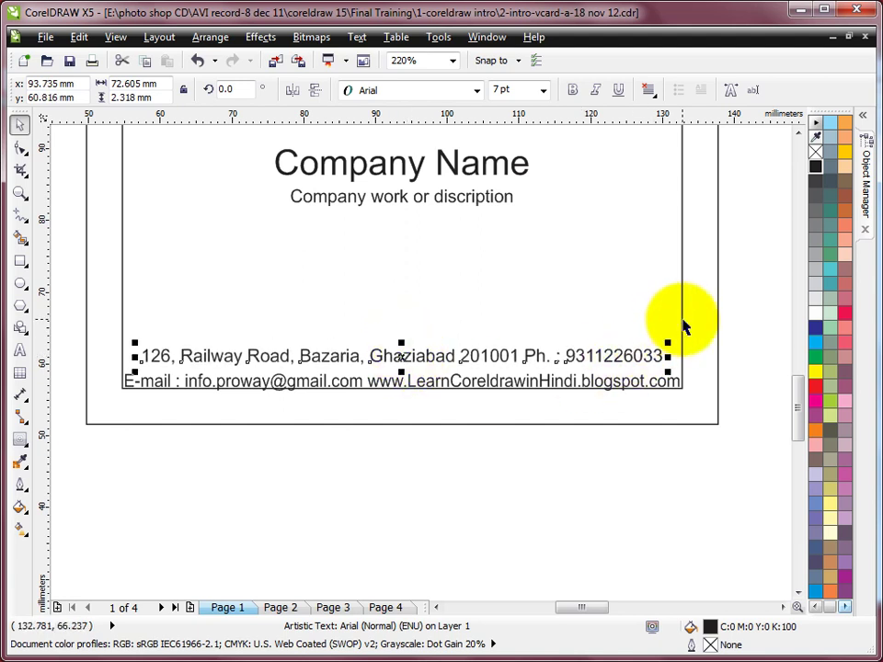
pyautogui.keyDown('shift'); pyautogui.click(682, 319); pyautogui.keyUp('shift')
pyautogui.click(748, 318)
pyautogui.press('F3')
pyautogui.press('F2')
pyautogui.moveTo(348, 135); pyautogui.dragTo(726, 364)
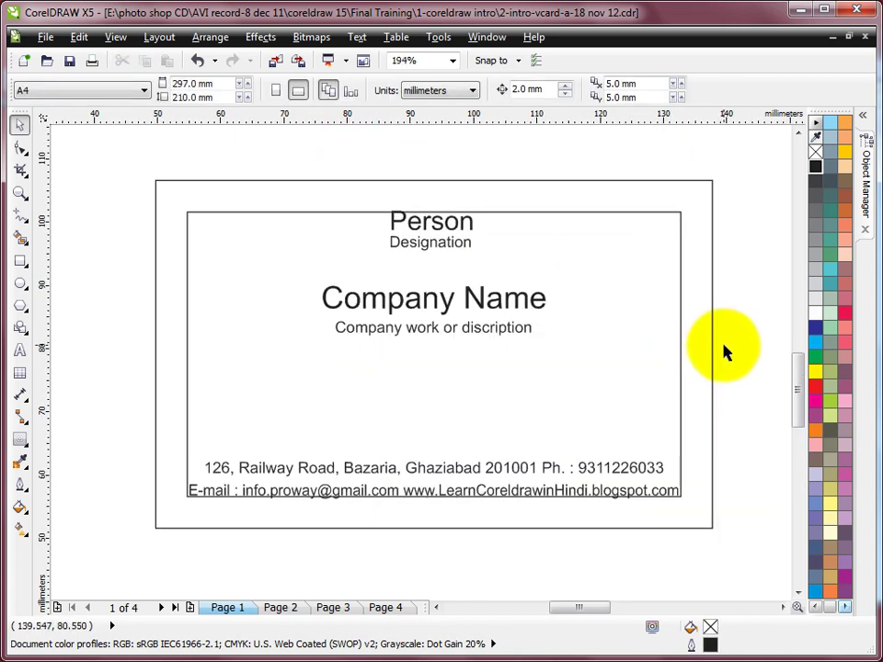
# Set the card's inner border outline to light grey (10% black).
pyautogui.click(533, 213)
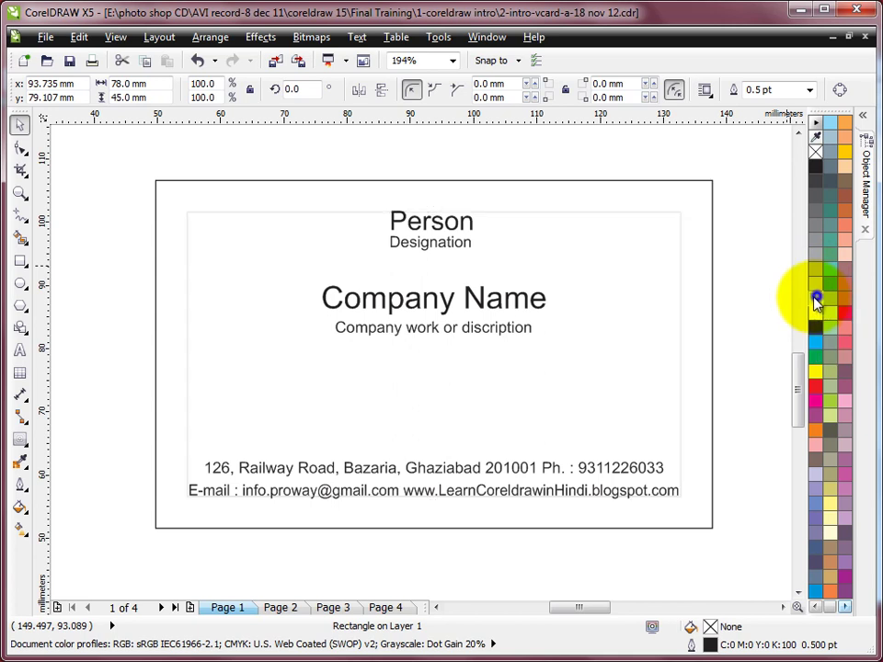
pyautogui.rightClick(816, 298)
pyautogui.click(759, 266)
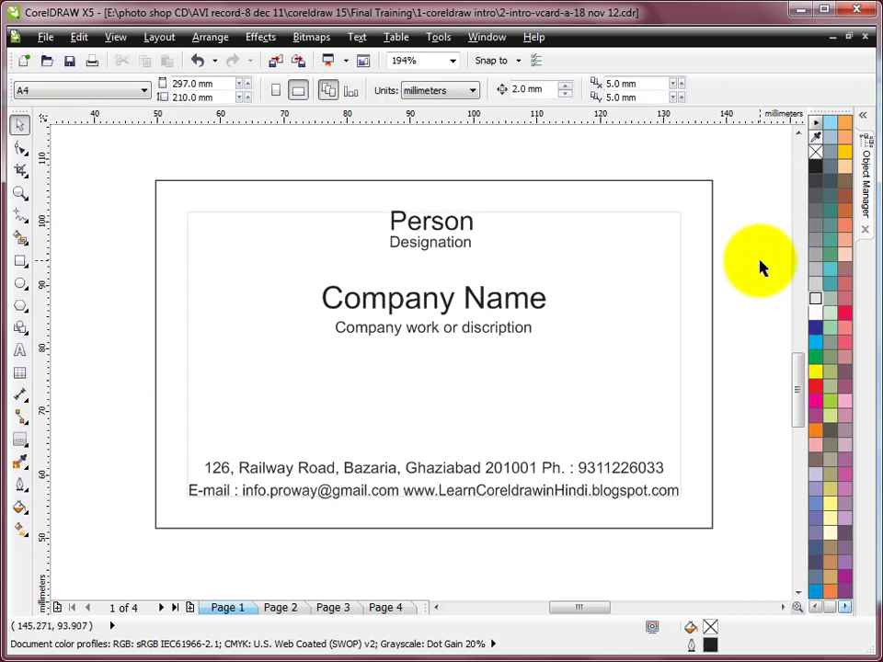
# Draw a band across the card through Company Name and set its width to 88 mm.
pyautogui.scroll(-2, 681, 276)
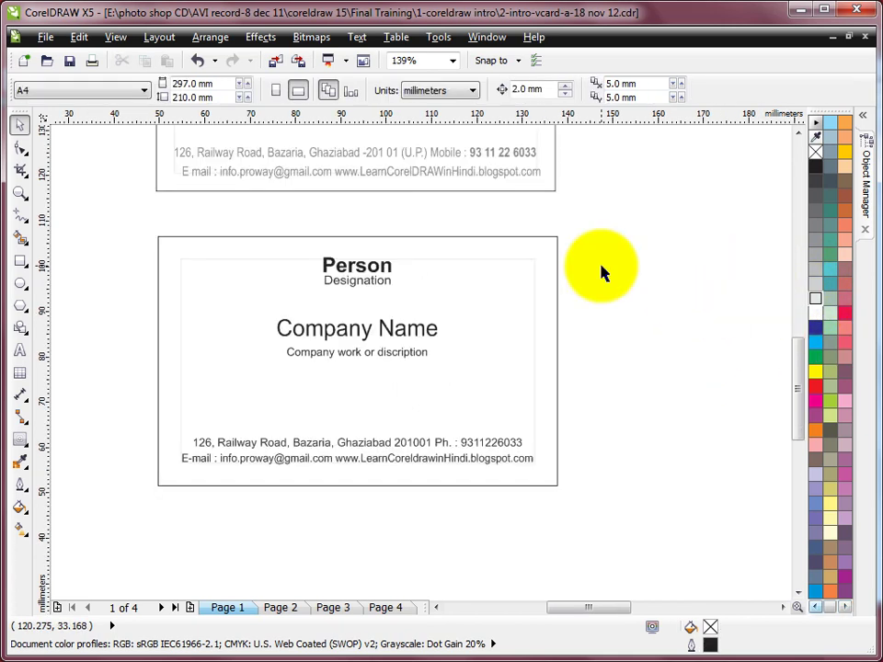
pyautogui.click(22, 264)
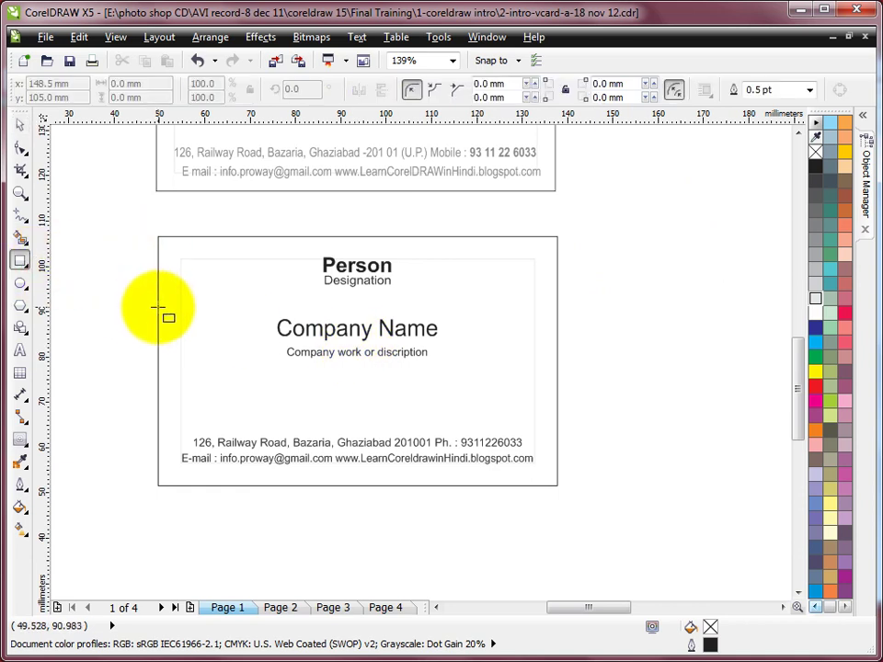
pyautogui.moveTo(158, 307); pyautogui.dragTo(556, 343)
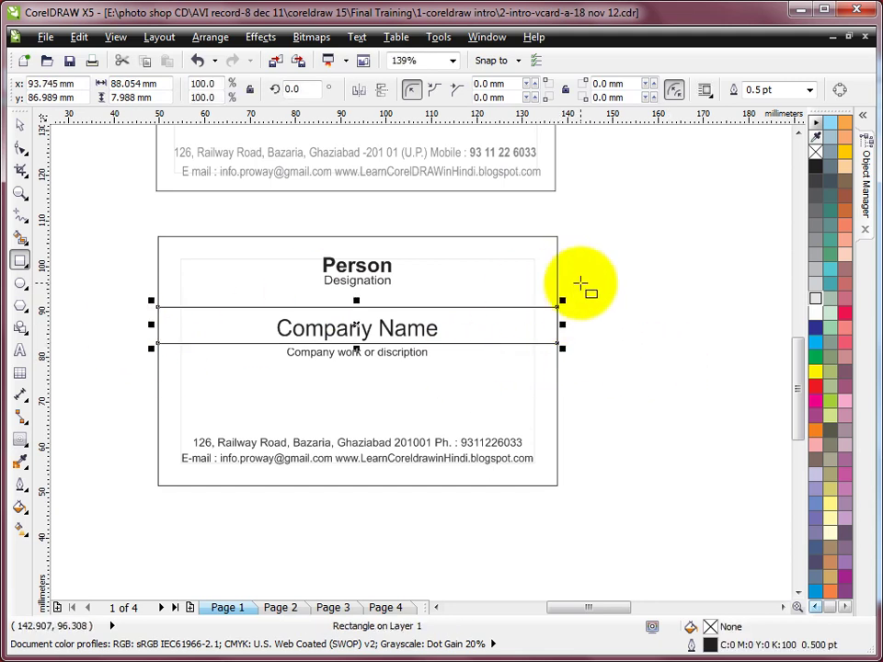
pyautogui.moveTo(157, 85); pyautogui.dragTo(89, 88)
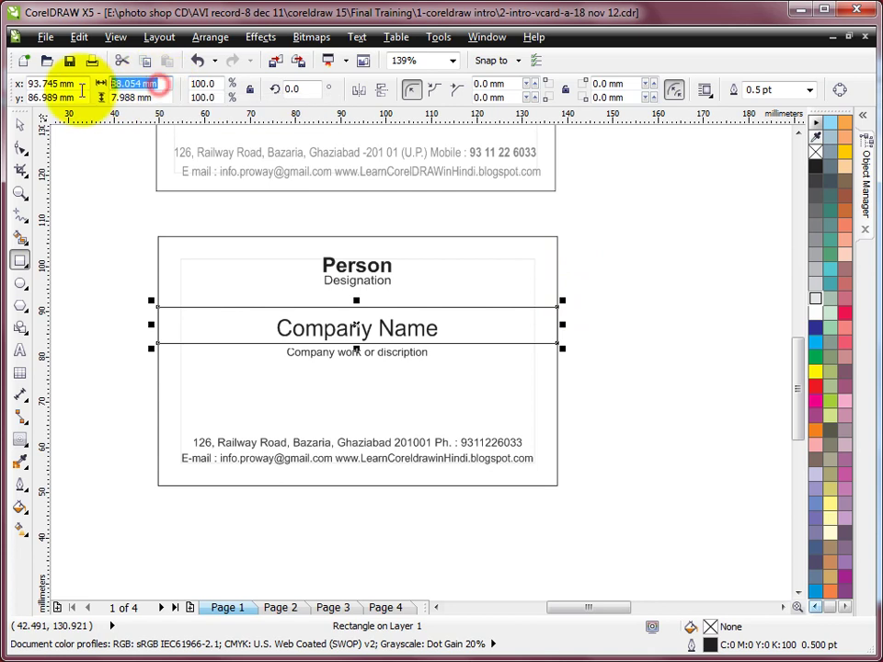
pyautogui.write('88')
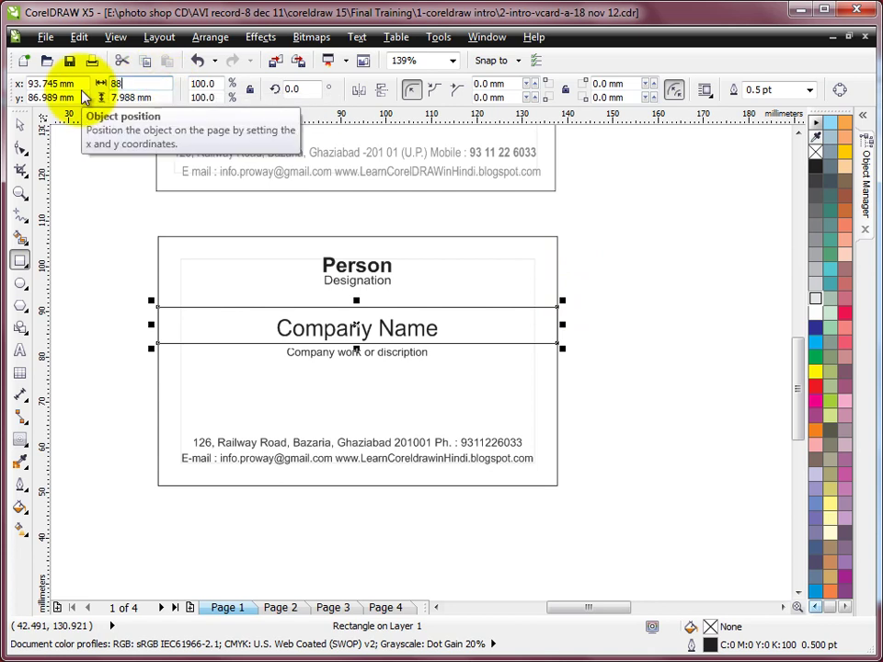
pyautogui.press('Return')
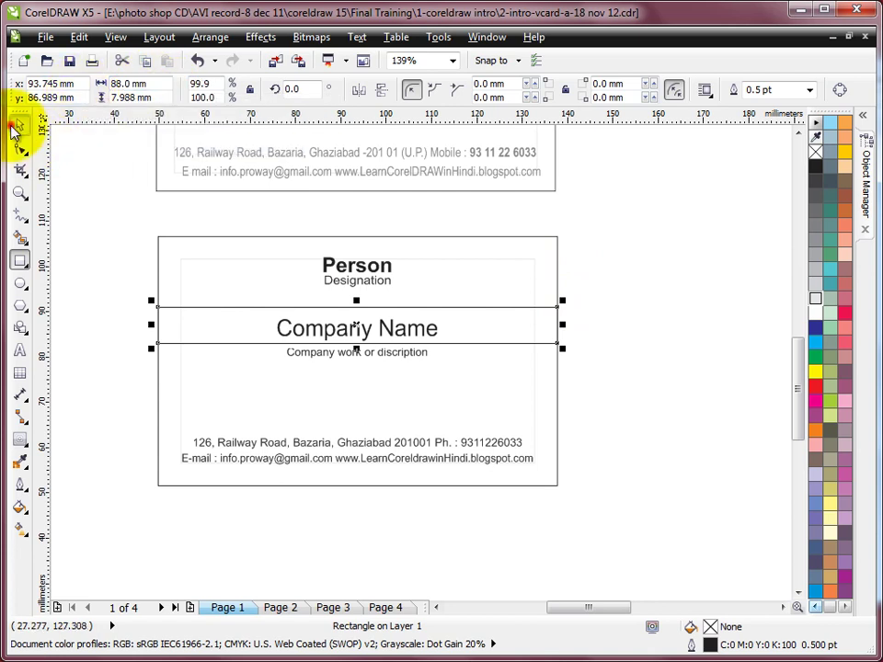
# Fill the band rectangle with red and remove its outline.
pyautogui.click(20, 125)
pyautogui.keyDown('shift'); pyautogui.click(179, 237); pyautogui.keyUp('shift')
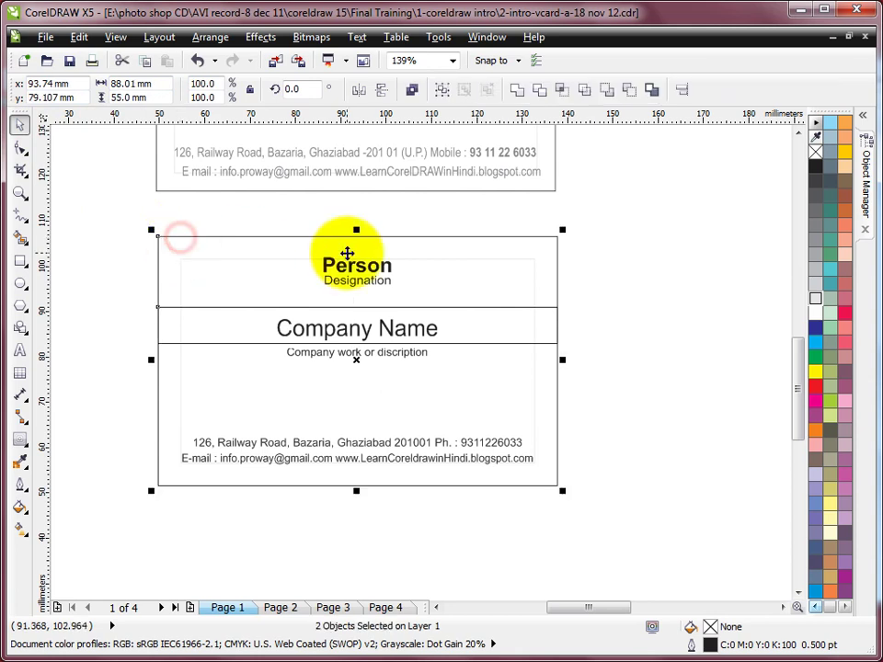
pyautogui.click(609, 304)
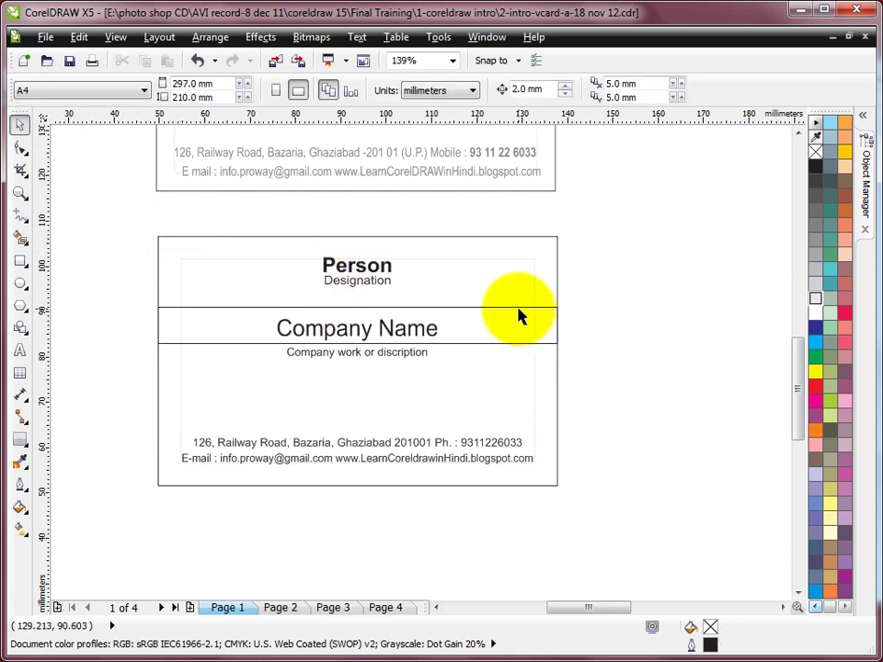
pyautogui.click(518, 309)
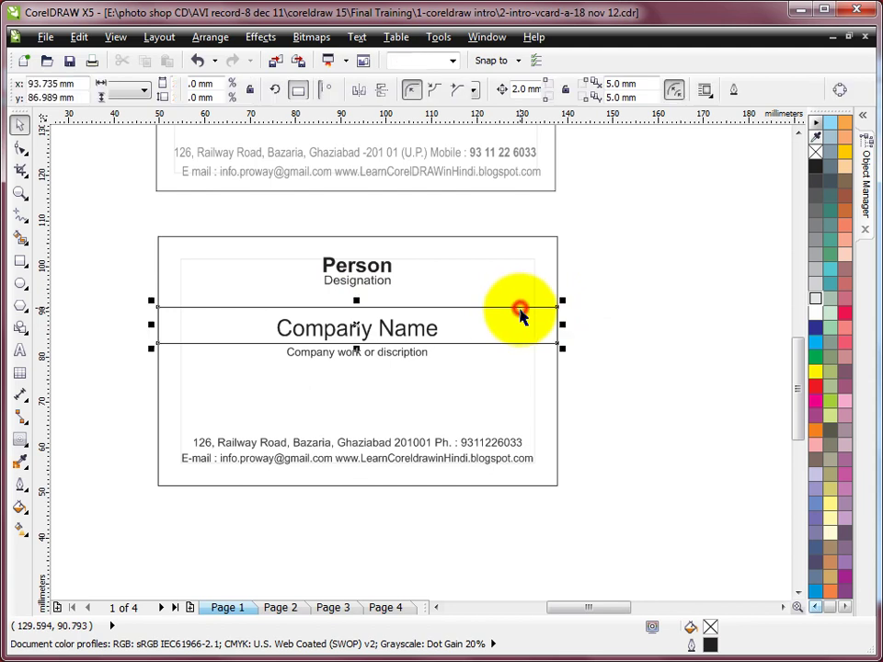
pyautogui.click(810, 390)
pyautogui.rightClick(815, 152)
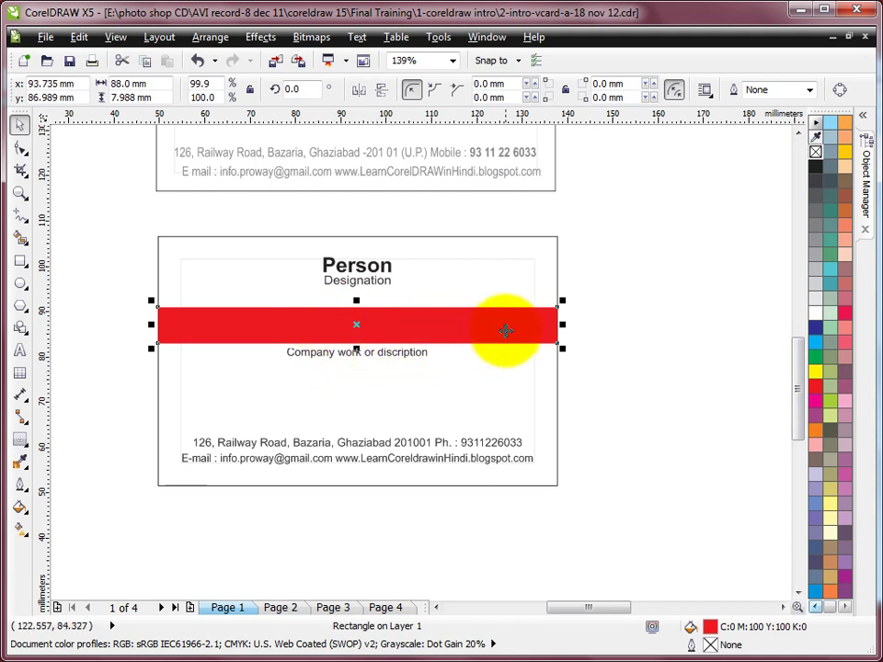
# Send the red band to the back of the layer with Arrange > Order.
pyautogui.click(206, 38)
pyautogui.moveTo(229, 123)
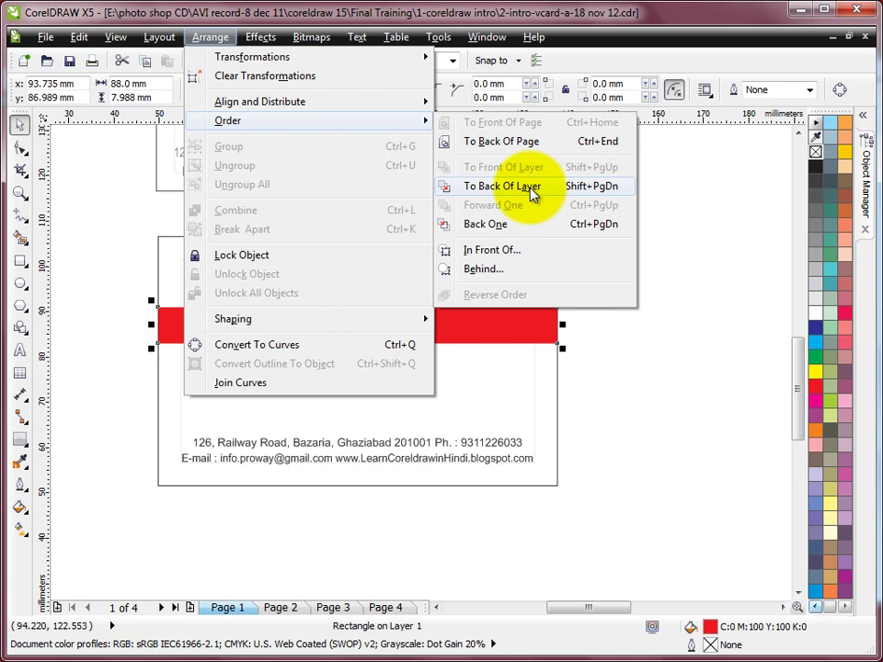
pyautogui.click(531, 190)
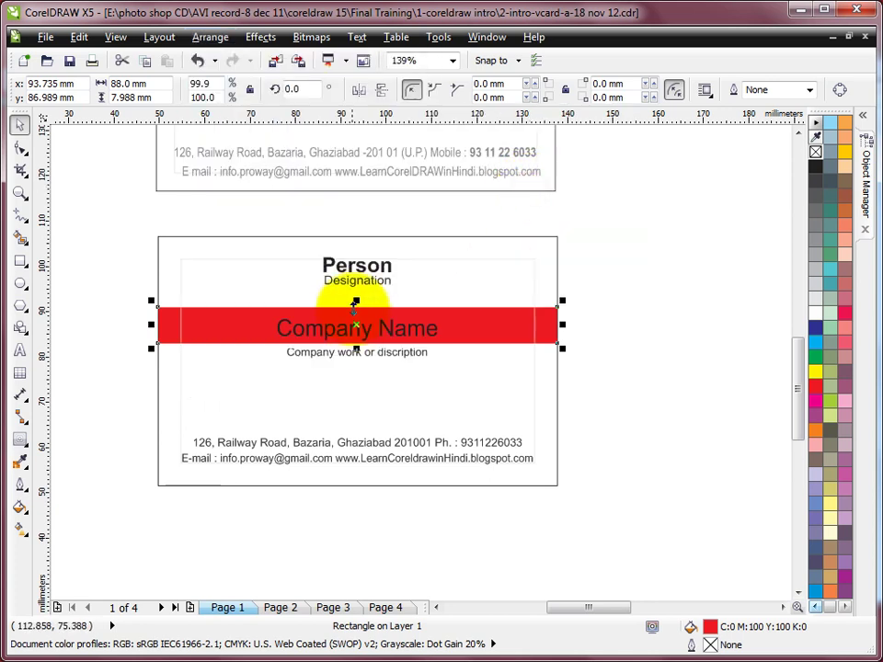
# Centre the Company Name text vertically on the red band.
pyautogui.click(612, 344)
pyautogui.click(401, 341)
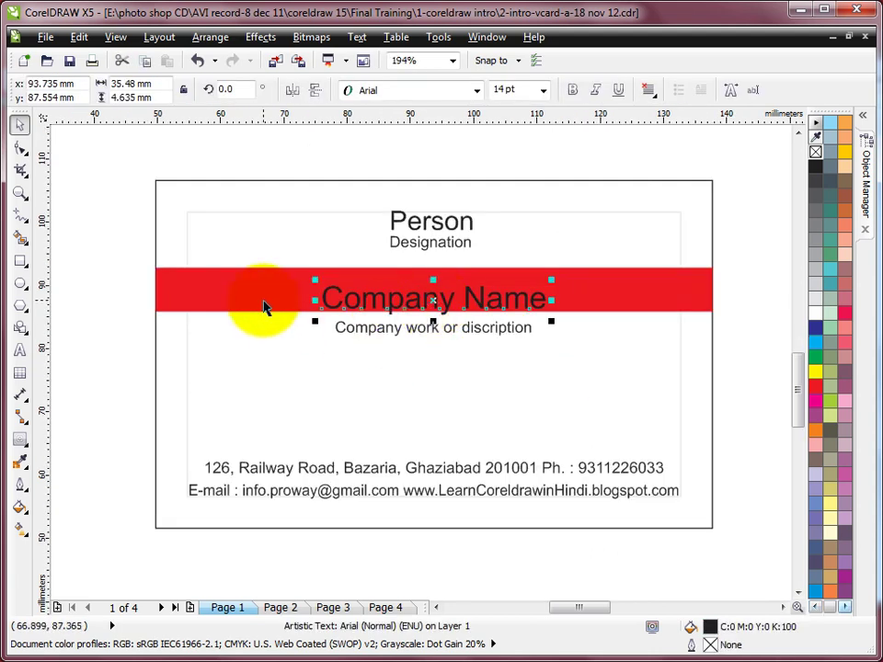
pyautogui.keyDown('shift'); pyautogui.click(263, 298); pyautogui.keyUp('shift')
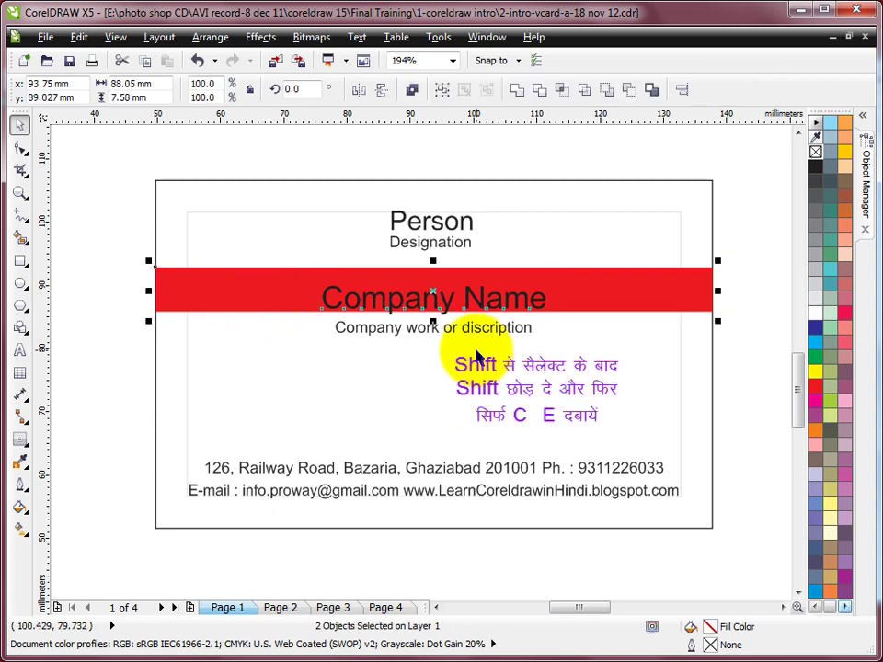
pyautogui.press('c')
pyautogui.press('e')
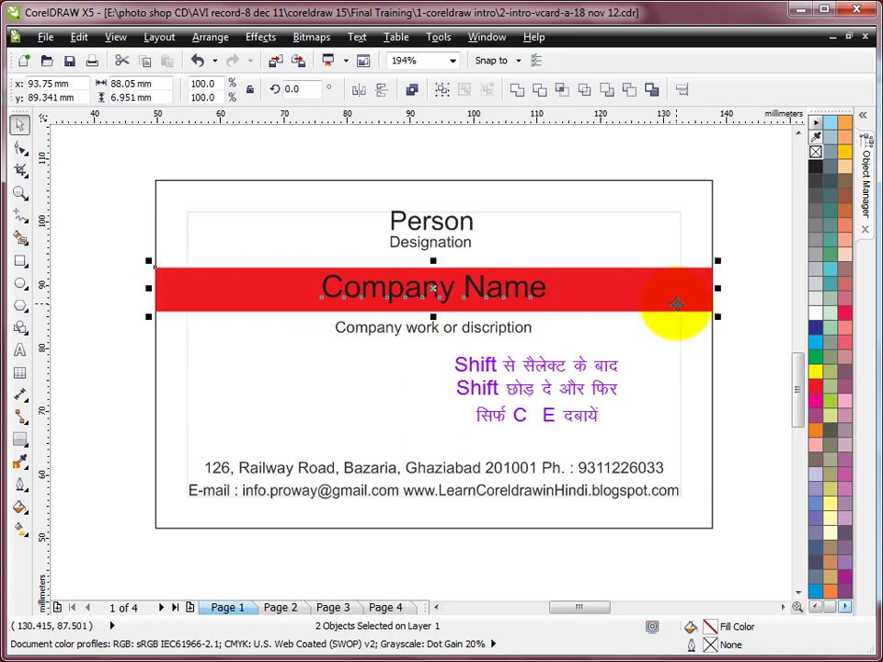
# Colour the Company Name text white.
pyautogui.click(771, 236)
pyautogui.click(536, 294)
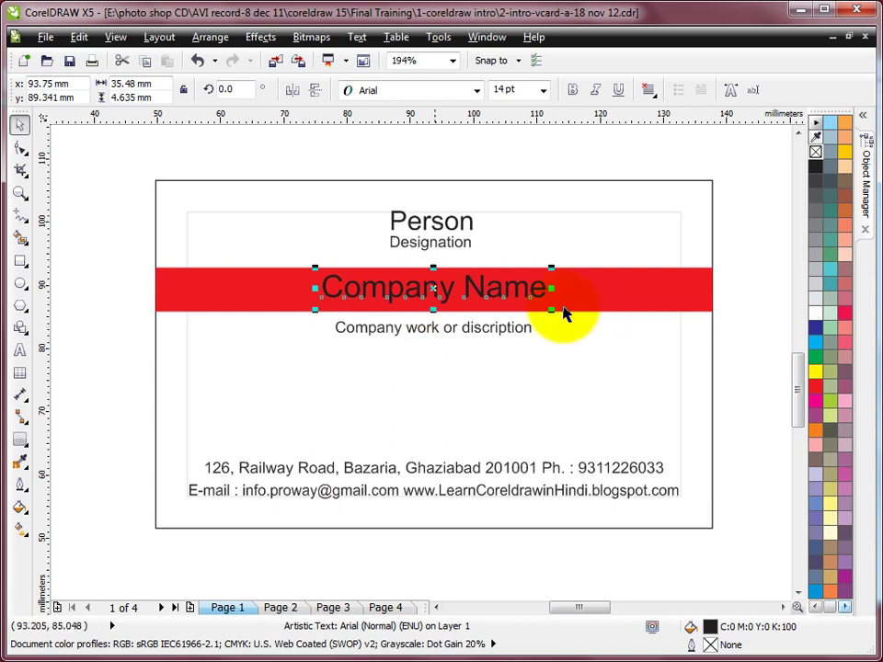
pyautogui.click(815, 314)
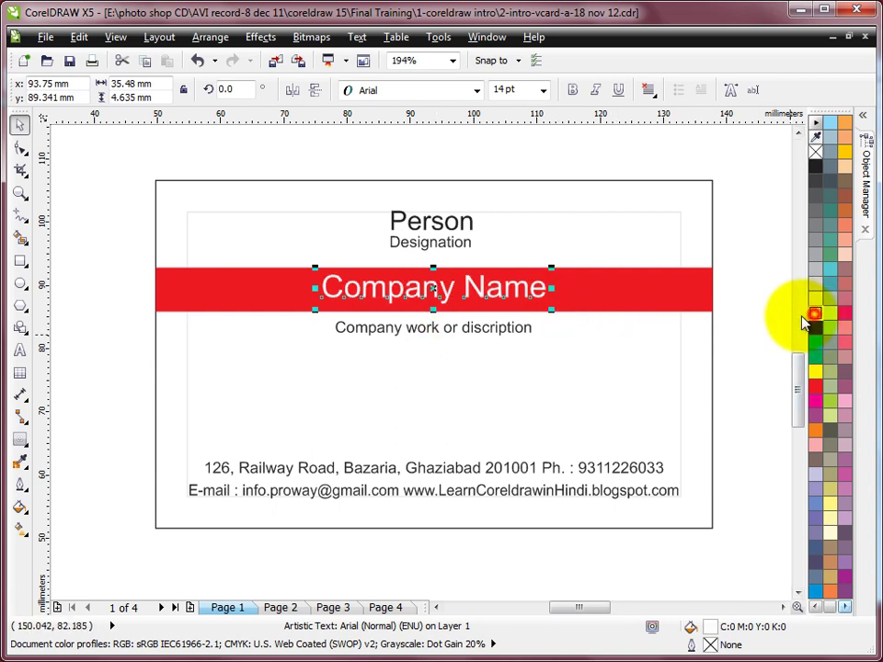
pyautogui.click(743, 269)
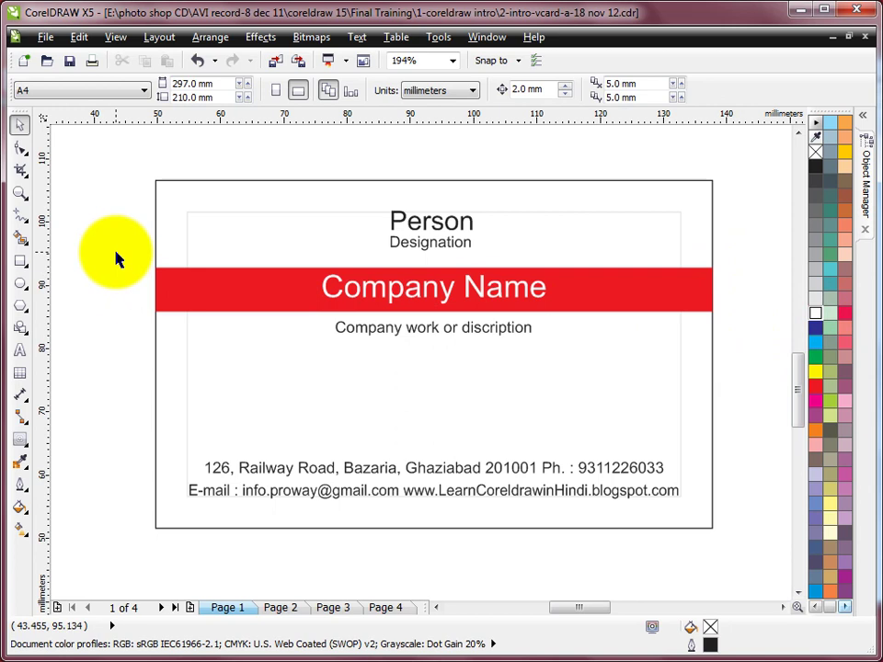
# Nudge the red band and both company text lines down, then zoom out to the page.
pyautogui.moveTo(111, 256); pyautogui.dragTo(743, 380)
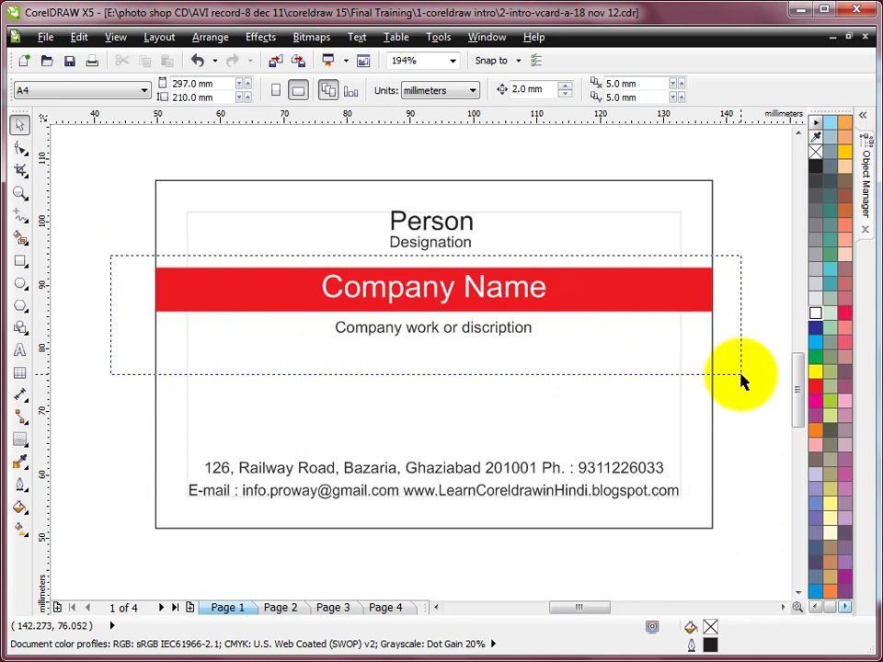
pyautogui.moveTo(742, 377); pyautogui.dragTo(741, 381)
pyautogui.press('Down')
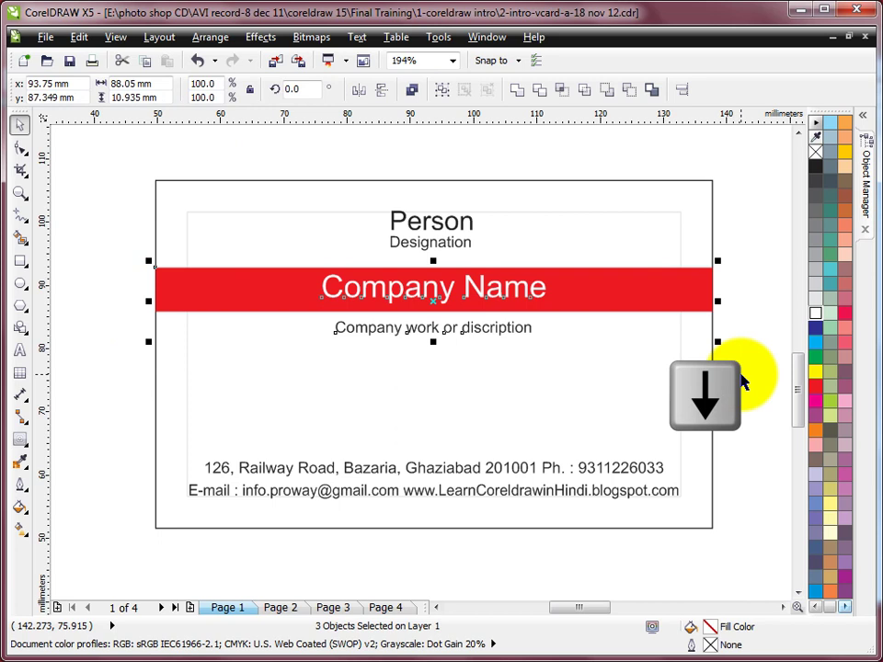
pyautogui.press('Down')
pyautogui.press('Down')
pyautogui.press('Down')
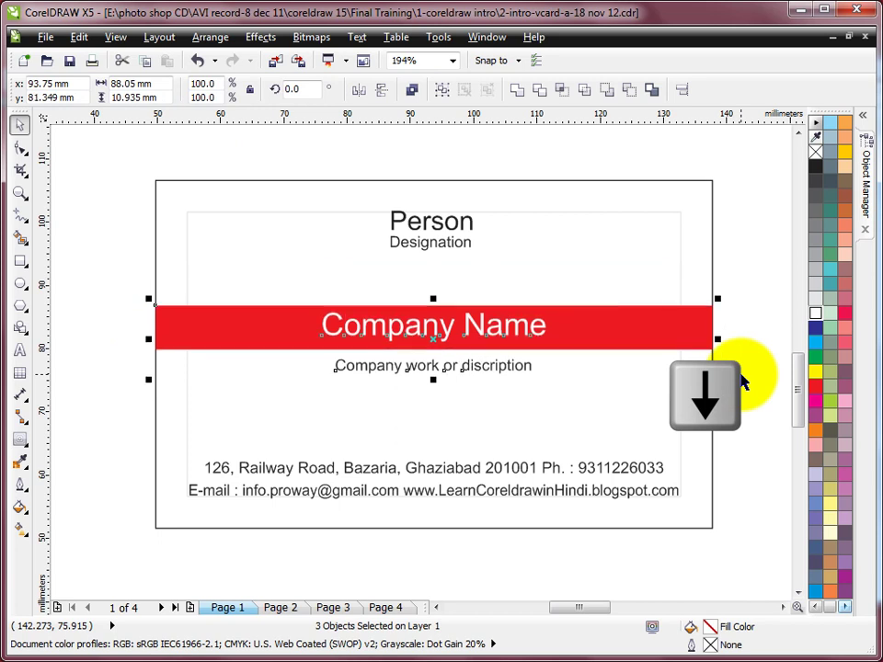
pyautogui.click(741, 276)
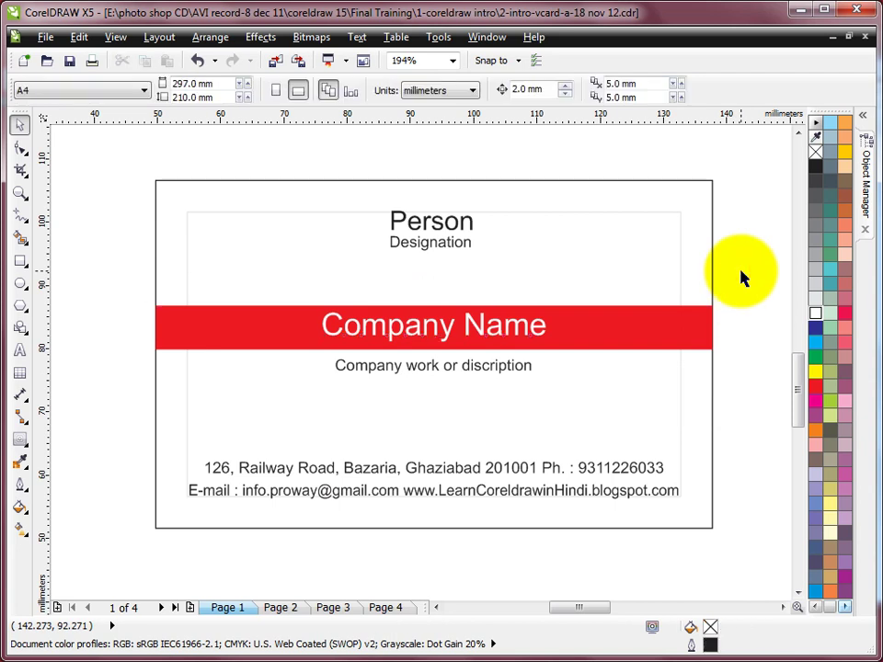
pyautogui.press('F4')
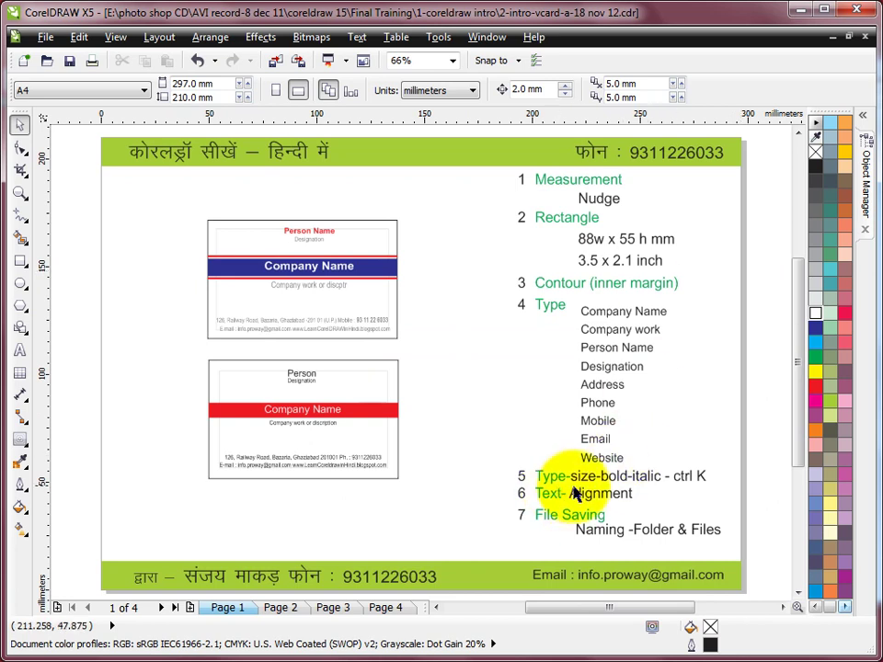
# Zoom in on the lower card and make the Person text bold at 13 pt.
pyautogui.click(20, 192)
pyautogui.moveTo(205, 358); pyautogui.dragTo(431, 477)
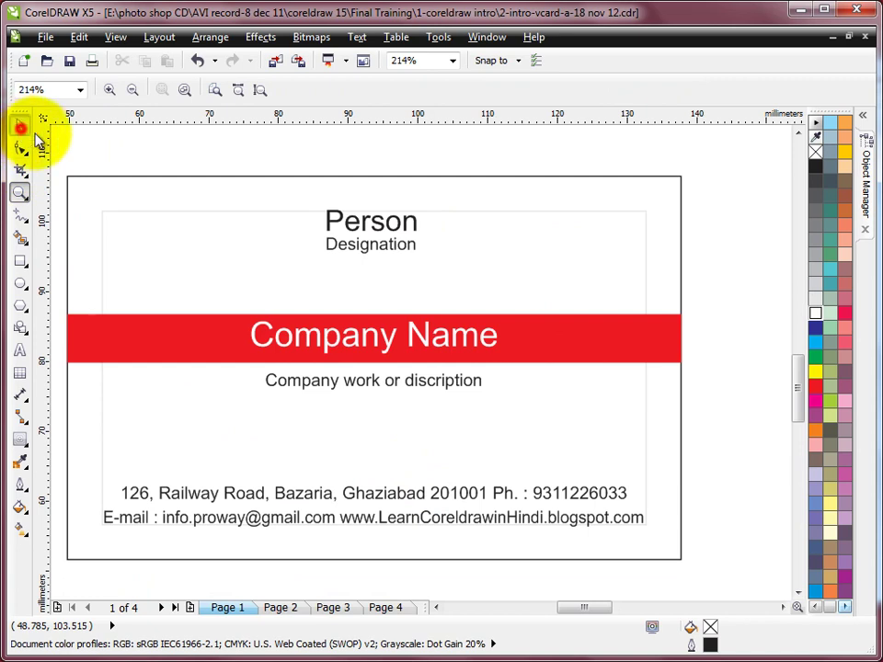
pyautogui.click(21, 129)
pyautogui.click(371, 222)
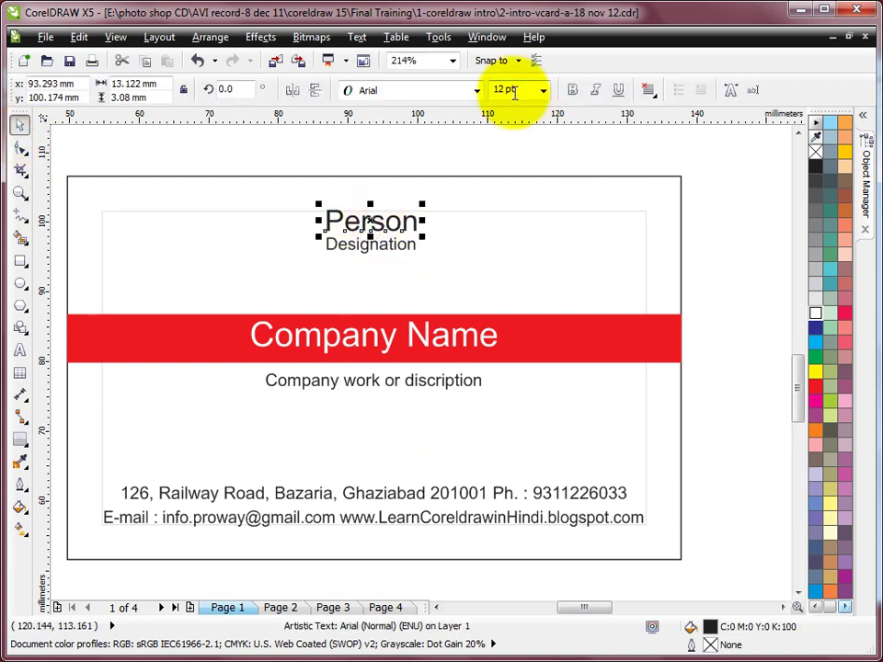
pyautogui.click(572, 90)
pyautogui.click(543, 90)
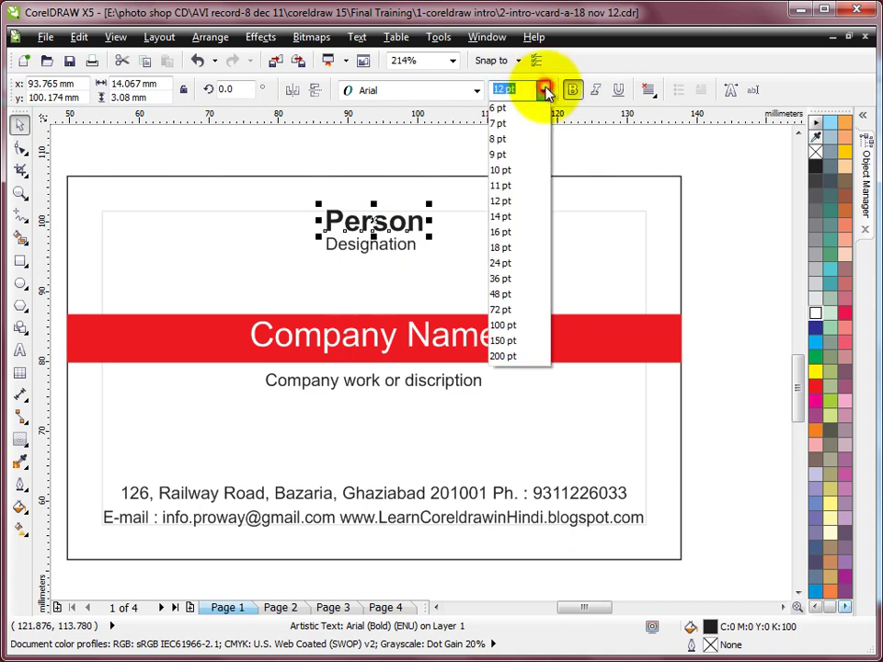
pyautogui.click(520, 89)
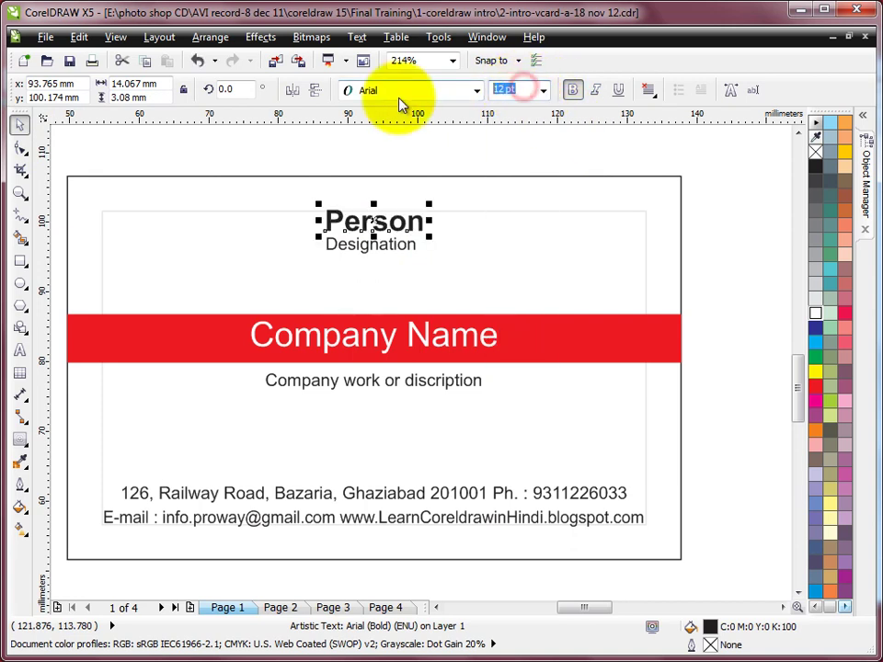
pyautogui.write('13')
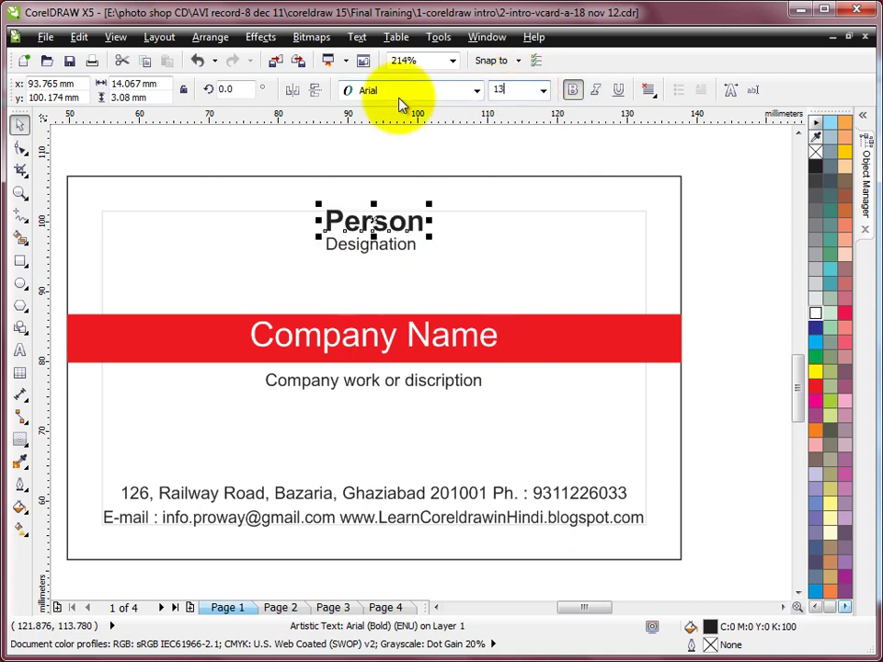
pyautogui.press('Return')
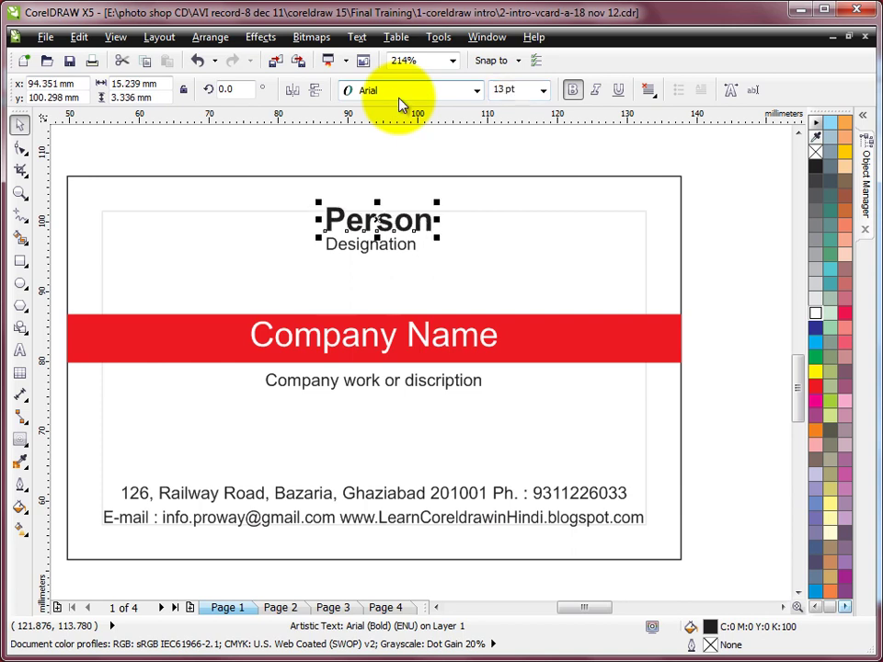
# Set the Designation text to 8 pt.
pyautogui.click(393, 246)
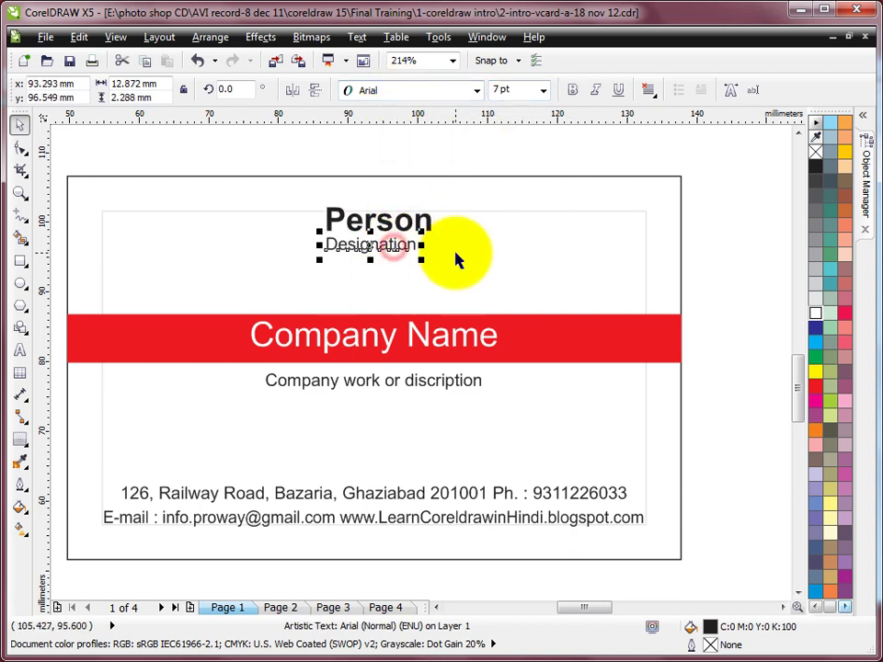
pyautogui.click(522, 90)
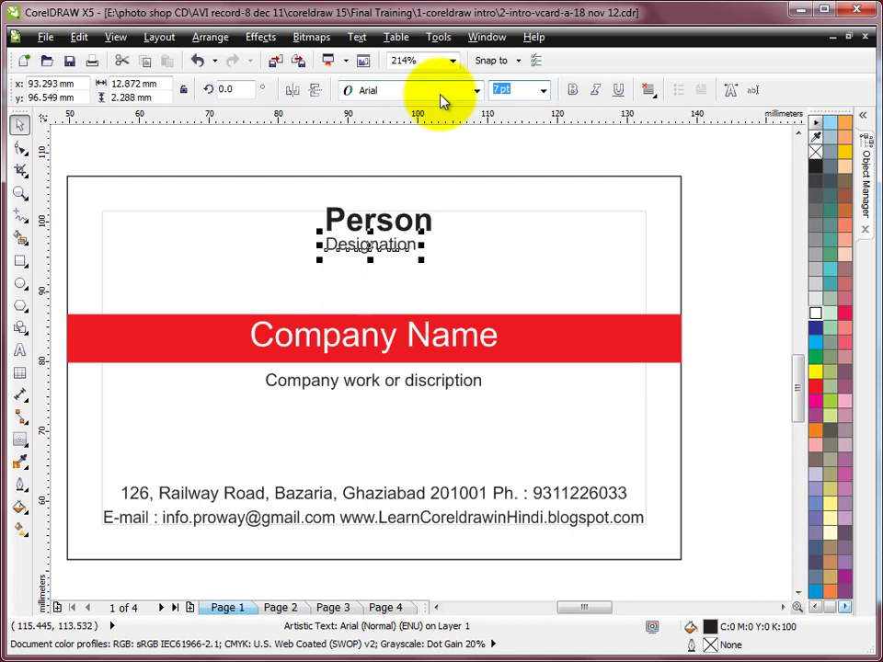
pyautogui.write('8')
pyautogui.press('Return')
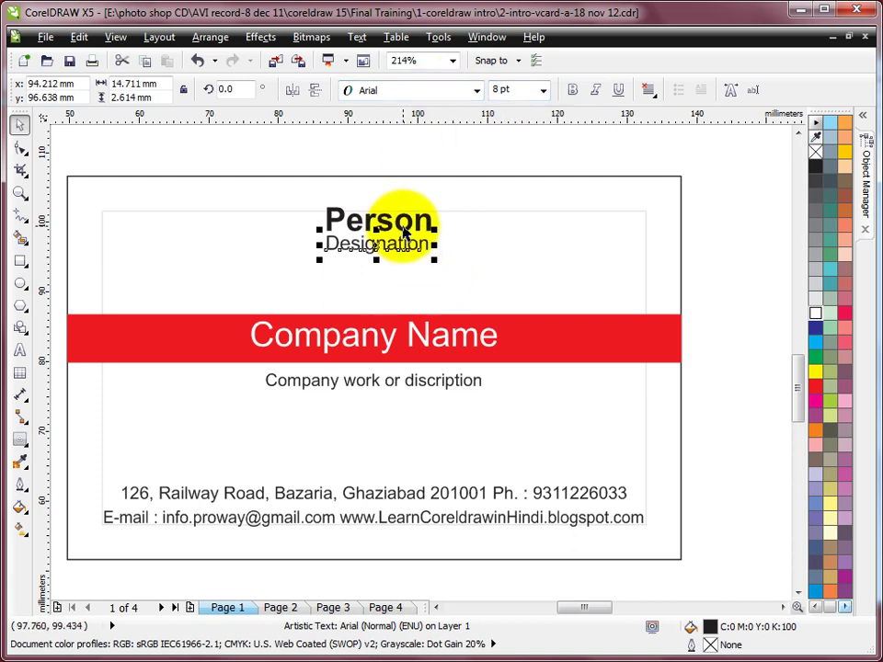
# Centre Person and Designation horizontally on the card's outer rectangle, then check the inner margin rectangle.
pyautogui.keyDown('shift'); pyautogui.click(402, 221); pyautogui.keyUp('shift')
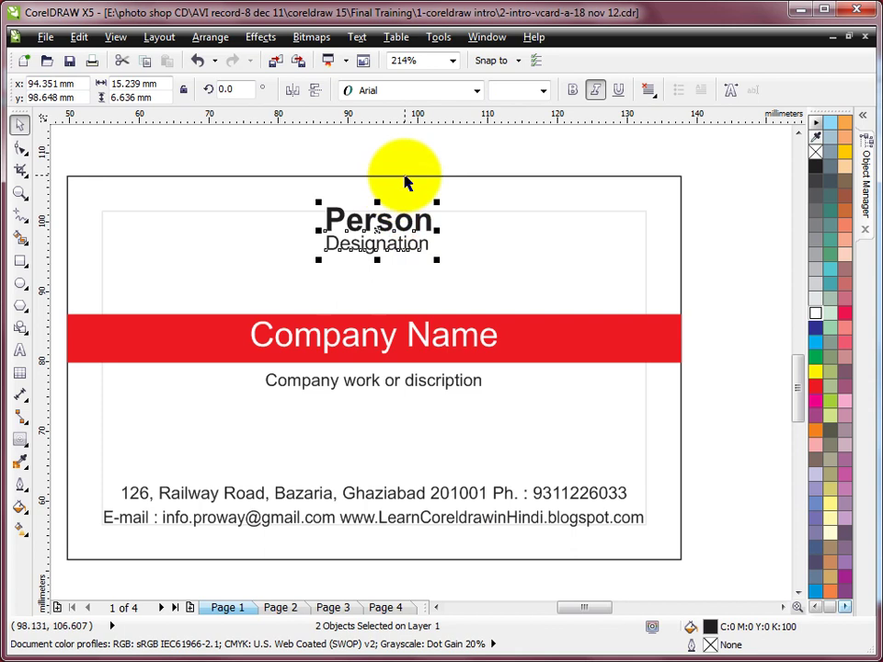
pyautogui.keyDown('shift'); pyautogui.click(405, 176); pyautogui.keyUp('shift')
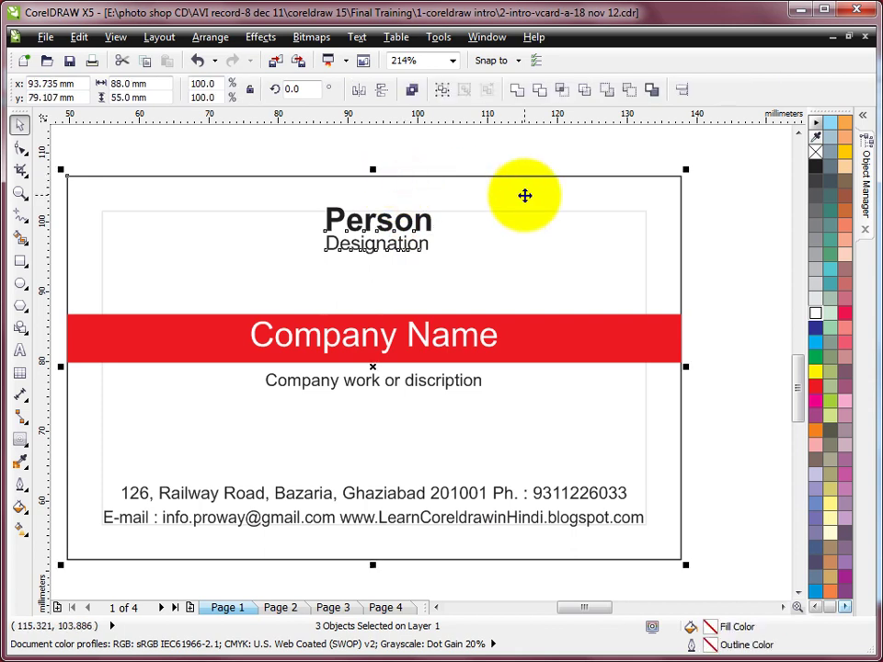
pyautogui.press('c')
pyautogui.click(465, 145)
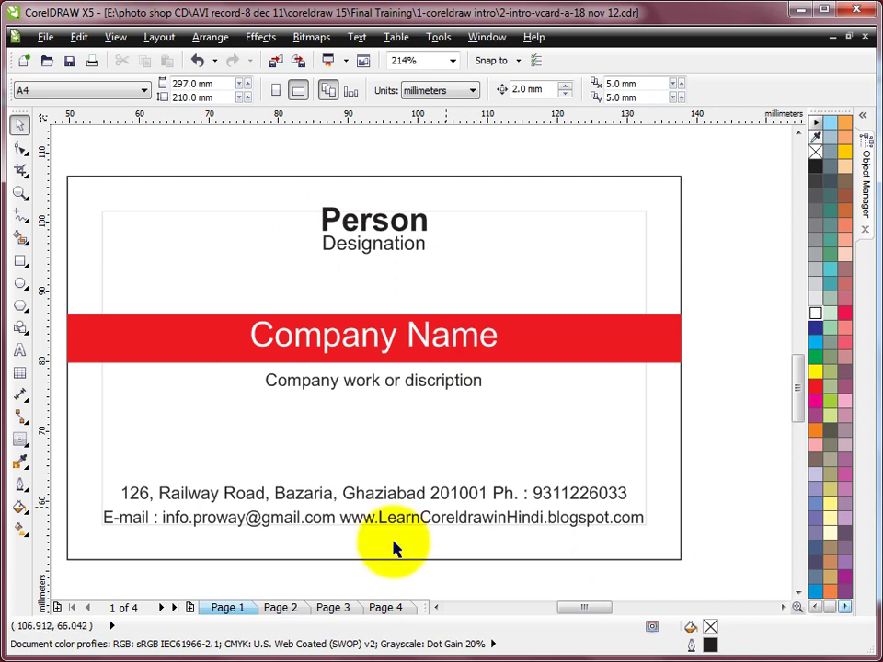
pyautogui.click(647, 235)
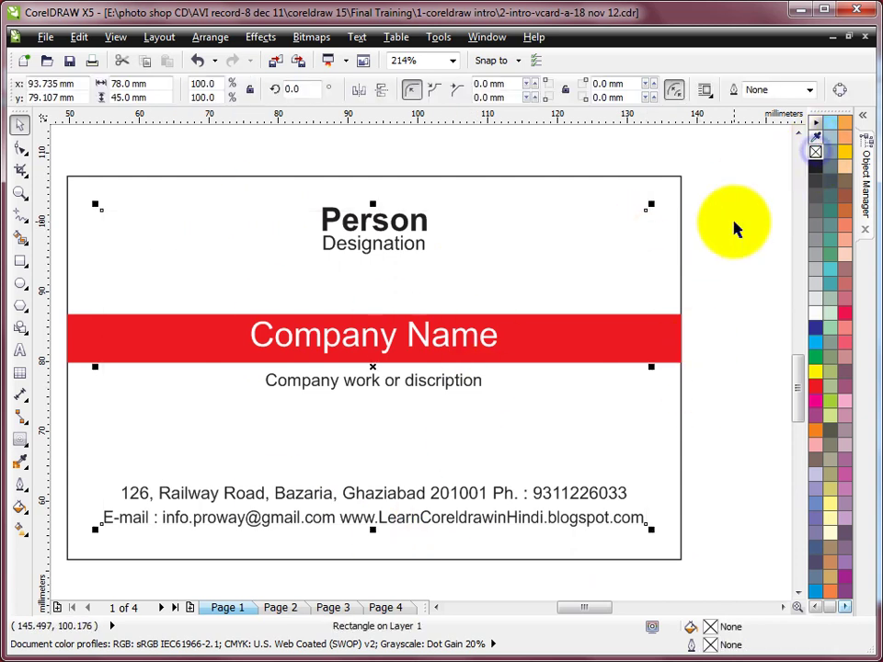
pyautogui.click(733, 229)
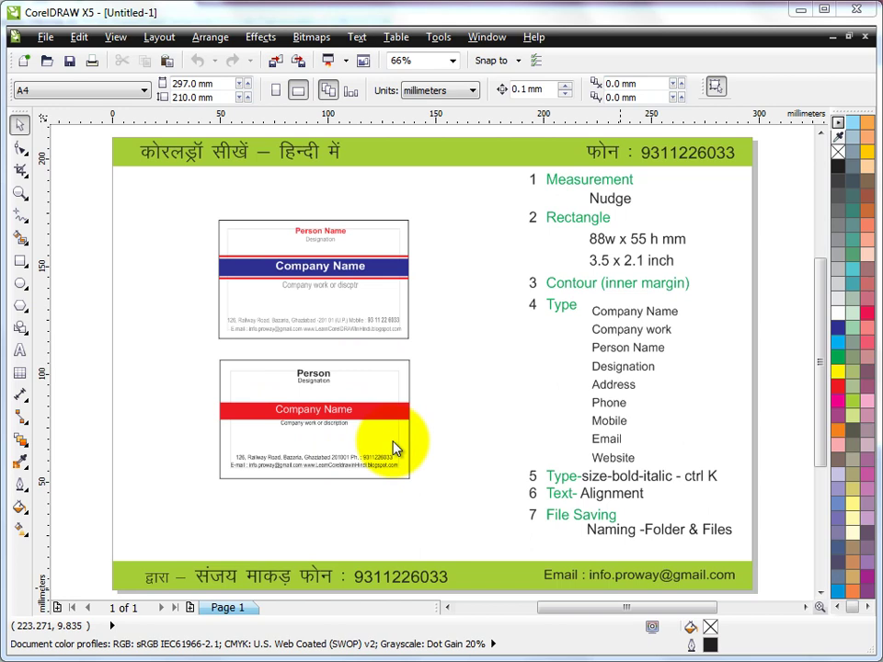
# Open the File menu of the Untitled-1 drawing.
pyautogui.click(46, 38)
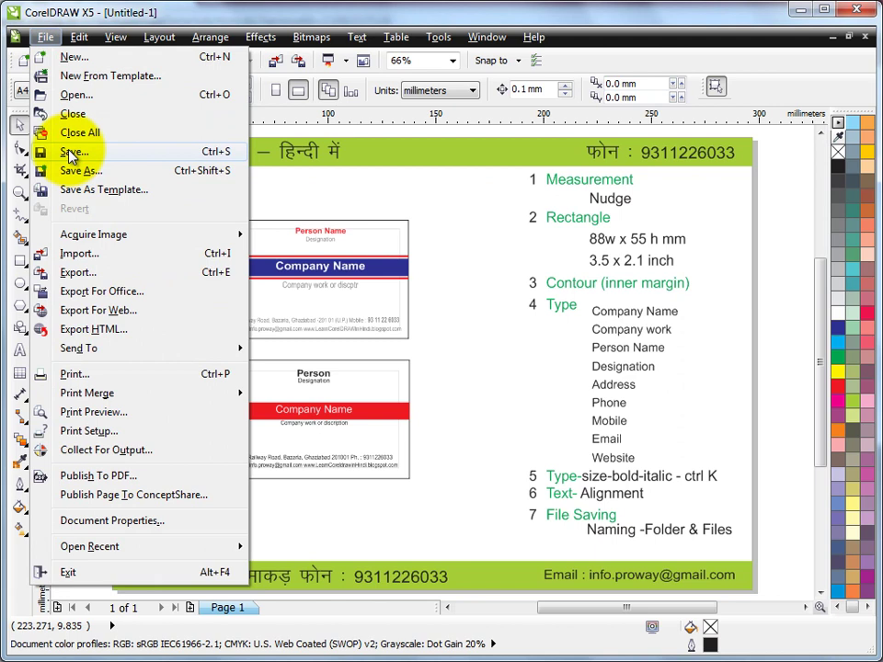
pyautogui.moveTo(154, 37)
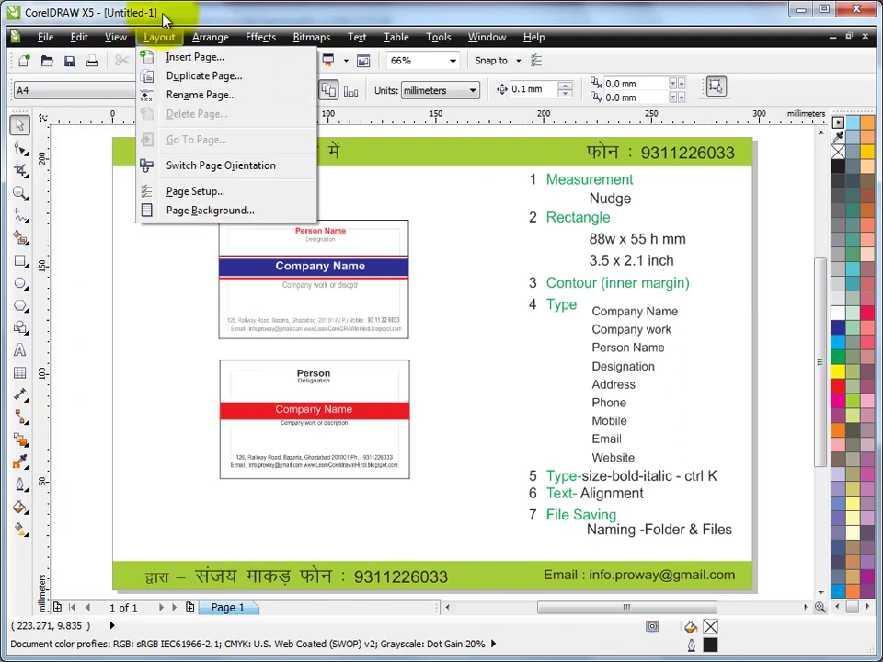
# Start saving the drawing and browse to Local Disk (E:).
pyautogui.moveTo(37, 31)
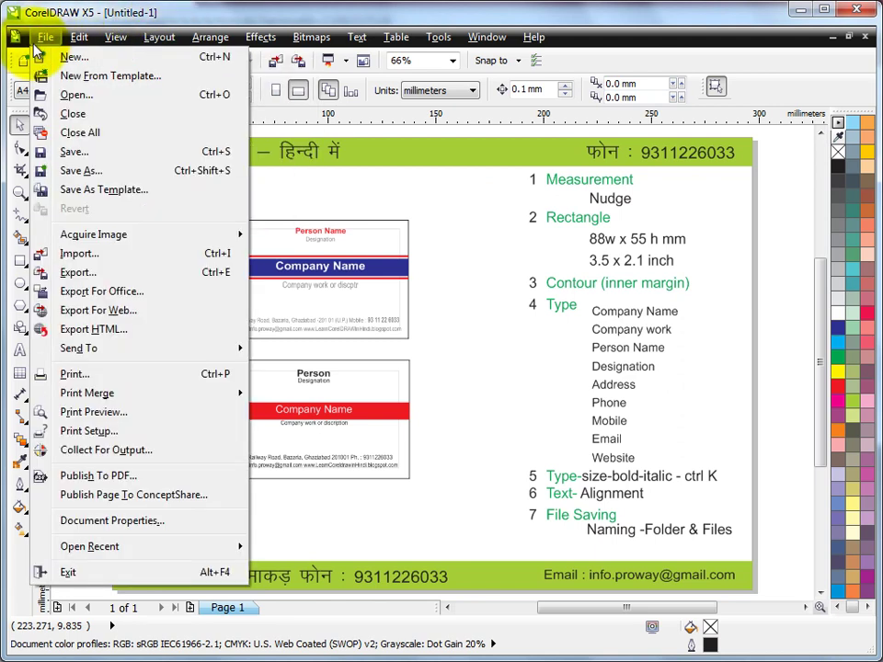
pyautogui.click(81, 154)
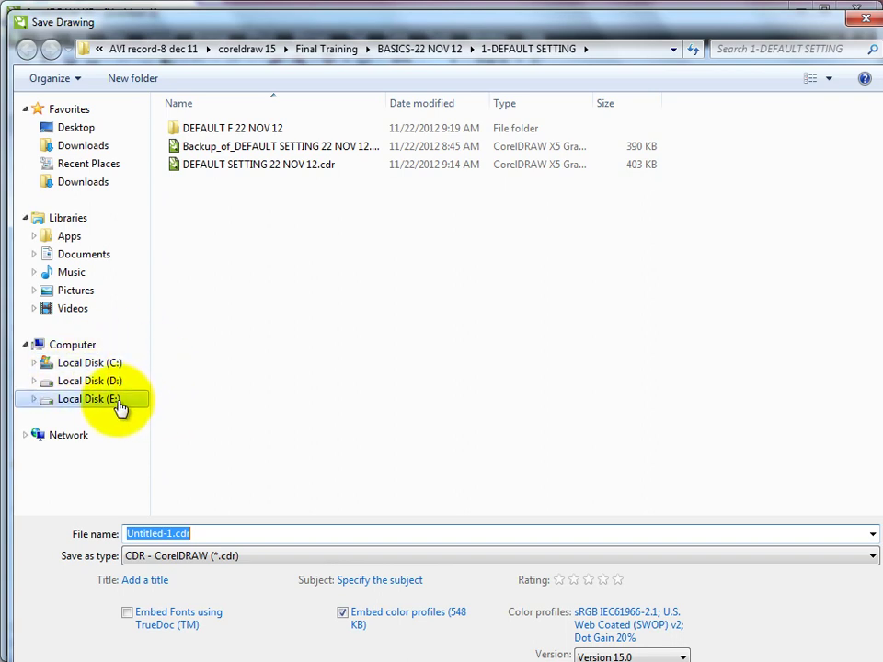
pyautogui.click(118, 403)
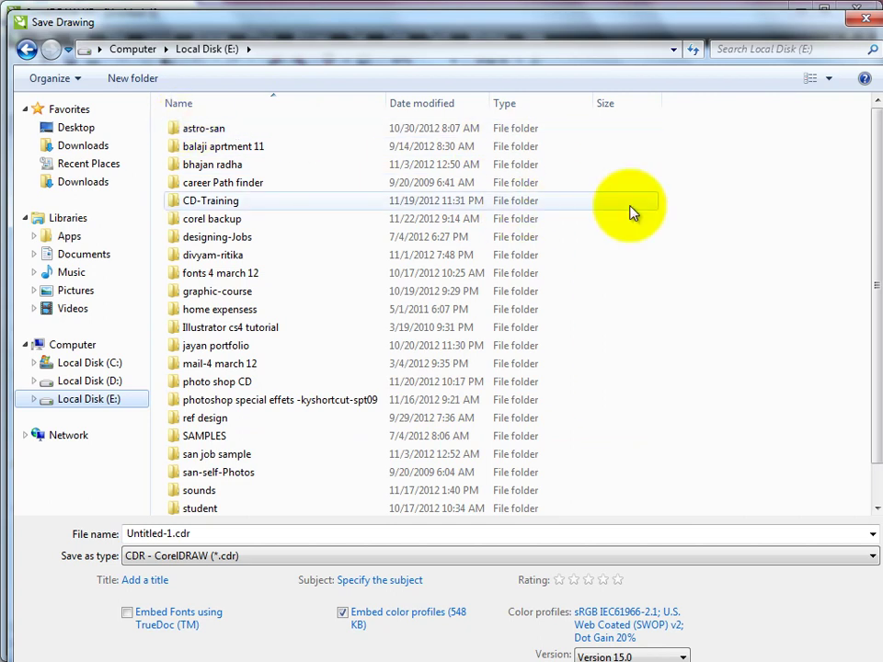
# Create a new folder named JOBS there and open it.
pyautogui.click(142, 81)
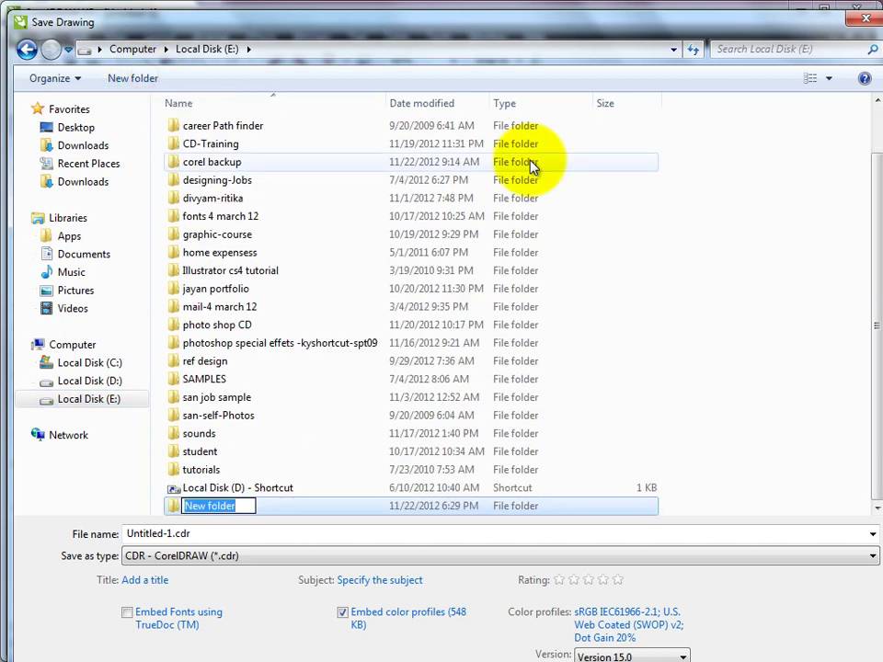
pyautogui.write('JOBS')
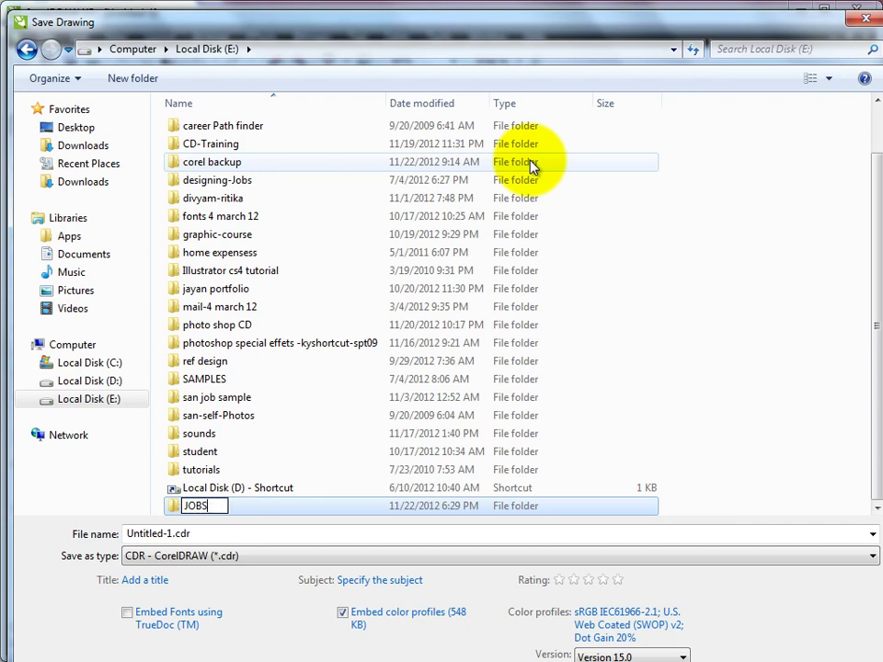
pyautogui.press('Return')
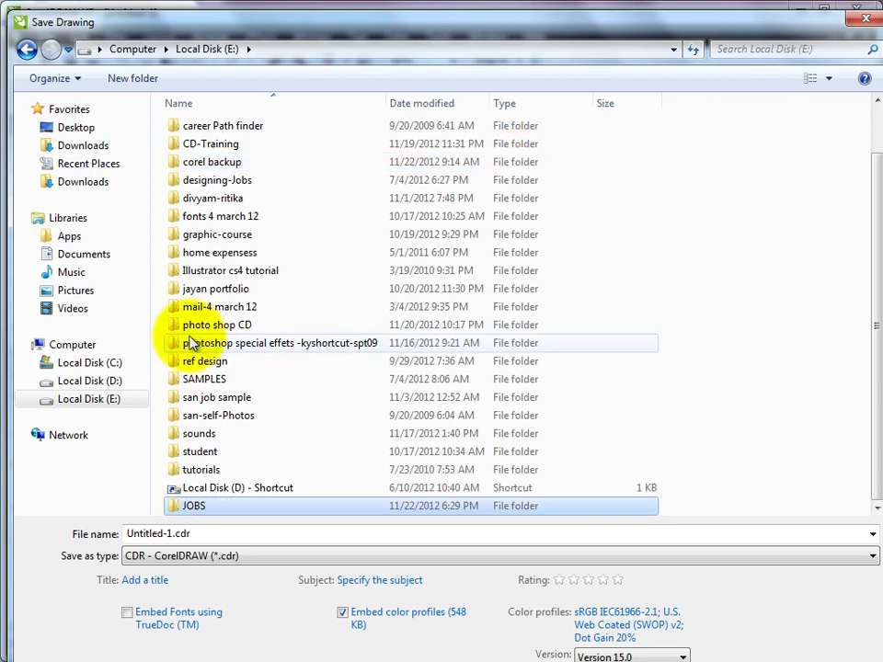
pyautogui.click(201, 509)
pyautogui.doubleClick(201, 509)
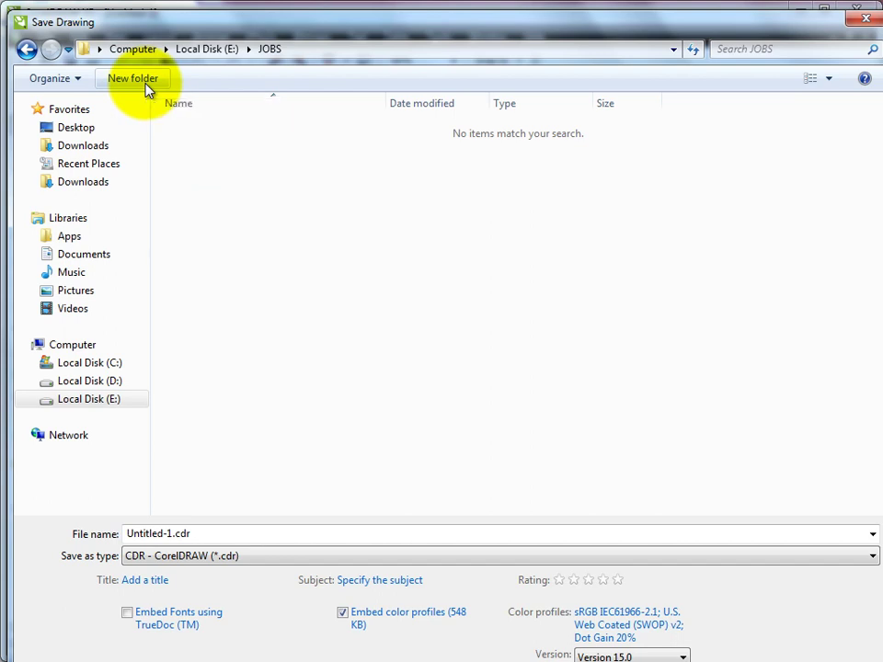
# Create and open a new 'rk jwl' folder inside JOBS, then enter vcard as the file name.
pyautogui.click(146, 85)
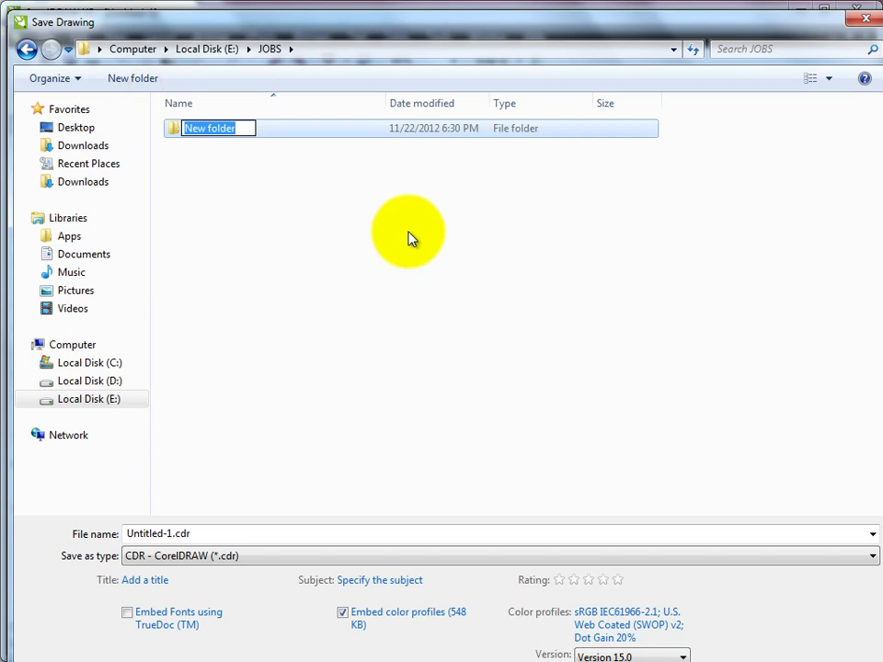
pyautogui.write('rk j')
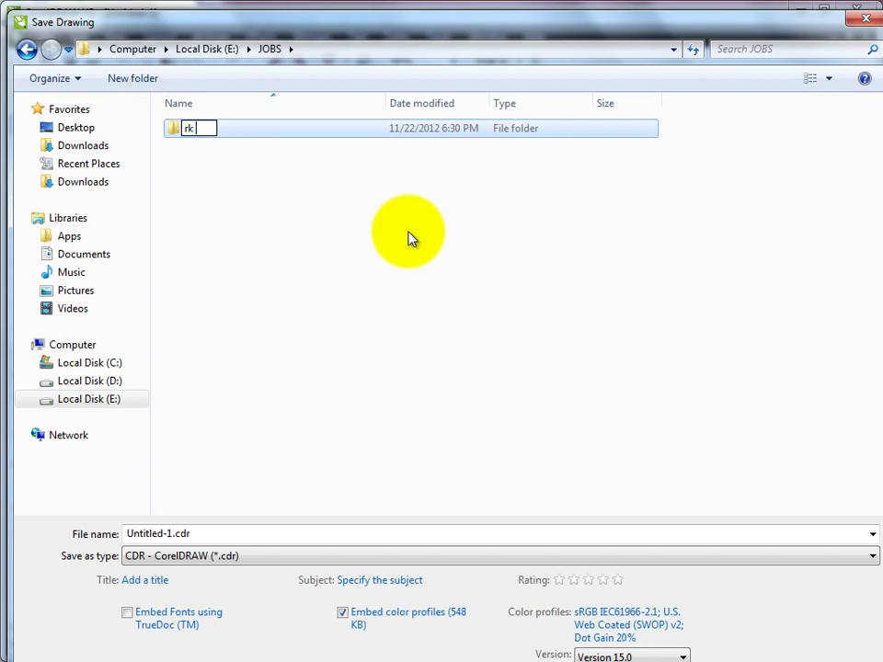
pyautogui.write('wl')
pyautogui.press('Return')
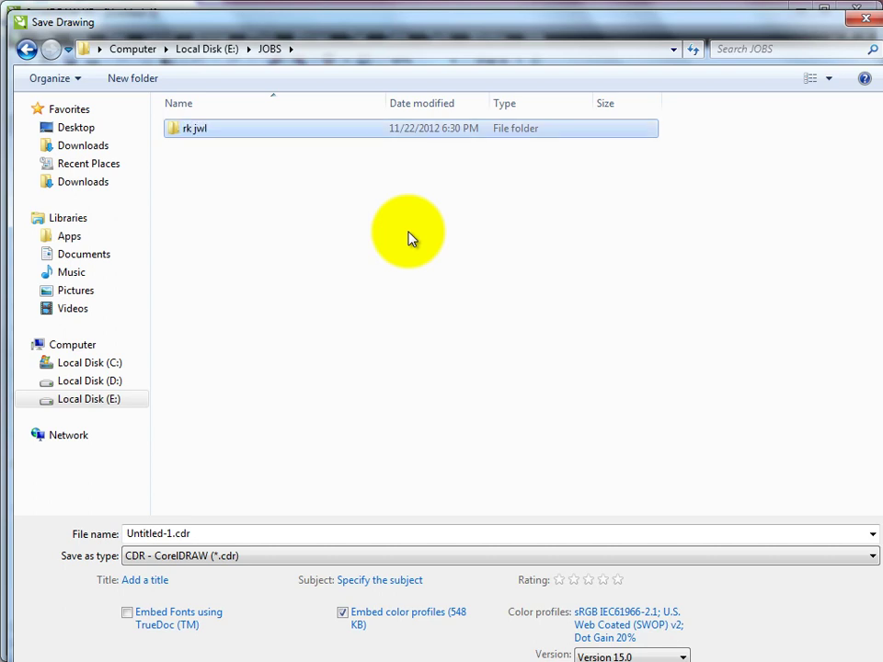
pyautogui.press('Return')
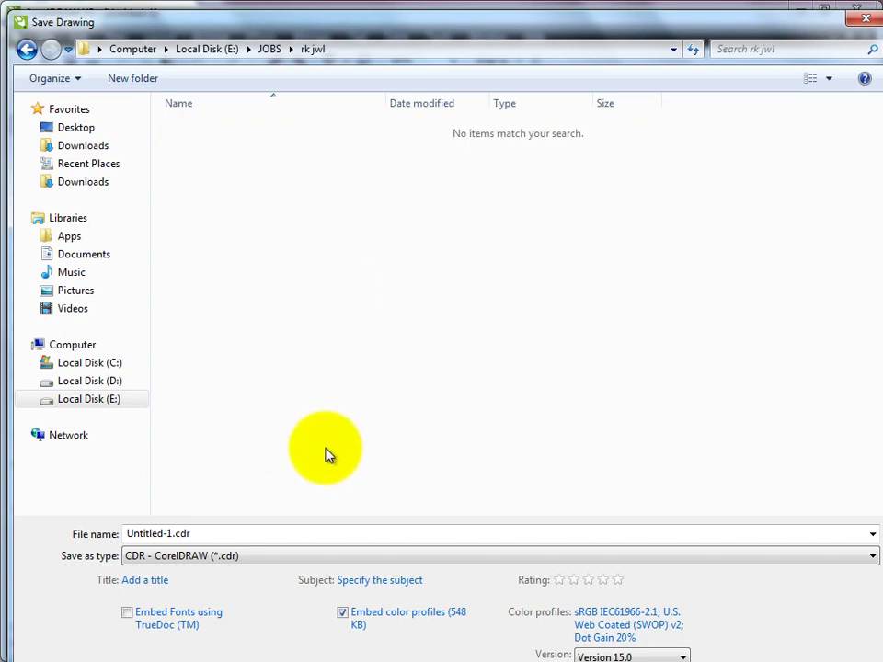
pyautogui.click(209, 535)
pyautogui.write('vcard')
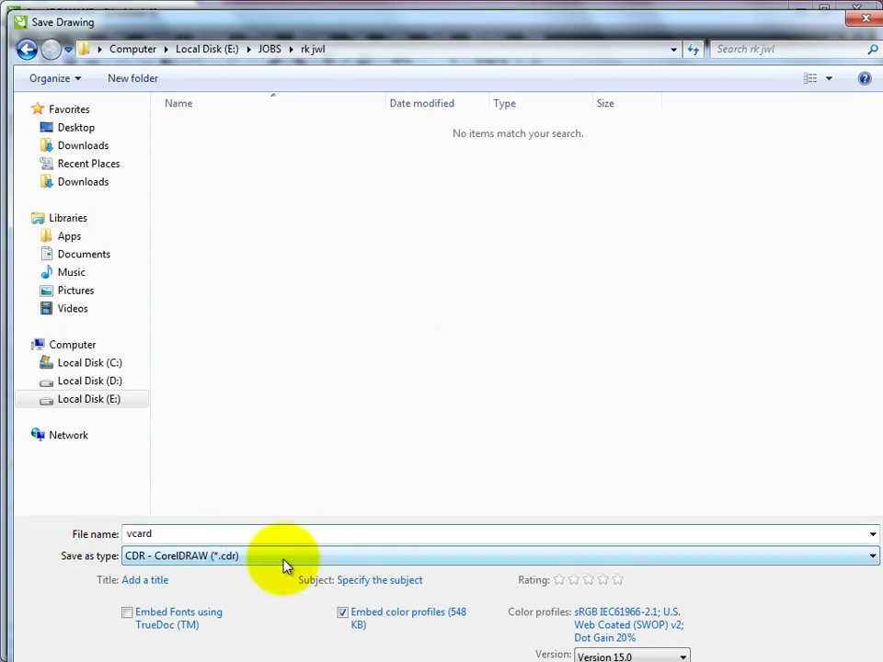
pyautogui.write('-')
# Remove the stray hyphen and save the drawing as vcard.cdr in Version 15.0 format.
pyautogui.press('BackSpace')
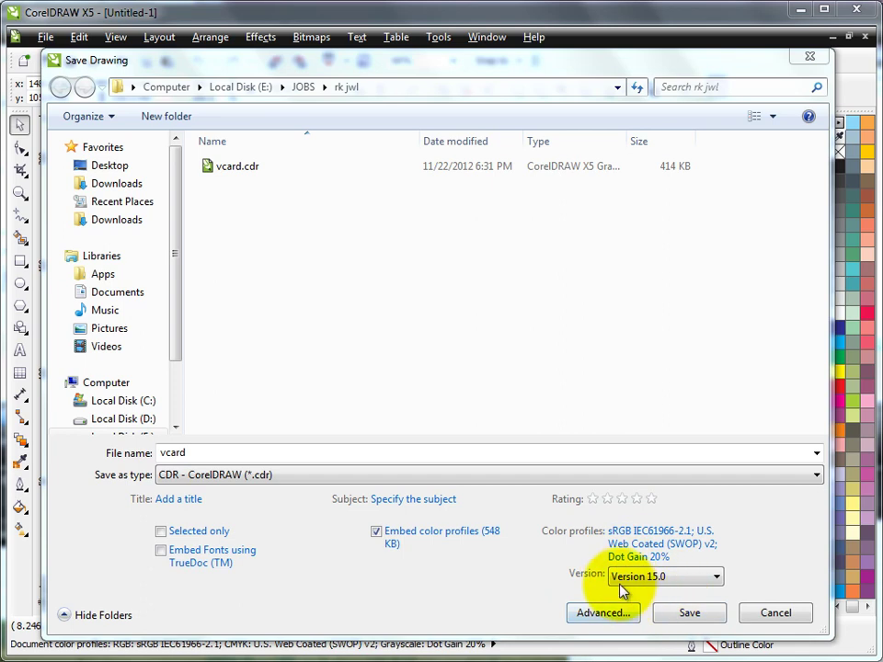
pyautogui.click(717, 577)
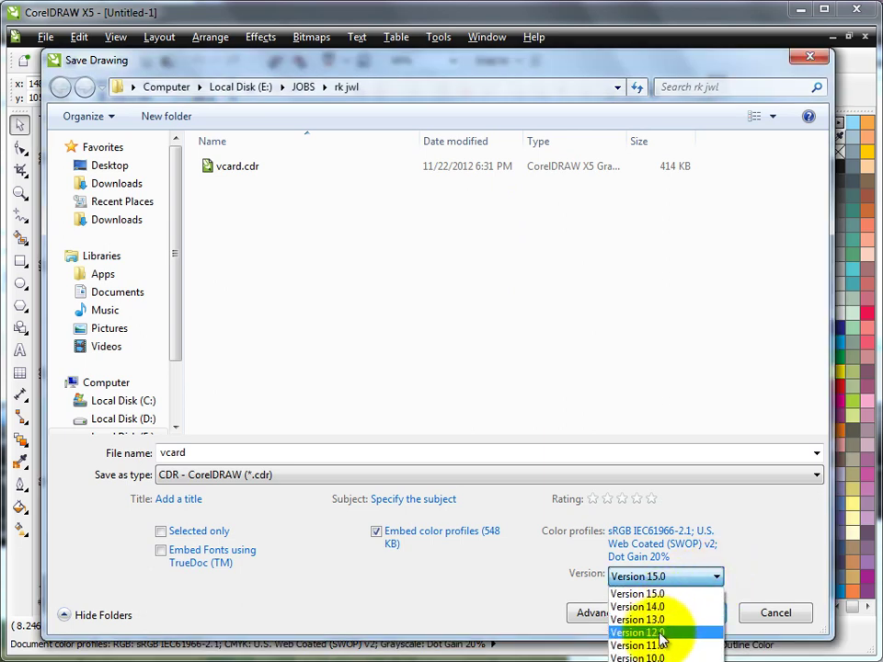
pyautogui.click(743, 558)
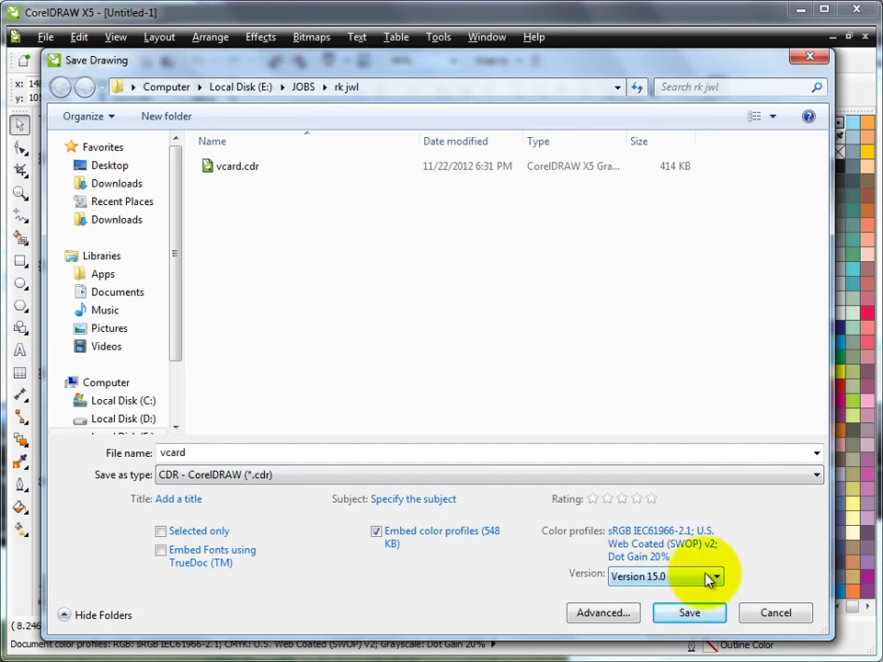
pyautogui.click(720, 597)
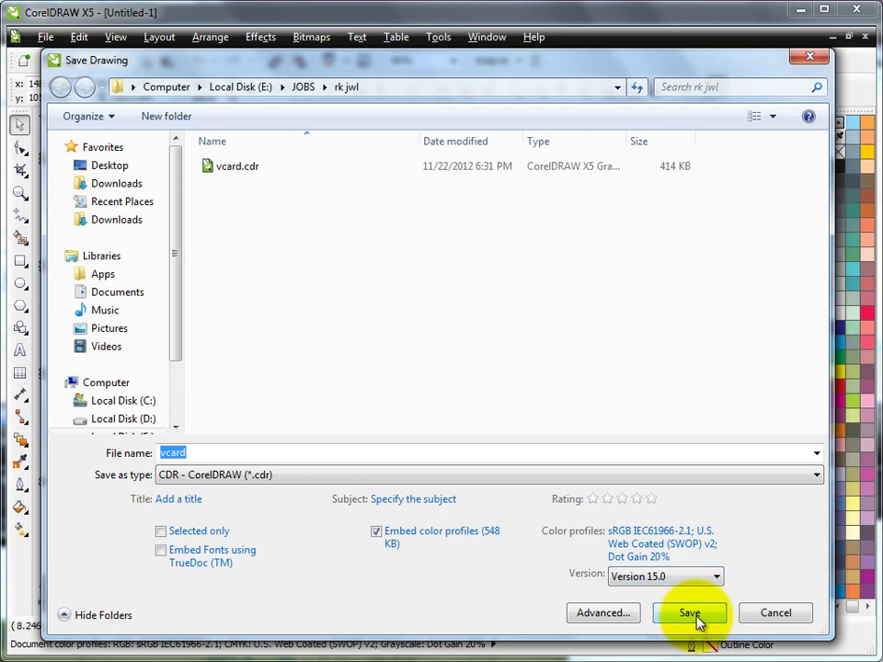
pyautogui.click(691, 614)
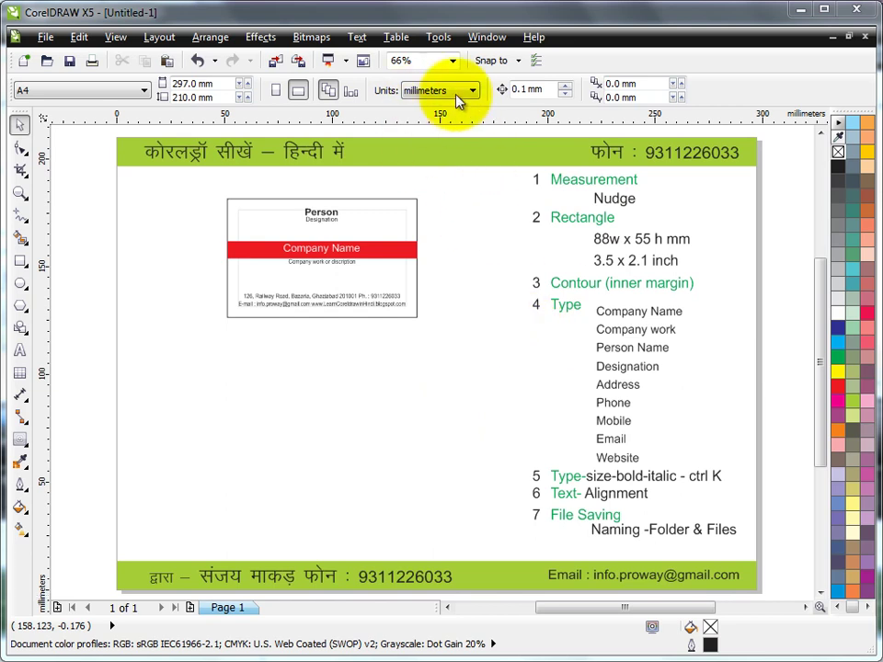
# Draw a rectangle below the red sample card and size it to 88 × 55 mm.
pyautogui.click(22, 263)
pyautogui.moveTo(219, 360); pyautogui.dragTo(442, 479)
pyautogui.moveTo(158, 83); pyautogui.dragTo(90, 96)
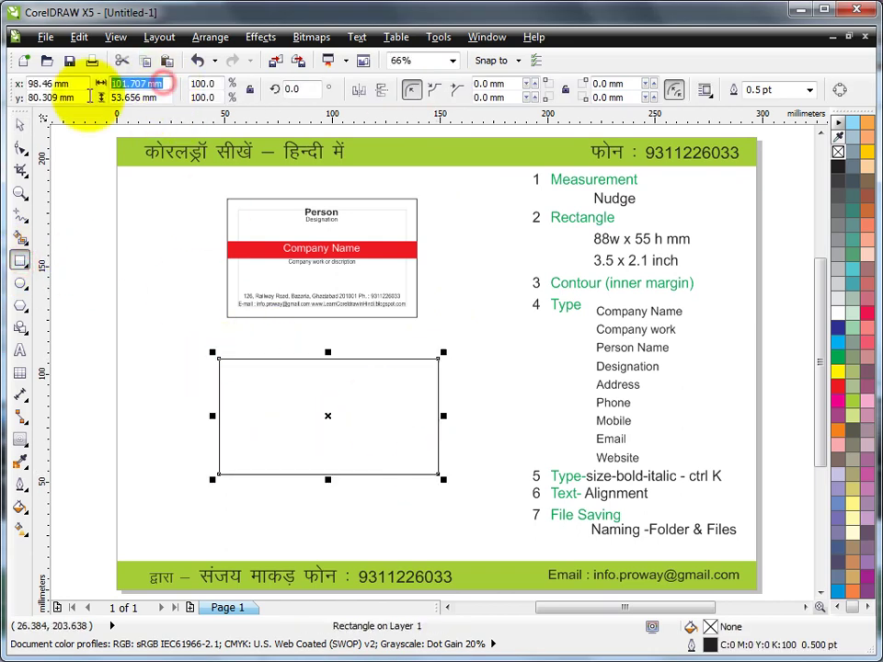
pyautogui.write('88')
pyautogui.press('Tab')
pyautogui.write('5')
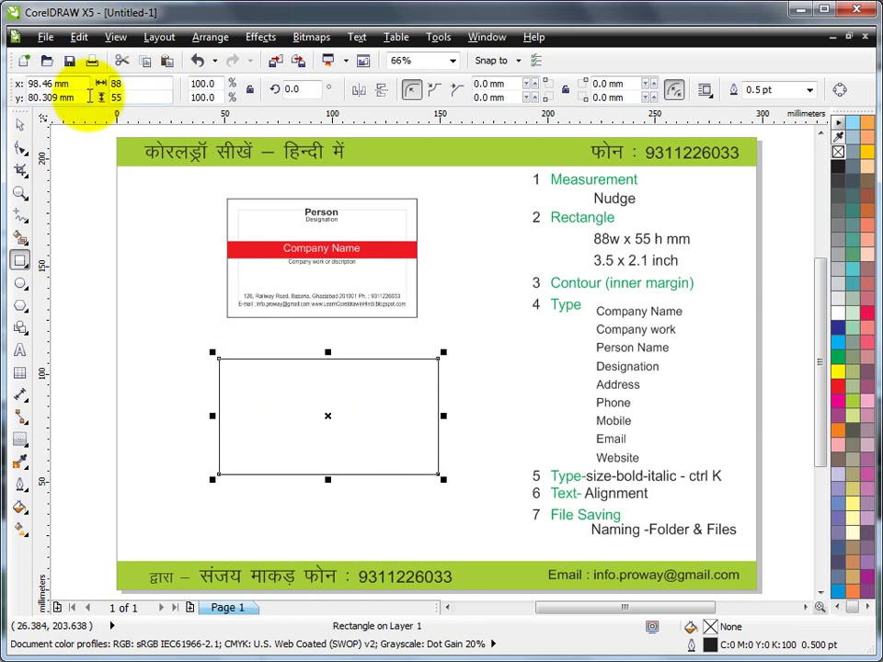
pyautogui.write('5')
pyautogui.press('Return')
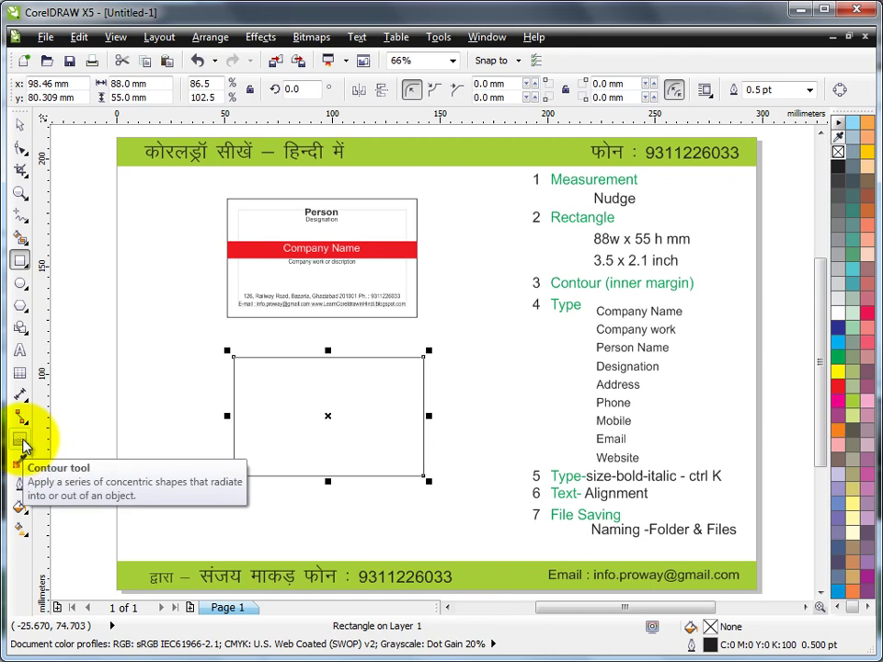
# Add a 5 mm inside contour to the rectangle and break the contour group apart.
pyautogui.click(22, 445)
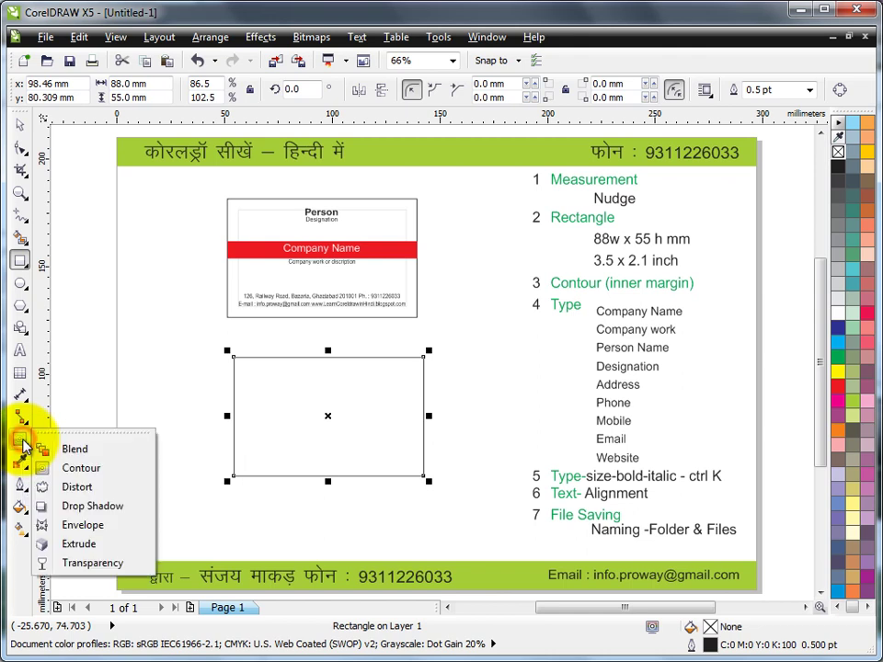
pyautogui.click(92, 469)
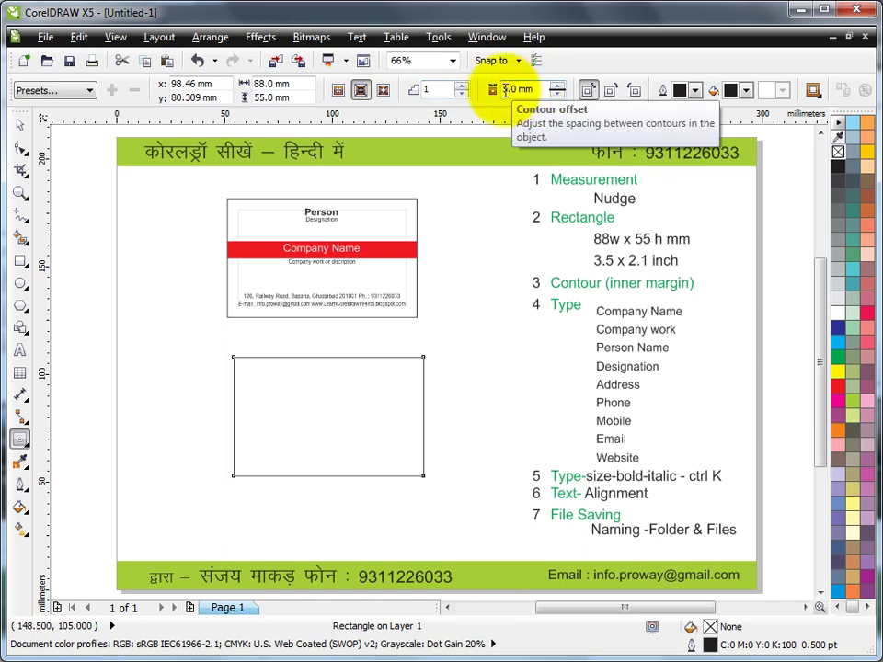
pyautogui.click(361, 92)
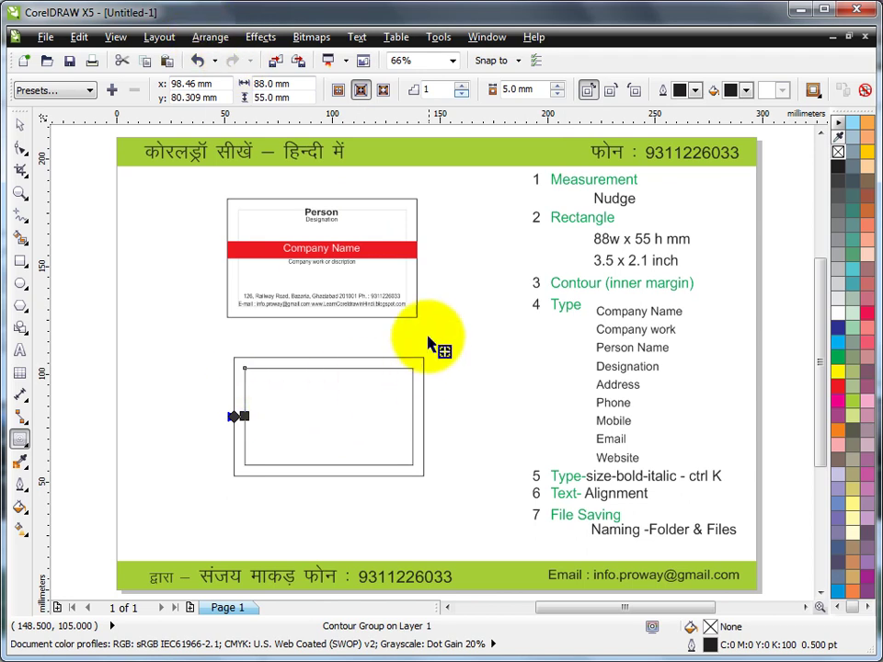
pyautogui.click(210, 37)
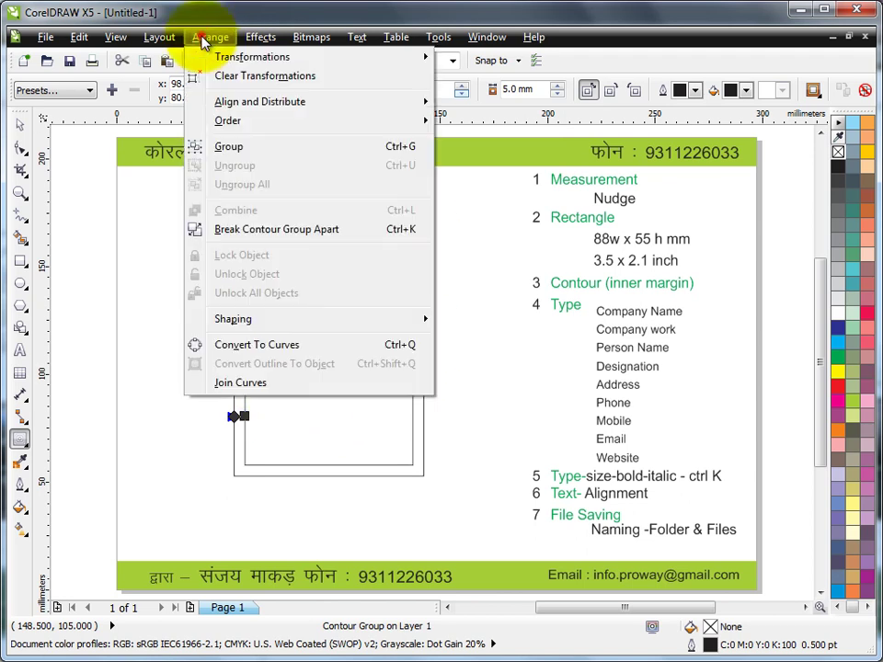
pyautogui.click(258, 233)
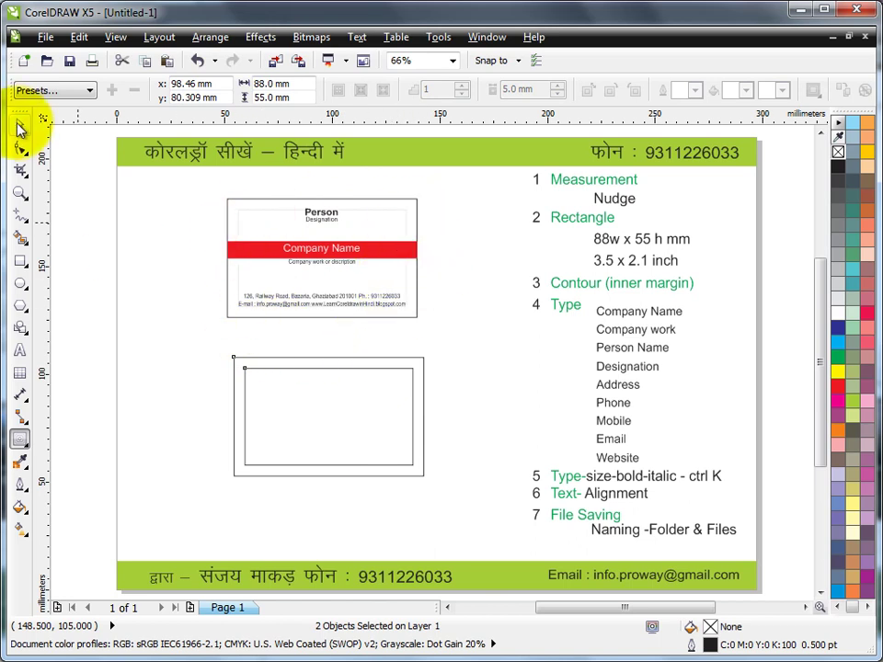
# Give the inner 78 × 45 mm rectangle a 10% grey outline.
pyautogui.click(20, 124)
pyautogui.click(157, 329)
pyautogui.click(266, 368)
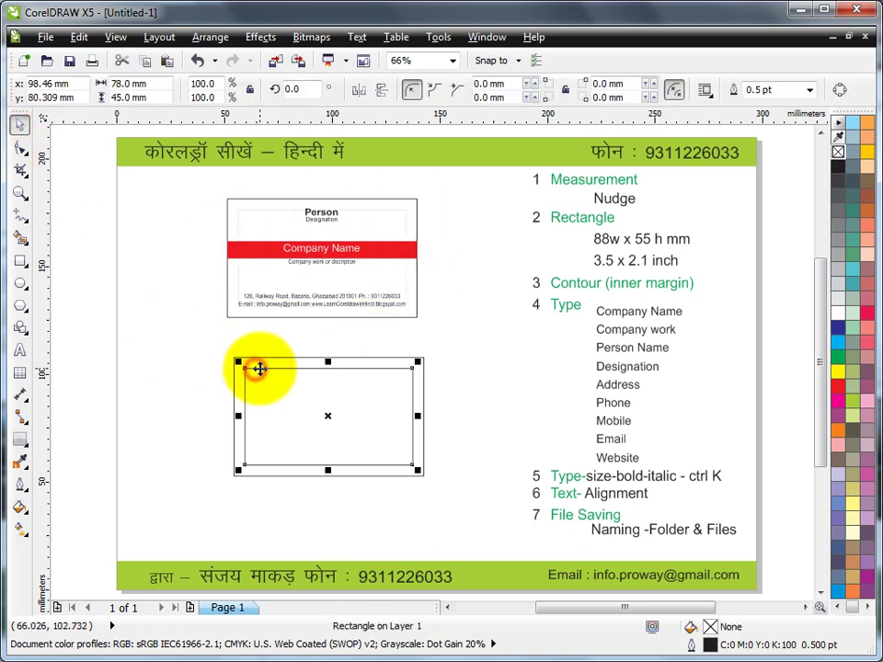
pyautogui.rightClick(838, 297)
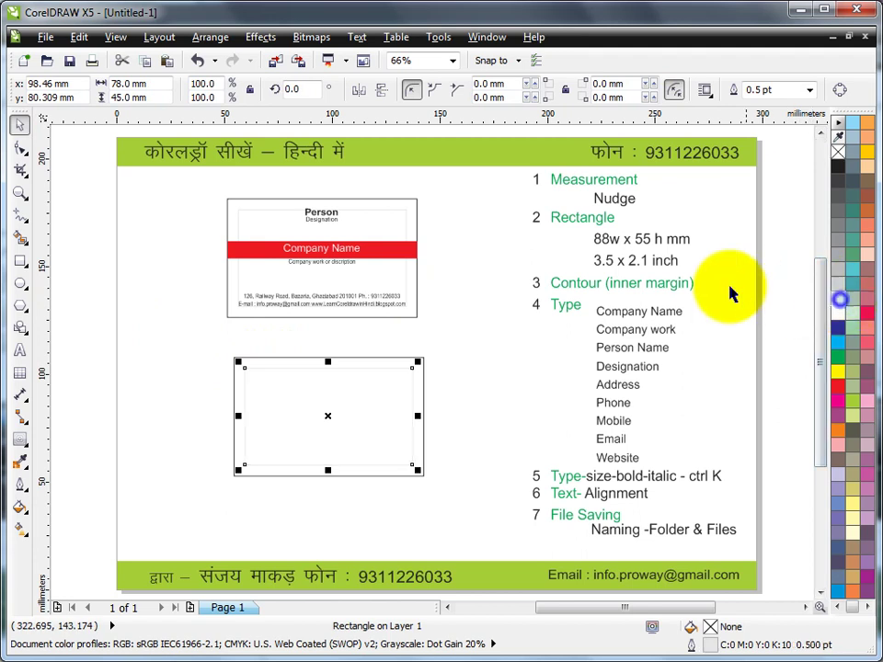
pyautogui.click(476, 339)
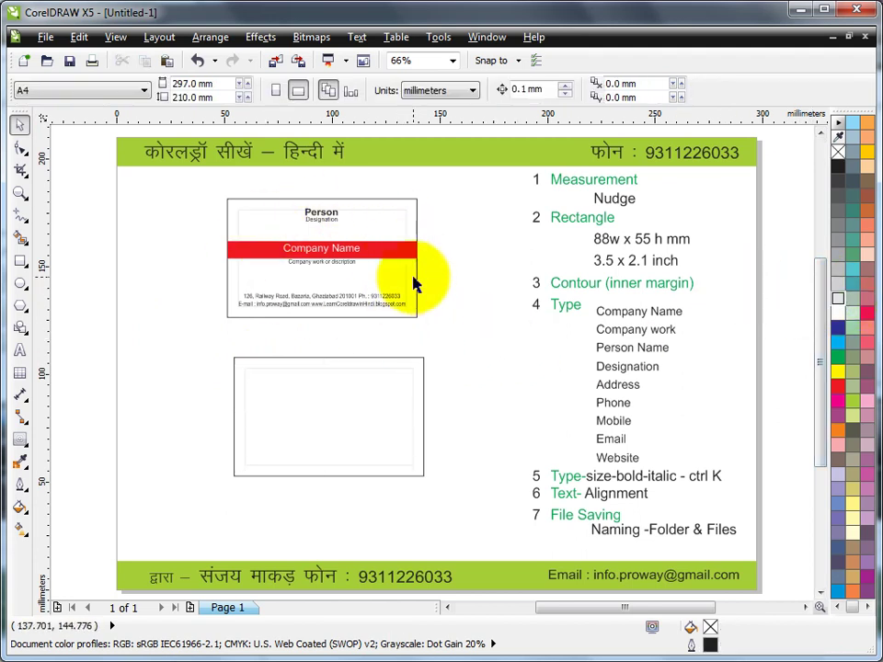
# Start an artistic text object inside the new card with a 7 pt Arial font size.
pyautogui.click(19, 350)
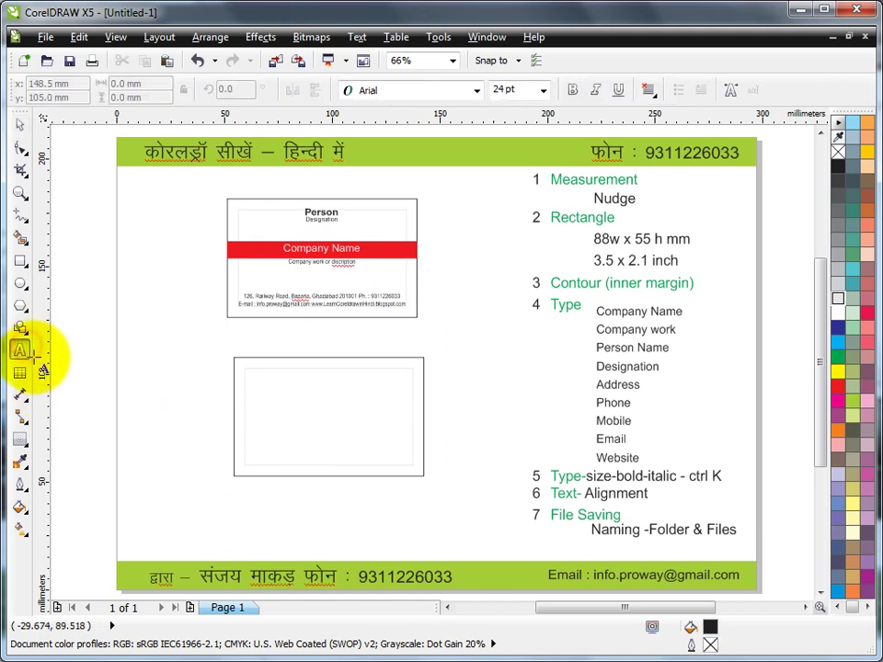
pyautogui.click(275, 386)
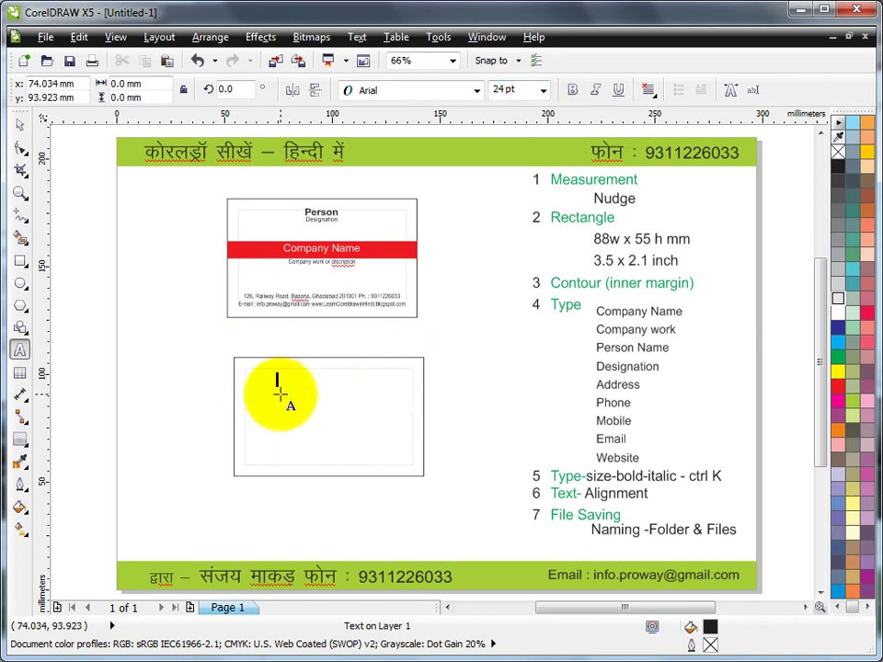
pyautogui.click(544, 91)
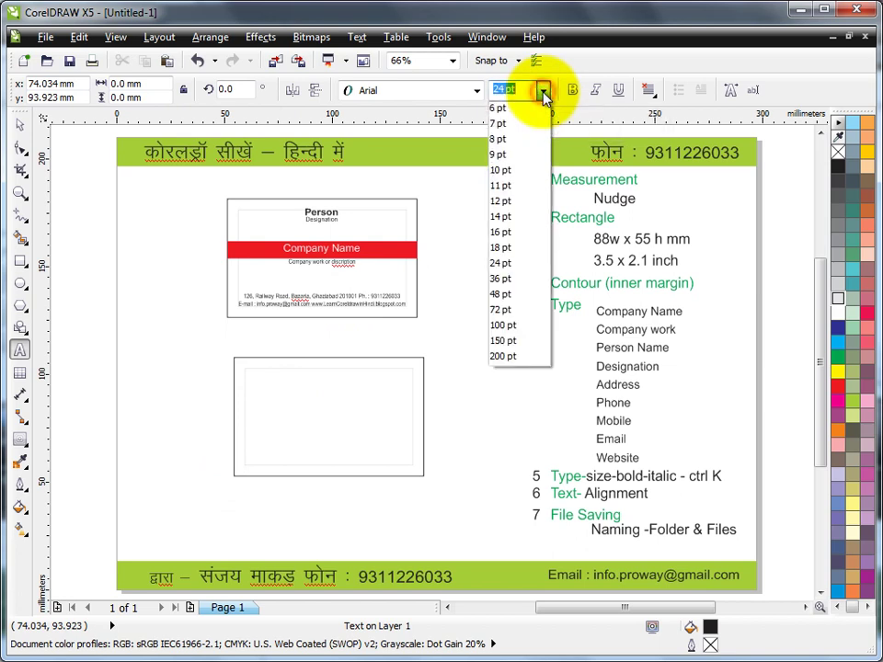
pyautogui.click(511, 129)
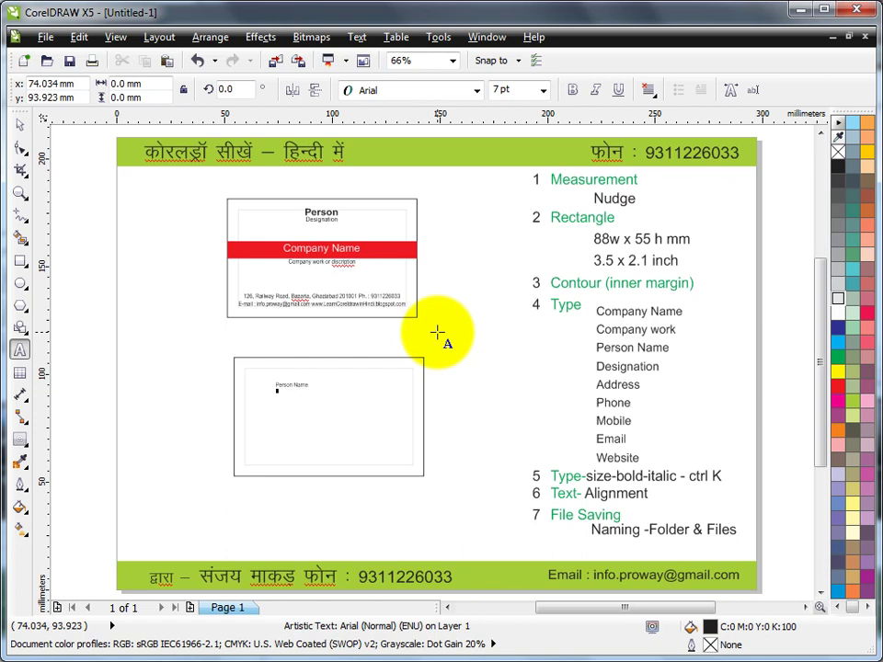
# Select the Person Name text on the lower card and zoom in closely on it.
pyautogui.click(303, 387)
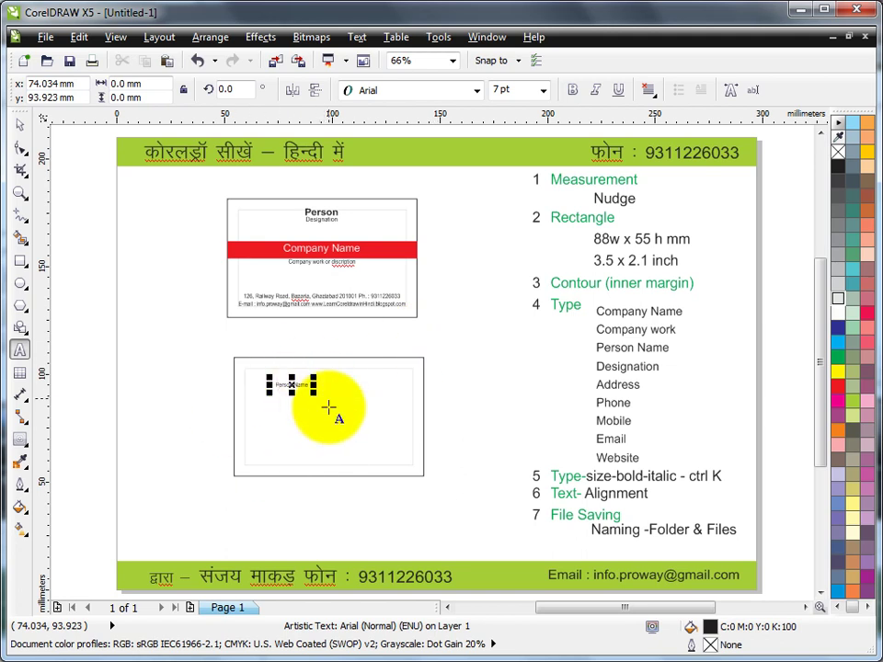
pyautogui.click(20, 195)
pyautogui.moveTo(253, 359); pyautogui.dragTo(361, 436)
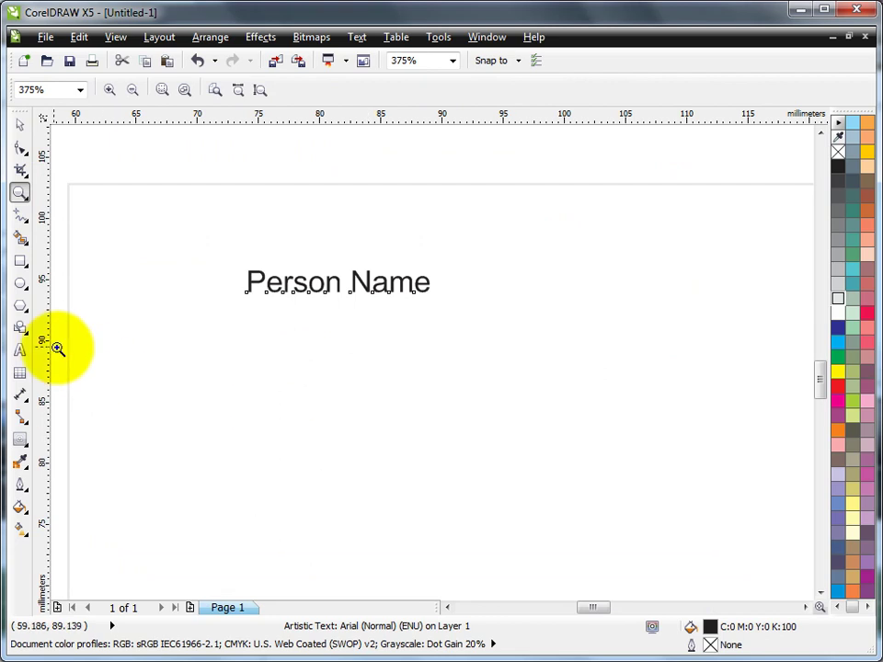
# Below Person Name, add lines for Designation, Company Name, the company work description, and the address.
pyautogui.click(20, 351)
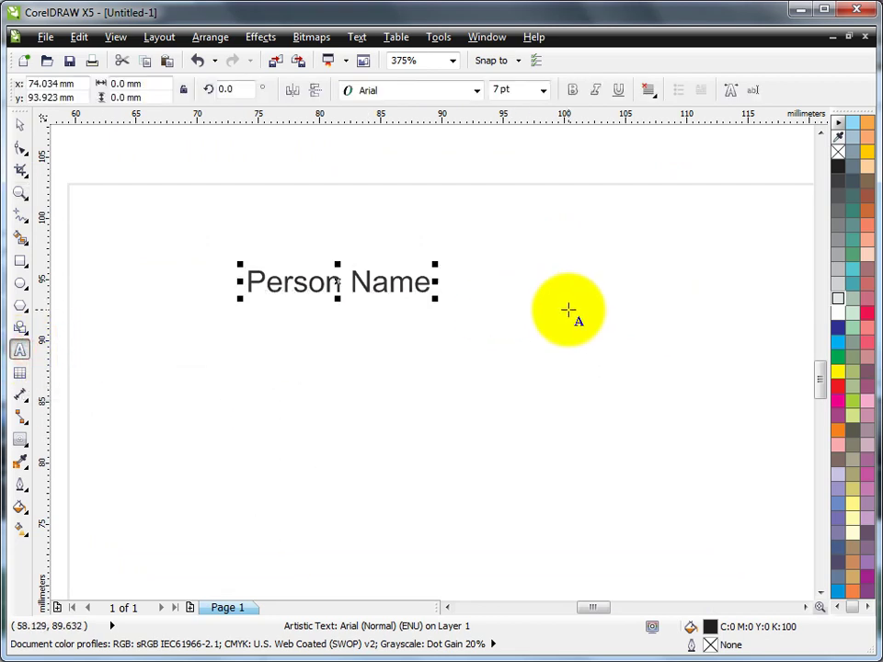
pyautogui.press('Escape')
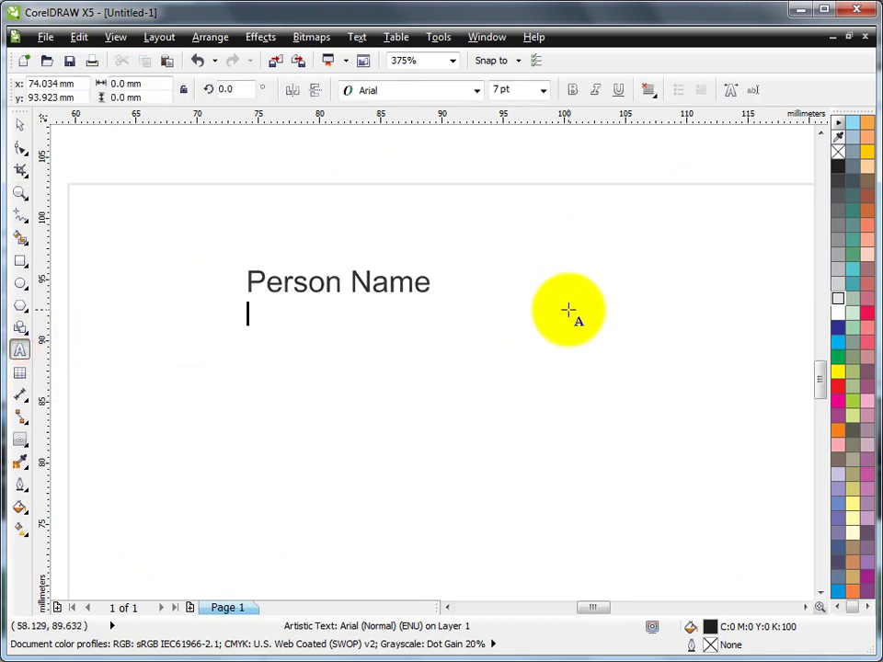
pyautogui.press('Return')
pyautogui.write('Del')
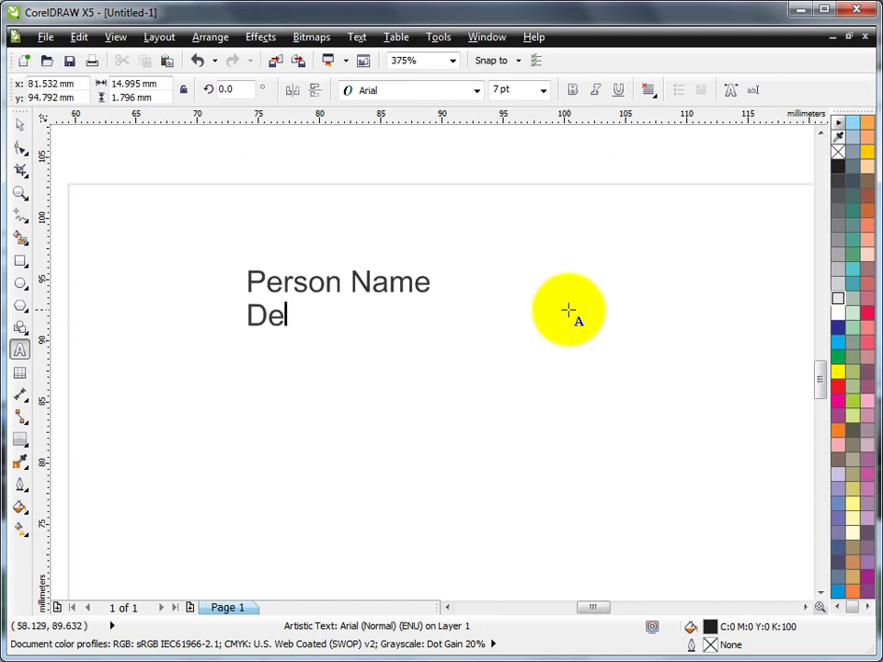
pyautogui.write('ignation')
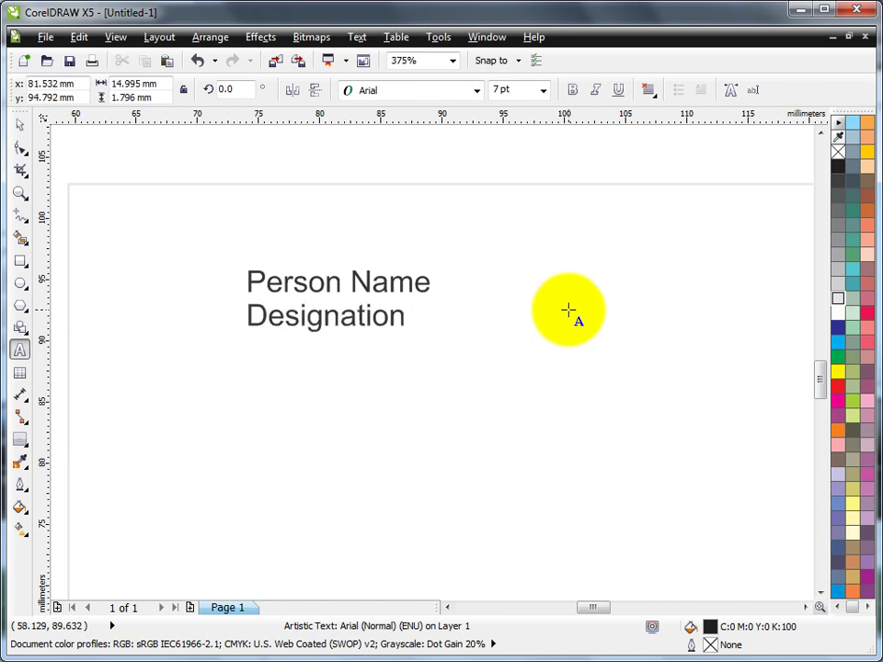
pyautogui.press('Return')
pyautogui.write('Company N')
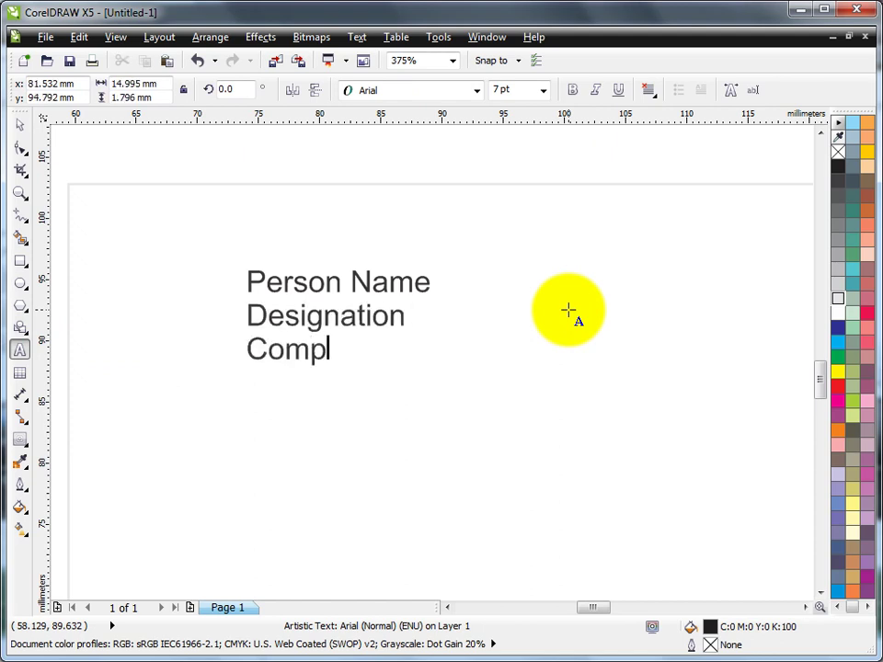
pyautogui.write('ame ')
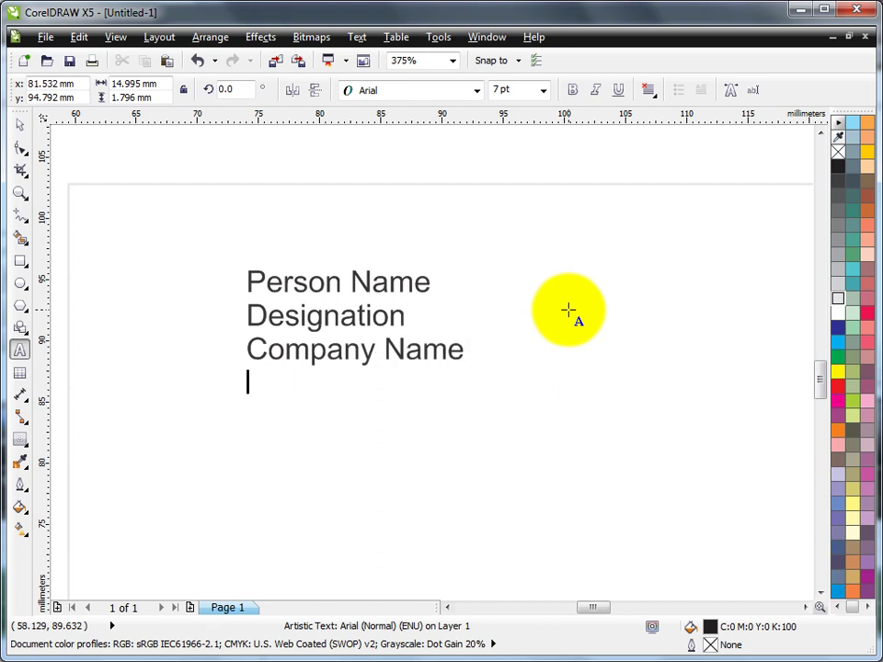
pyautogui.write('Company')
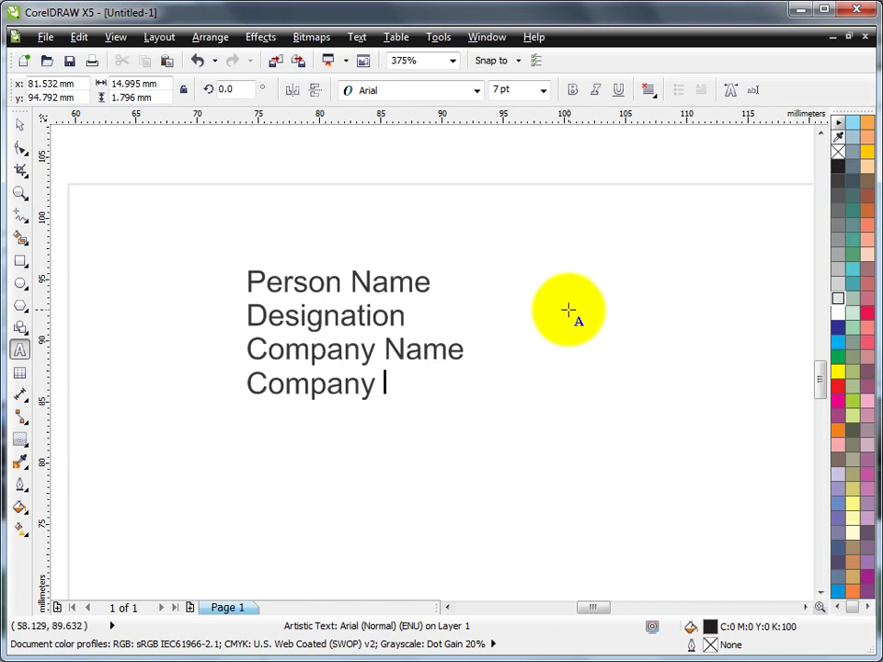
pyautogui.write(' Work')
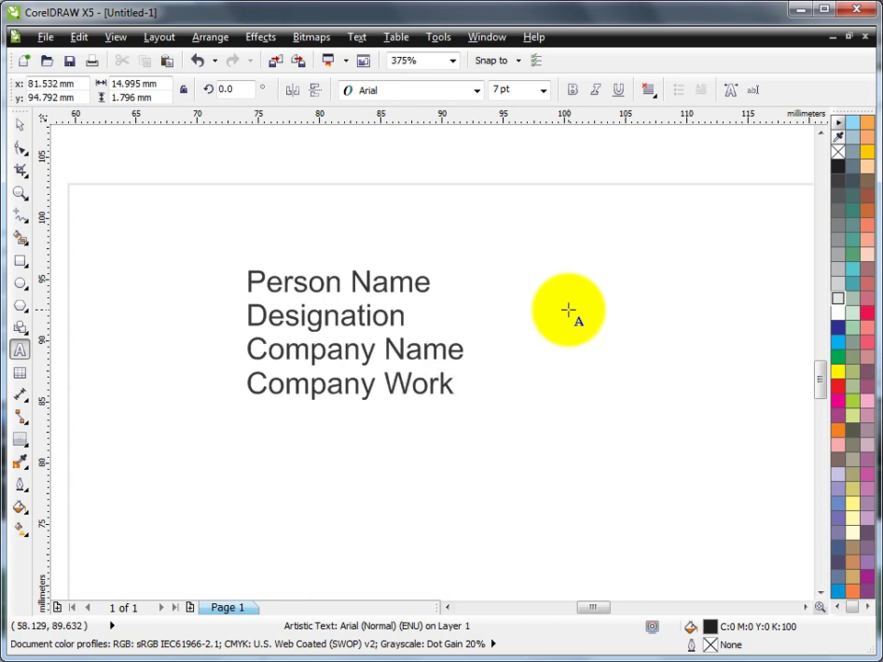
pyautogui.write(' or discri')
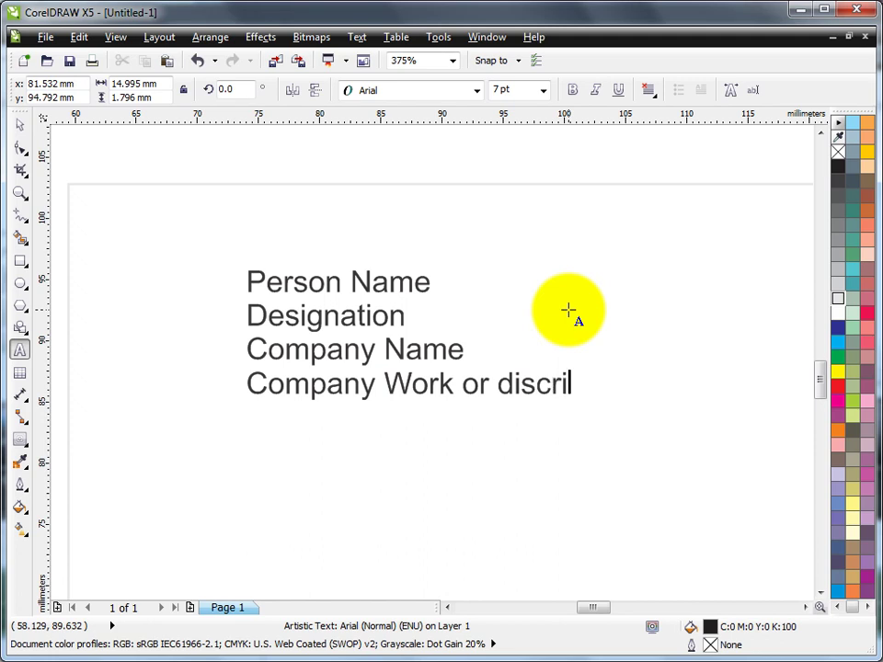
pyautogui.write('ption')
pyautogui.press('Return')
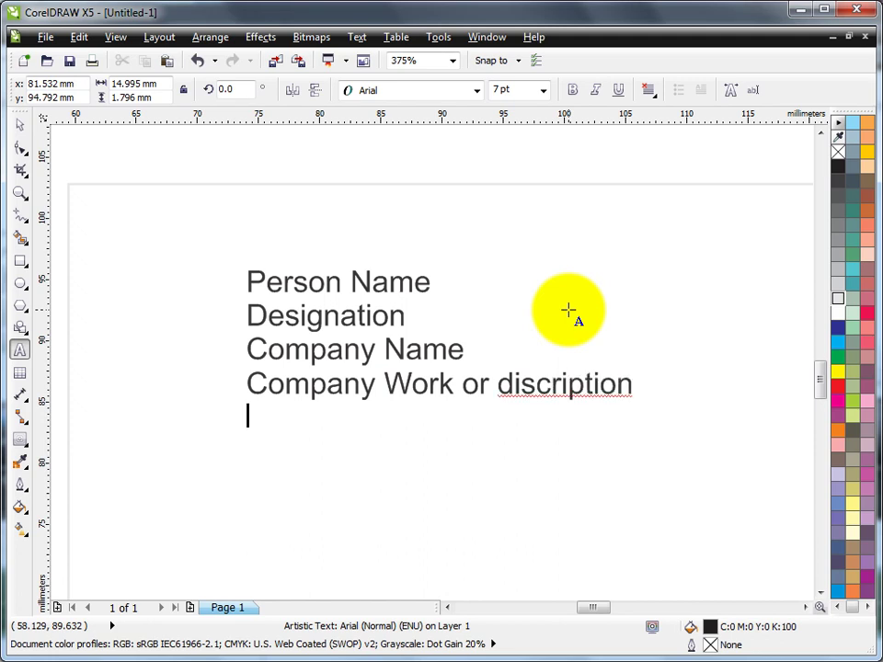
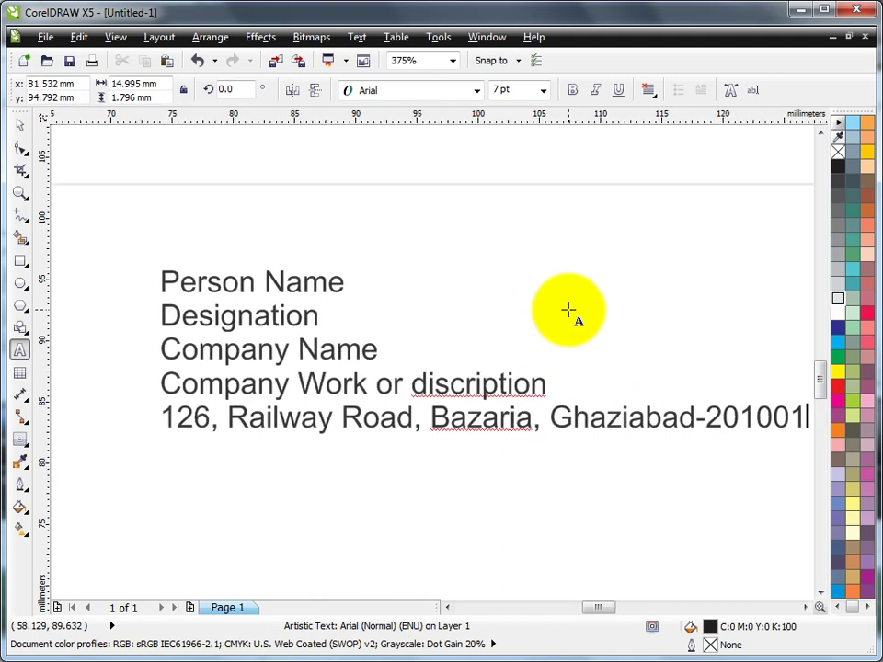
pyautogui.write('Ph. : ')
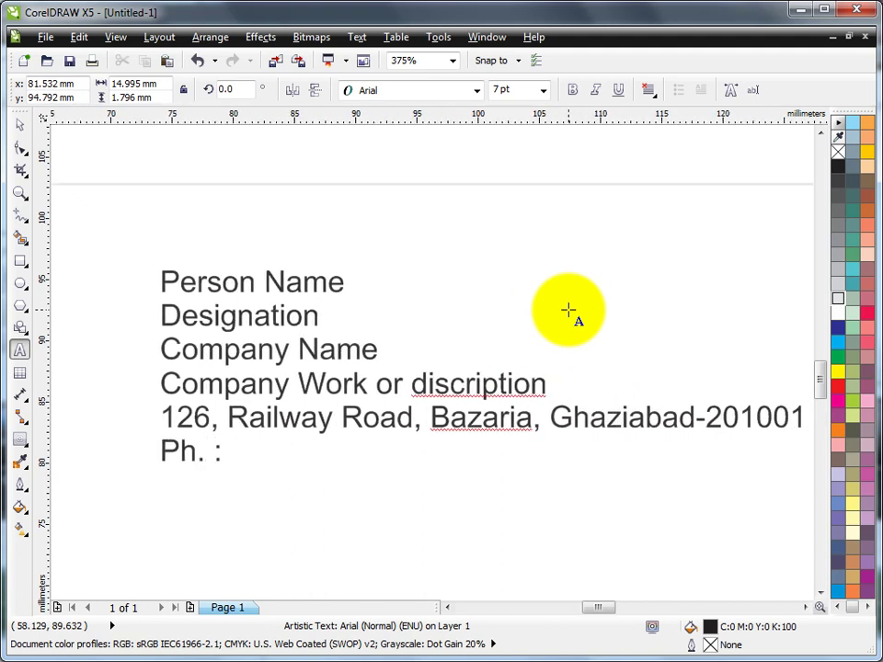
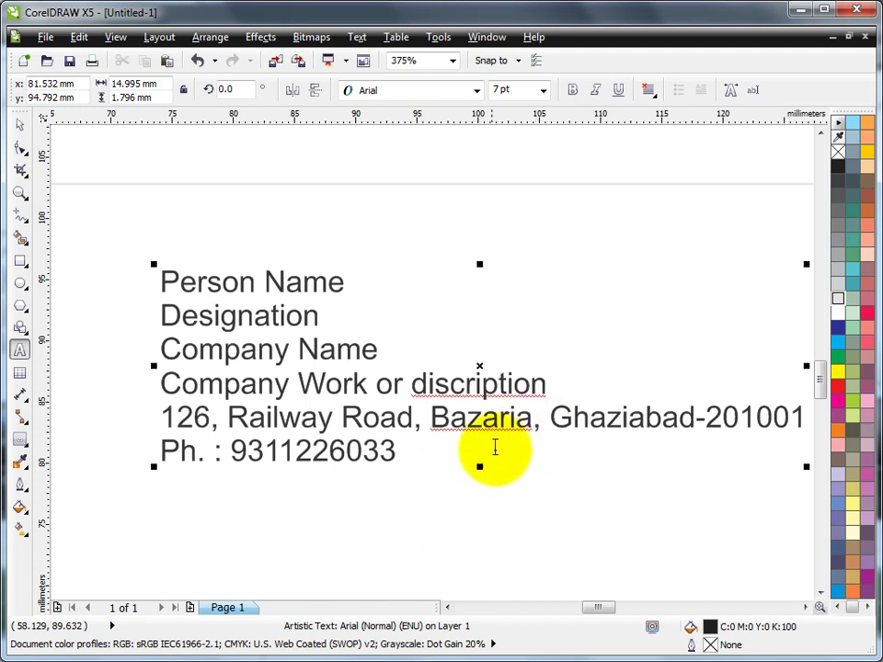
pyautogui.write('E-mail')
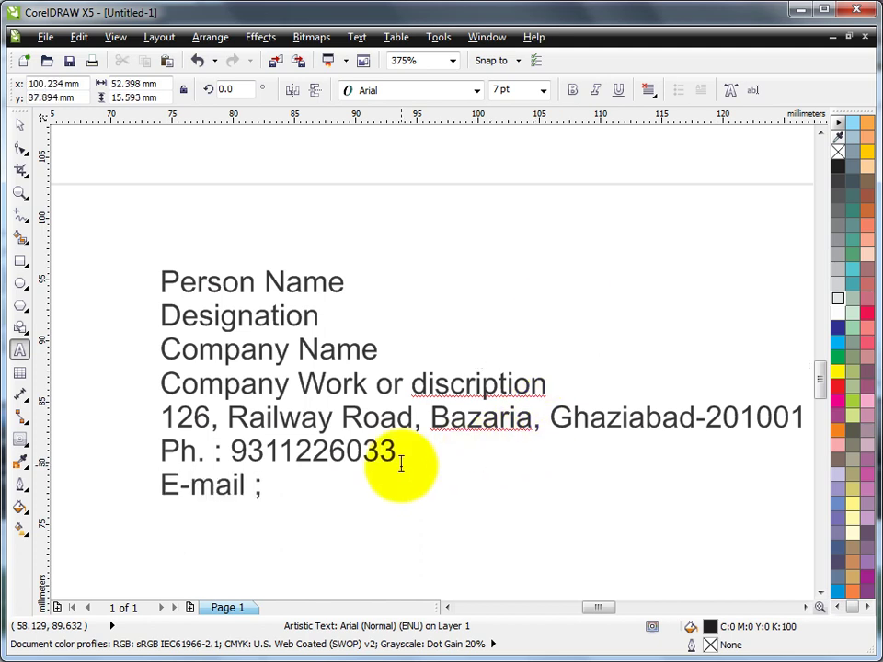
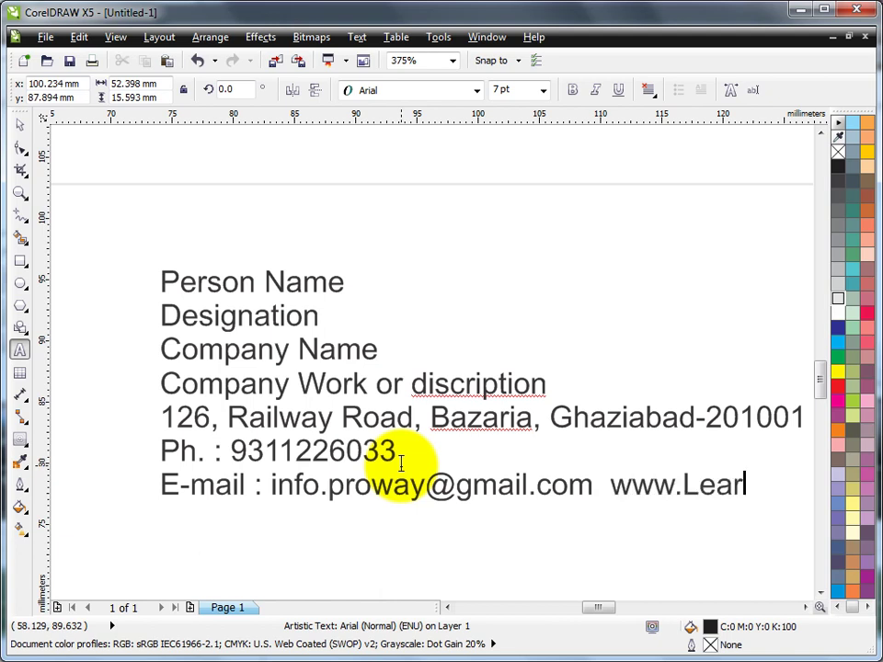
pyautogui.write('nCorel')
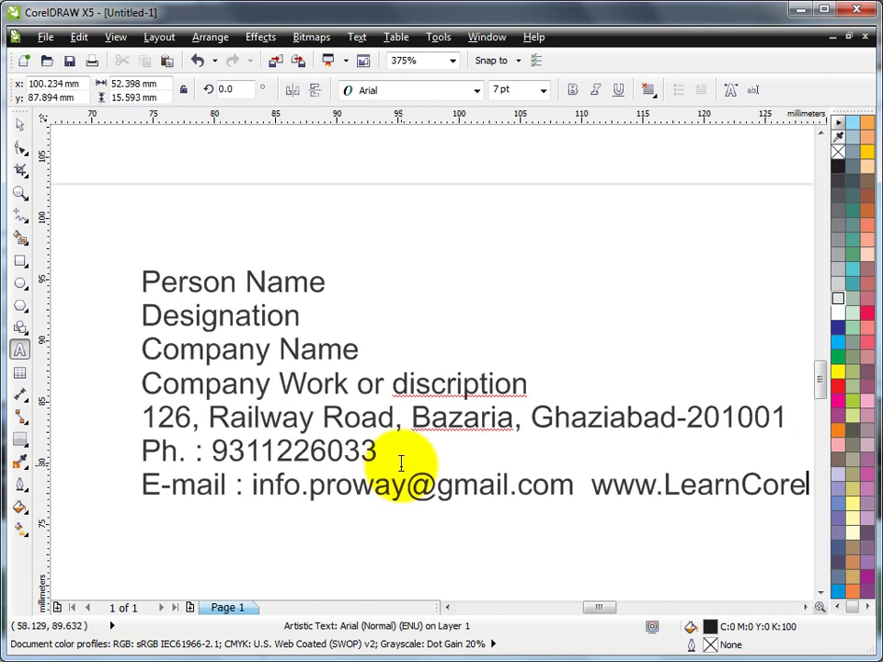
pyautogui.write('Drawin')
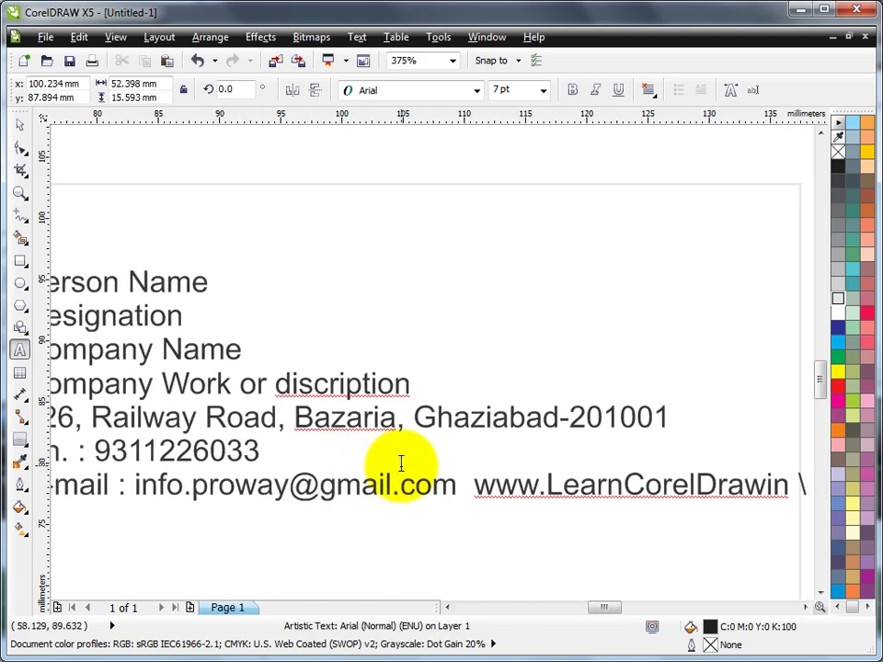
pyautogui.write('Hindi.blog')
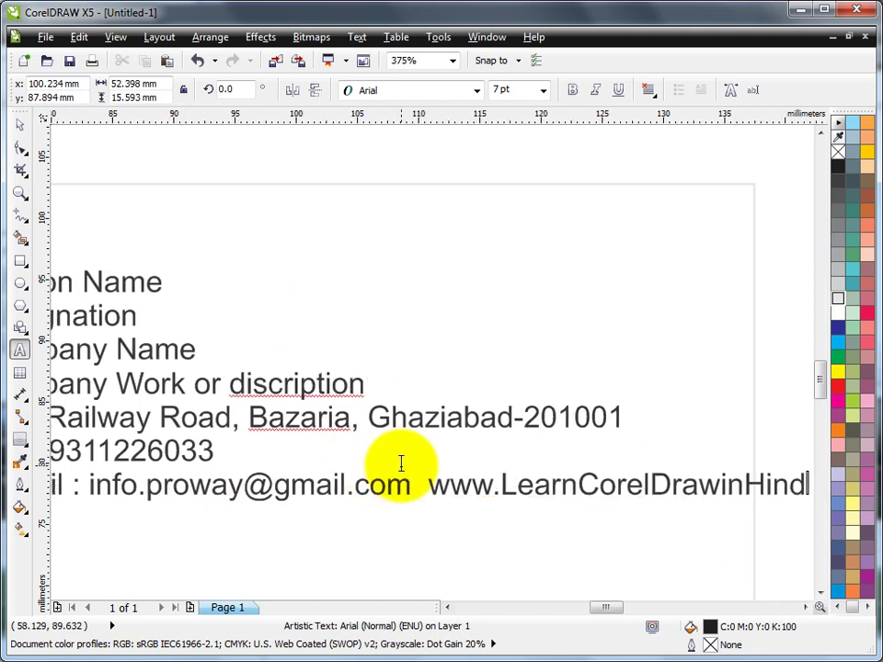
pyautogui.write('spot.com')
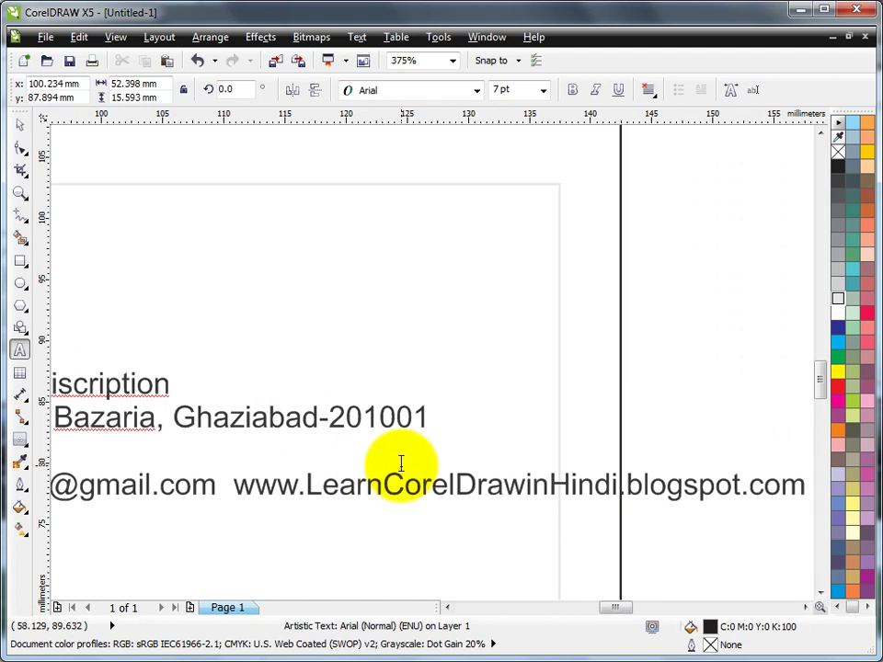
pyautogui.press('Escape')
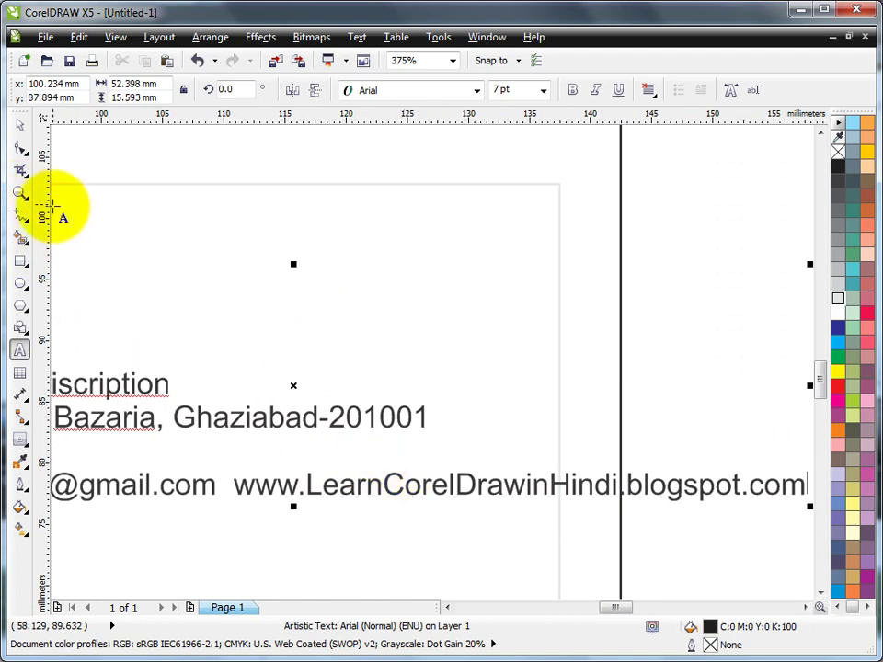
pyautogui.click(20, 193)
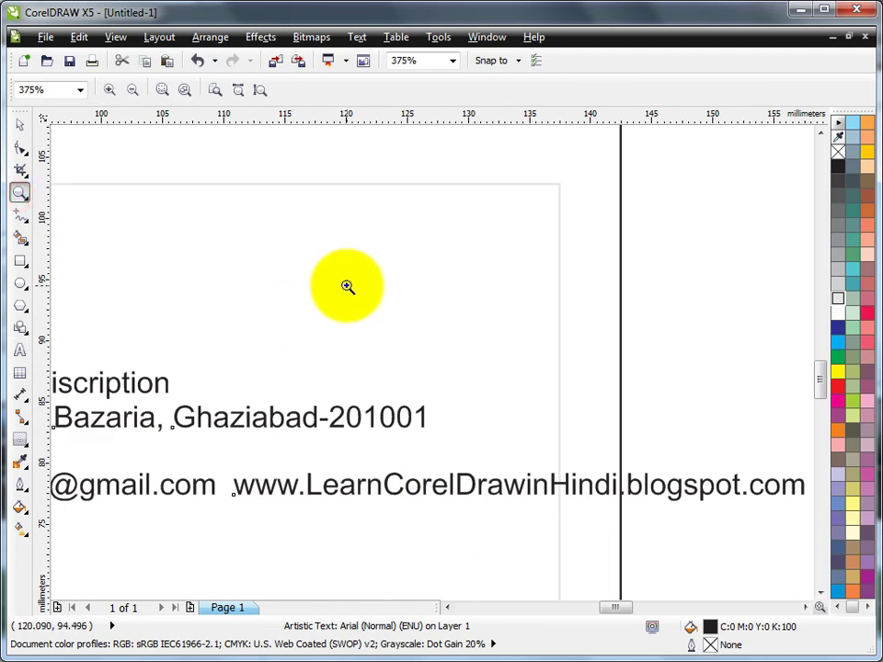
# Duplicate the seven-line contact text block and move the copy above the card.
pyautogui.hotkey('shift', 'F4')
pyautogui.moveTo(210, 348); pyautogui.dragTo(479, 492)
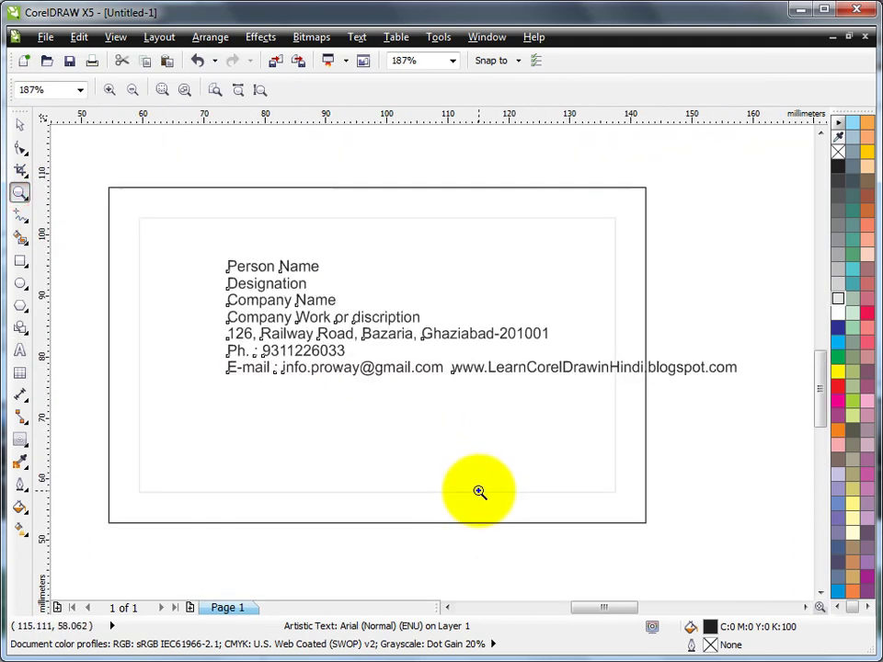
pyautogui.click(19, 125)
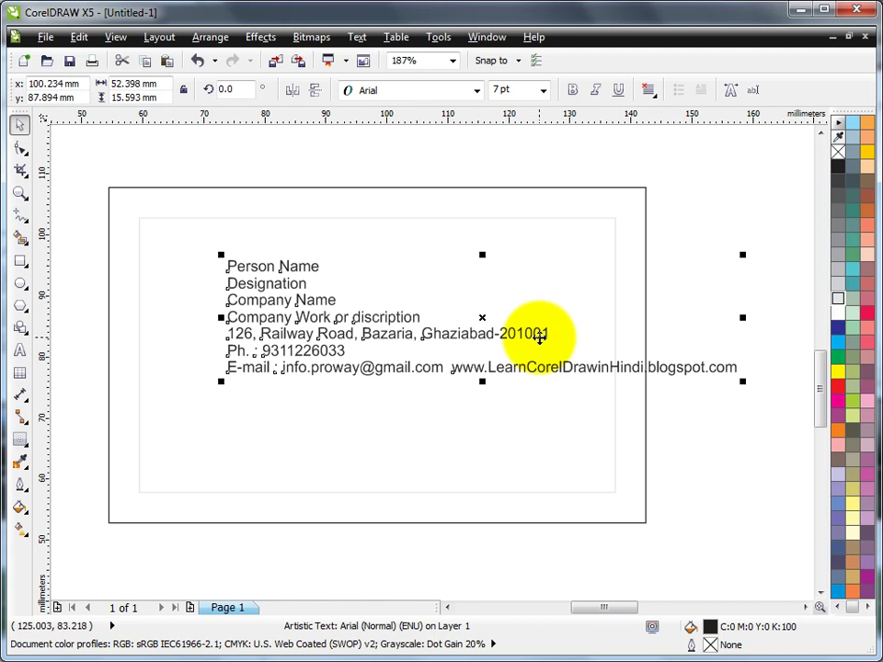
pyautogui.press('KP_Add')
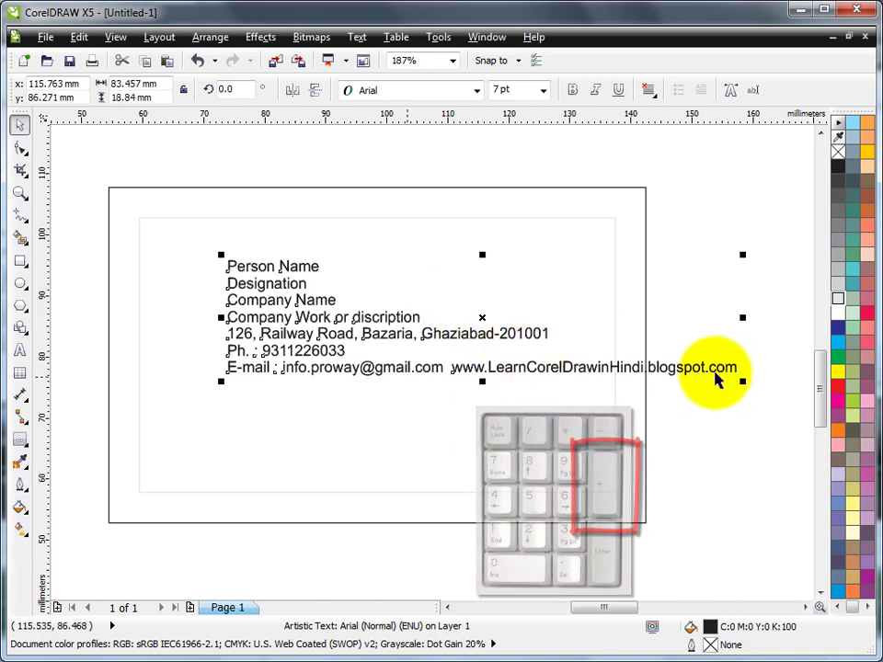
pyautogui.moveTo(583, 368); pyautogui.dragTo(522, 174)
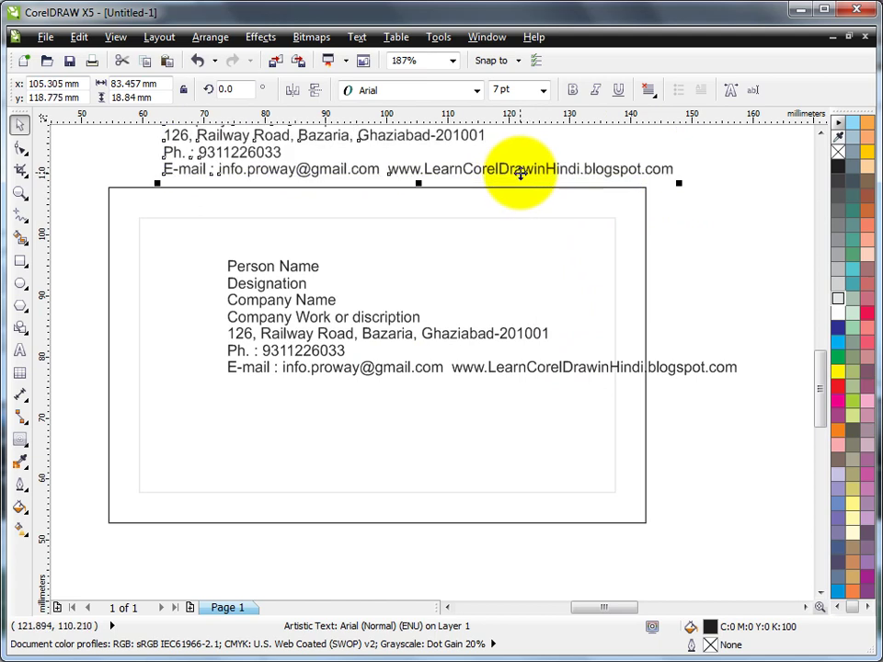
pyautogui.click(670, 262)
# Break the card's text block apart into separate lines with Break Artistic Text Apart.
pyautogui.click(304, 268)
pyautogui.click(330, 267)
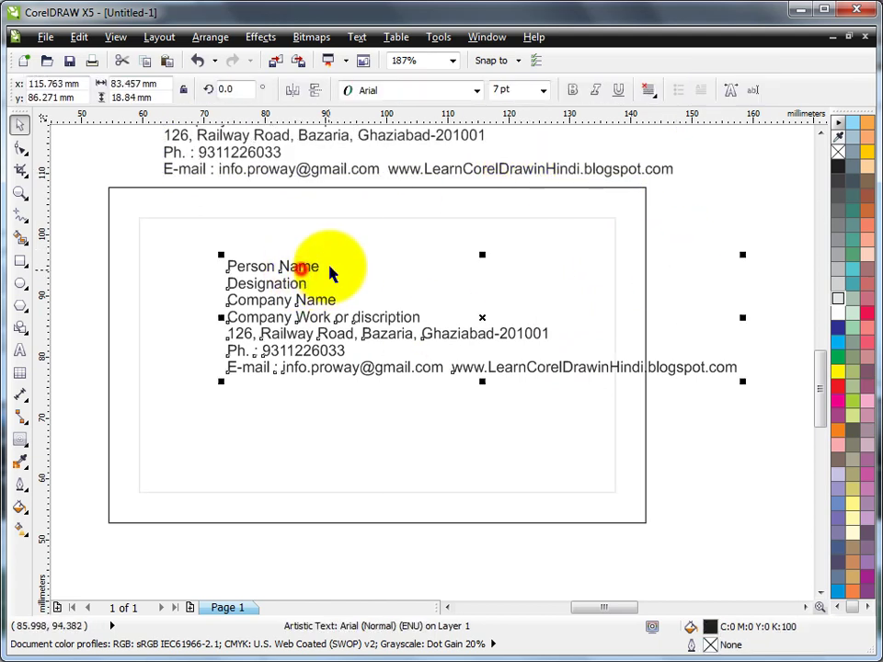
pyautogui.click(210, 36)
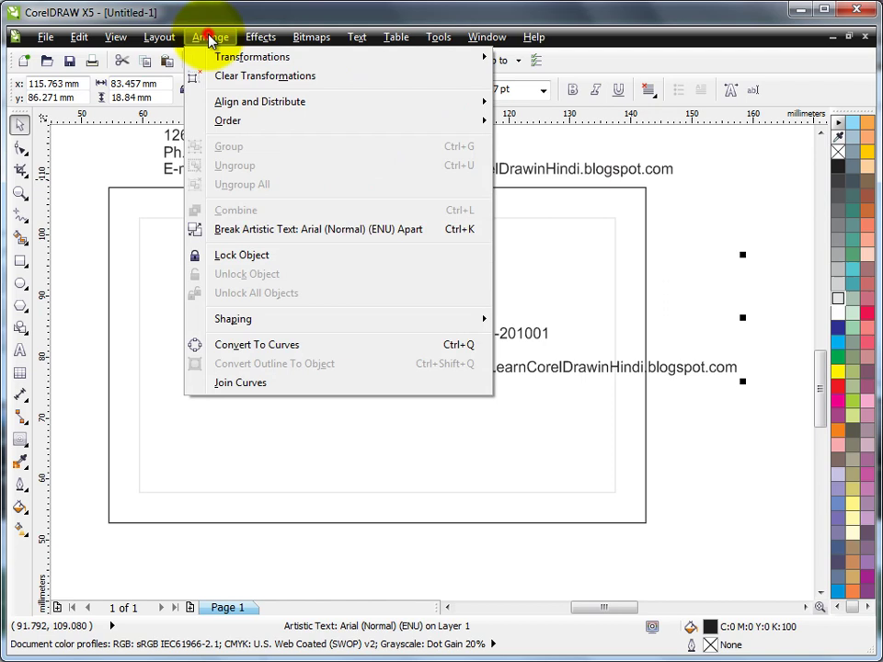
pyautogui.click(271, 230)
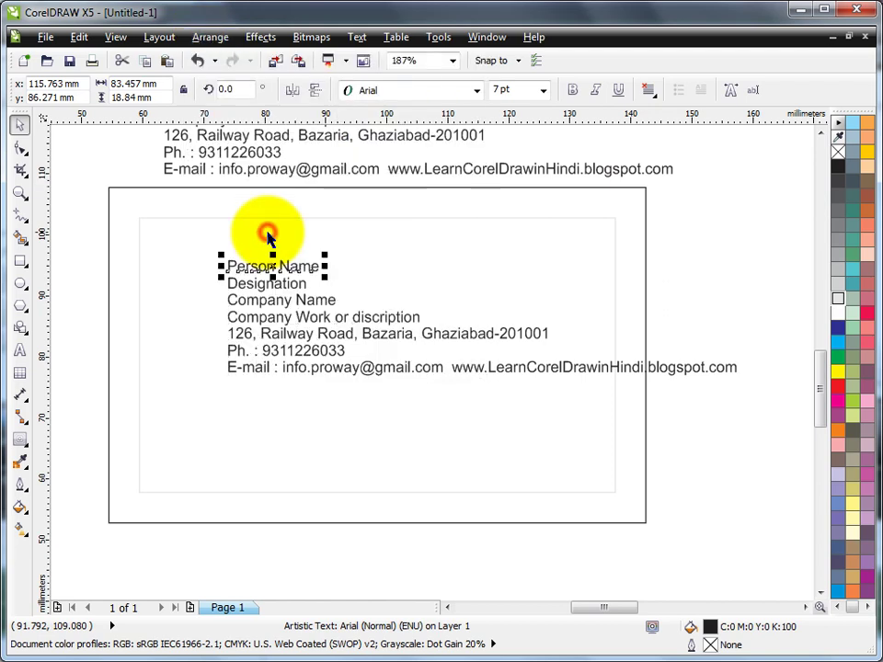
pyautogui.click(700, 282)
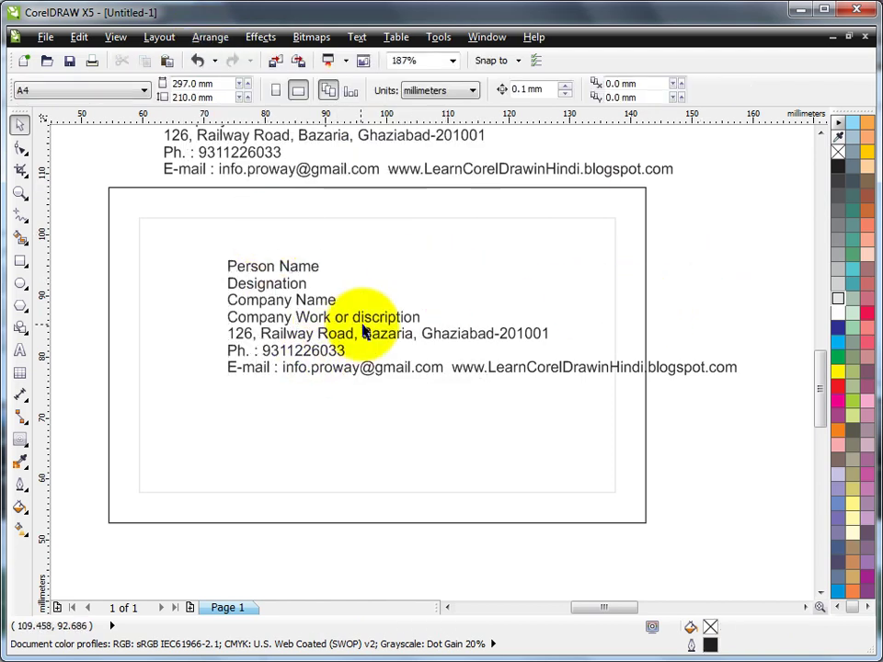
# Nudge the lines from Company Name down, set the nudge to 2 mm, and lower the contact lines further.
pyautogui.moveTo(80, 287); pyautogui.dragTo(736, 428)
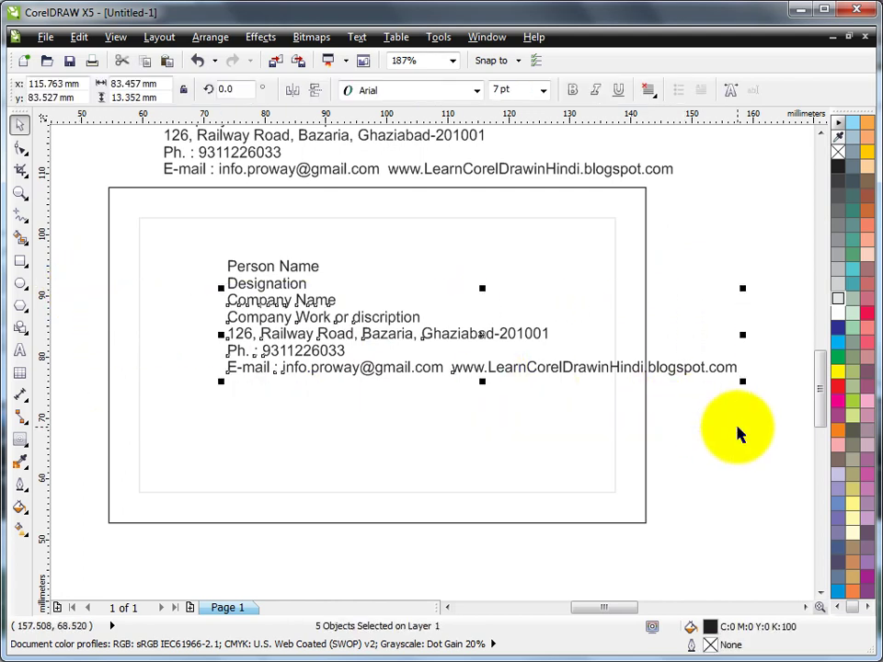
pyautogui.press('Down')
pyautogui.press('Down')
pyautogui.press('Down')
pyautogui.press('Down')
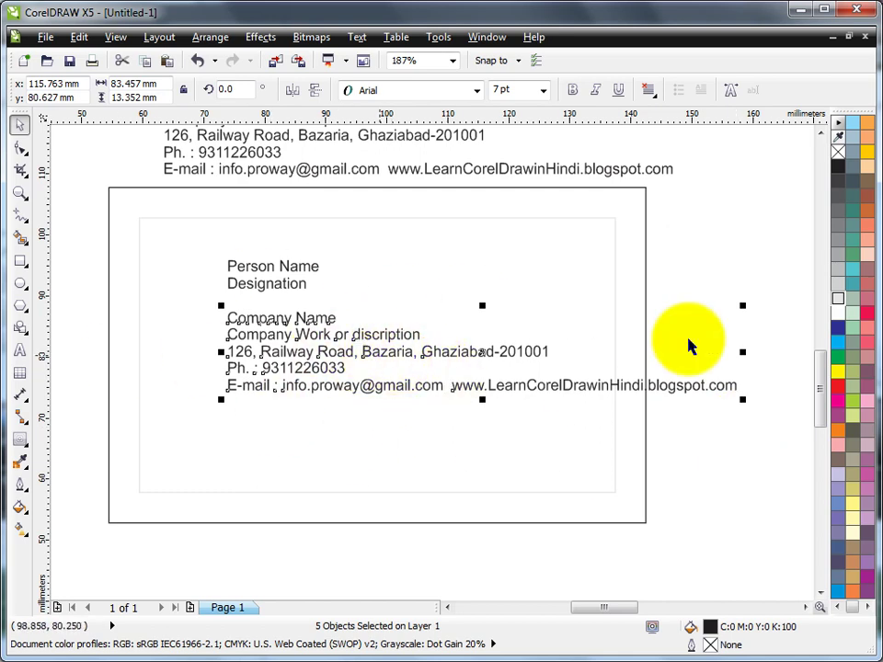
pyautogui.click(702, 232)
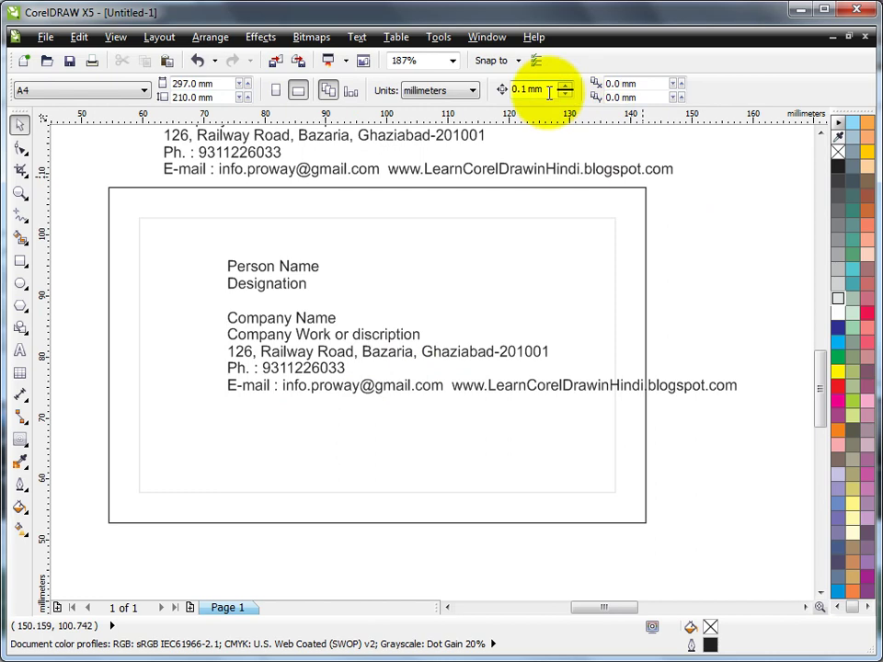
pyautogui.click(547, 89)
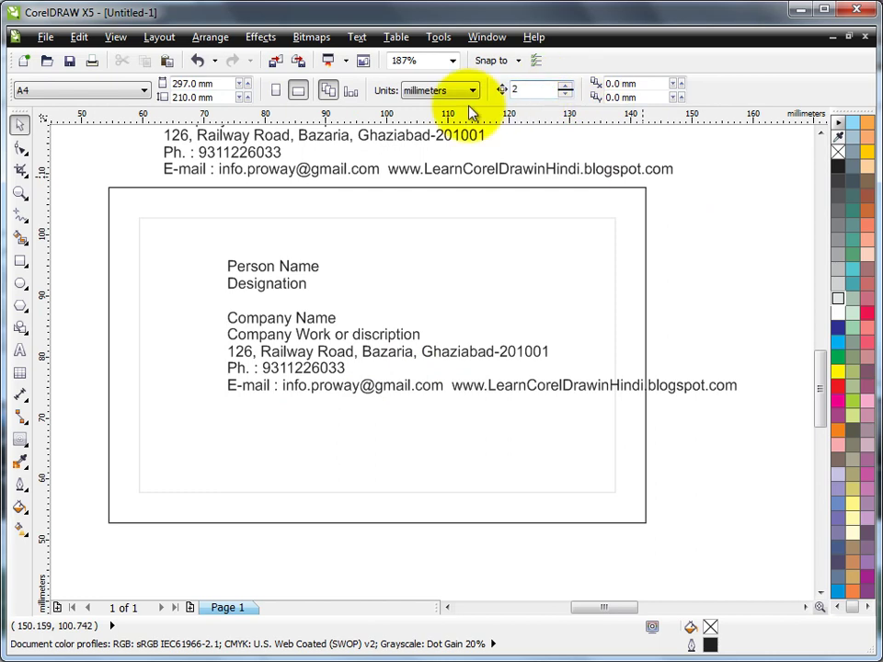
pyautogui.moveTo(89, 338); pyautogui.dragTo(759, 443)
pyautogui.press('Down')
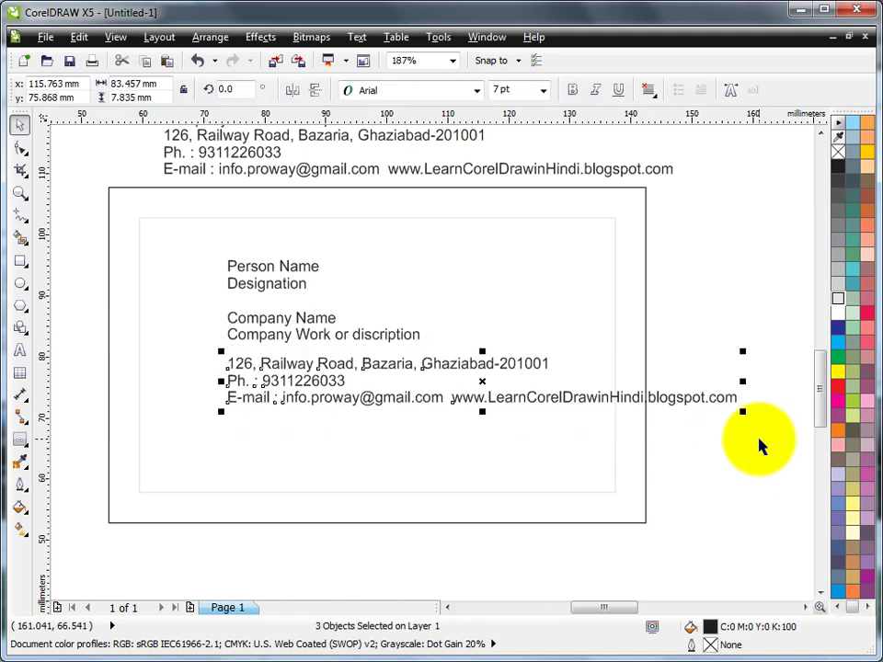
pyautogui.press('Down')
pyautogui.press('Down')
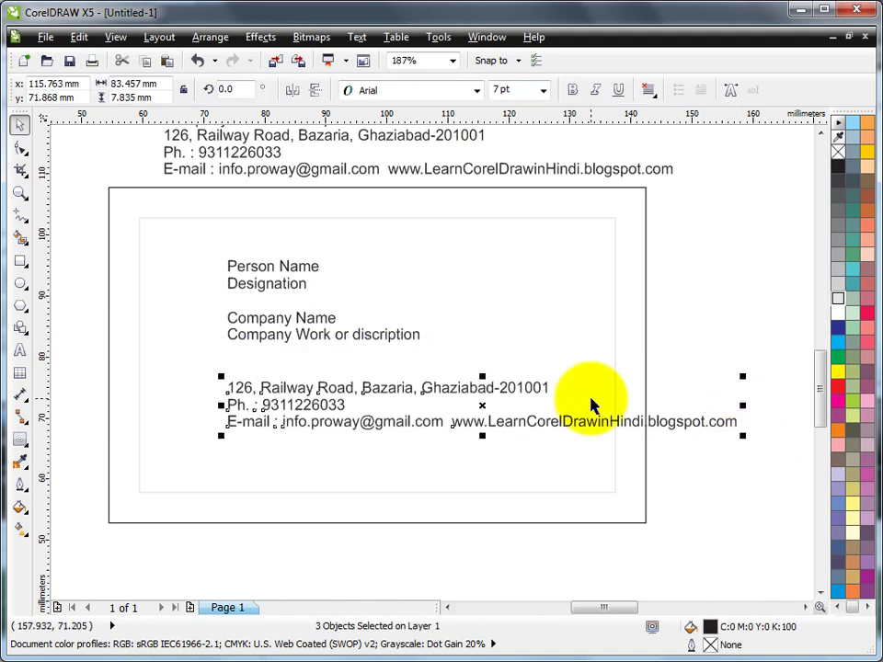
pyautogui.click(277, 266)
# Make the Person Name line 12 pt bold.
pyautogui.click(304, 268)
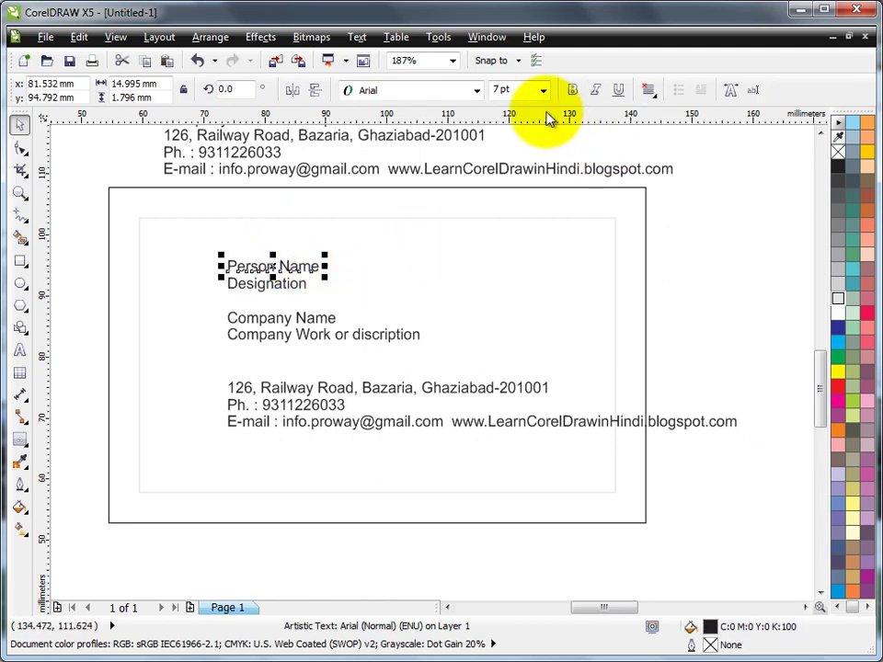
pyautogui.click(543, 90)
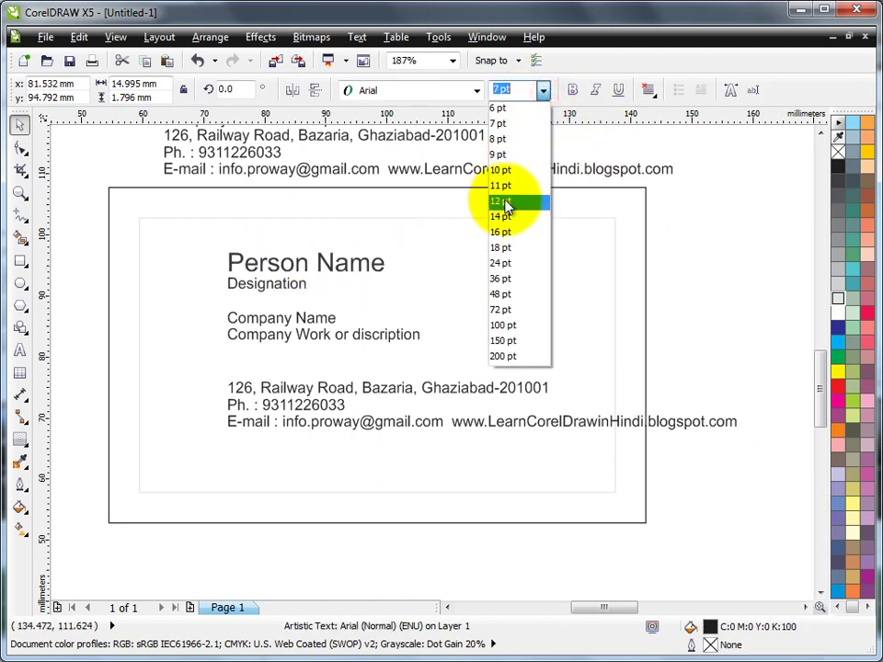
pyautogui.click(506, 201)
pyautogui.click(572, 89)
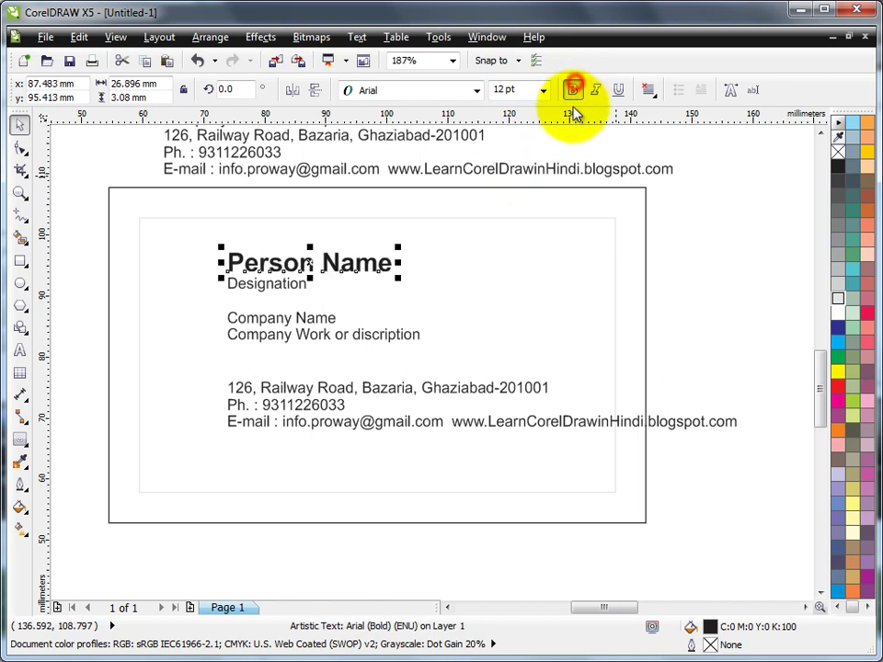
# Make the Company Name line 14 pt bold.
pyautogui.click(319, 316)
pyautogui.click(543, 90)
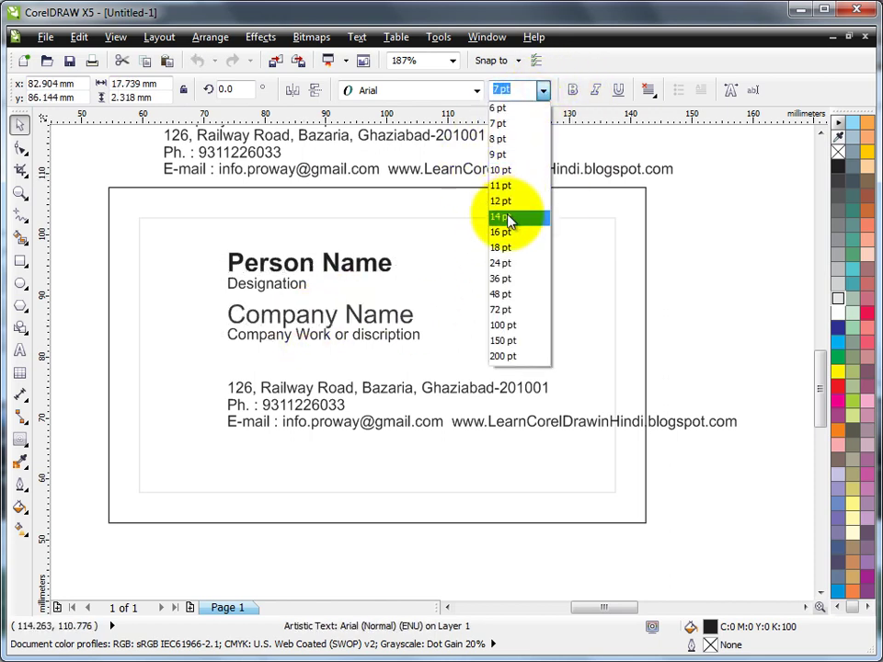
pyautogui.click(509, 219)
pyautogui.click(572, 89)
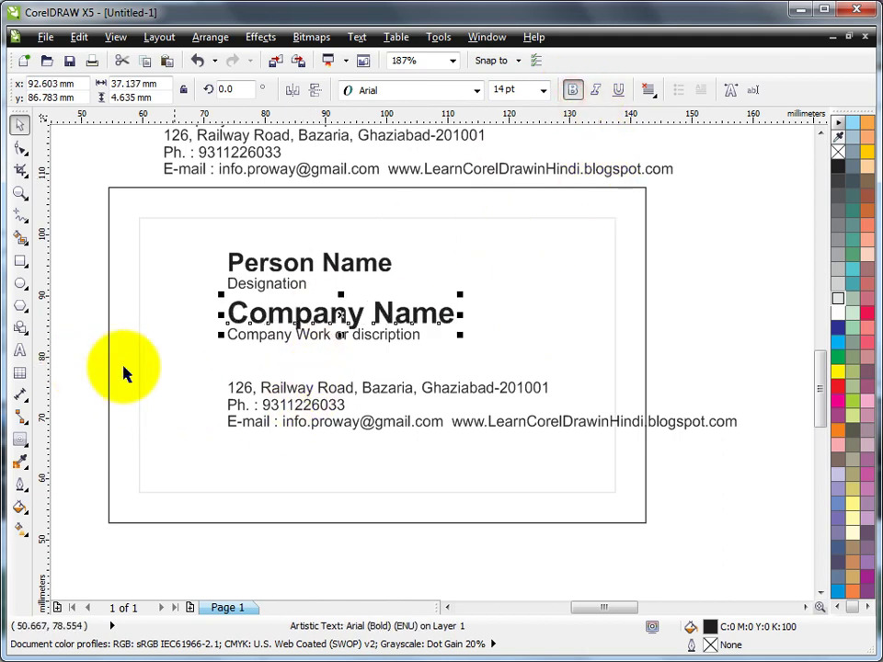
# Move Person Name and Designation up-right, shift the description right, and drop the e-mail line to the bottom.
pyautogui.moveTo(65, 234); pyautogui.dragTo(445, 296)
pyautogui.moveTo(336, 265); pyautogui.dragTo(397, 236)
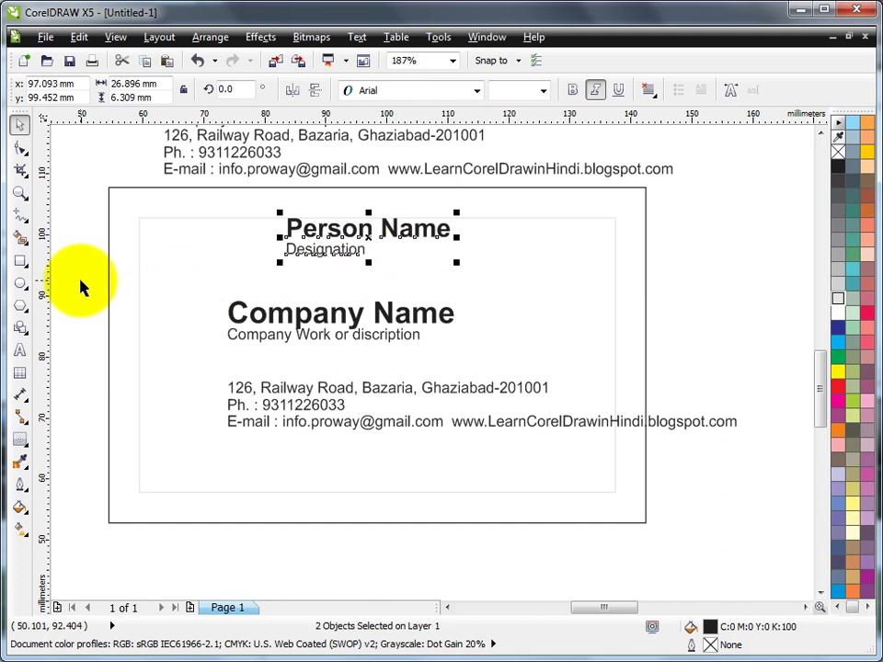
pyautogui.moveTo(357, 324); pyautogui.dragTo(381, 344)
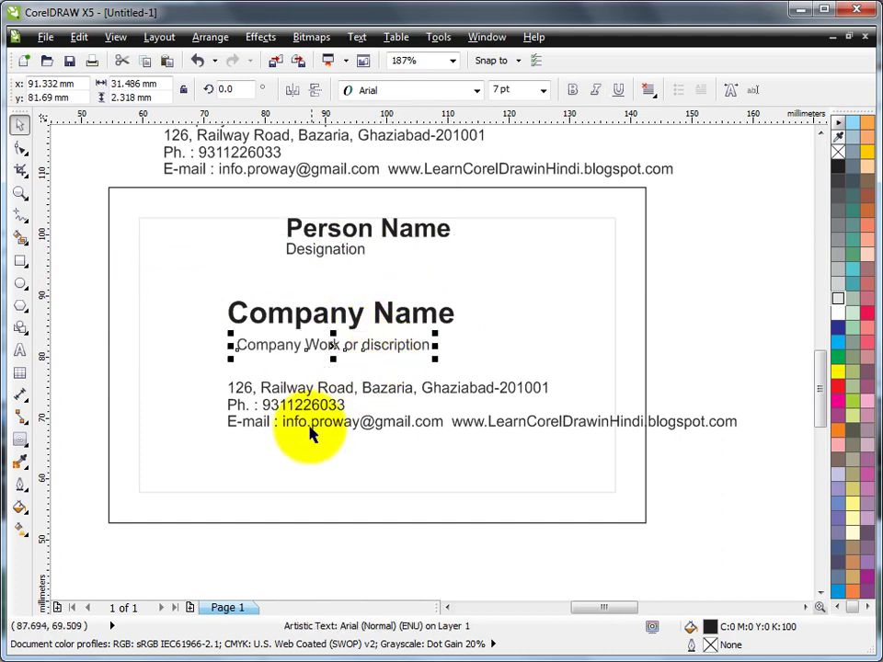
pyautogui.moveTo(319, 427); pyautogui.dragTo(223, 491)
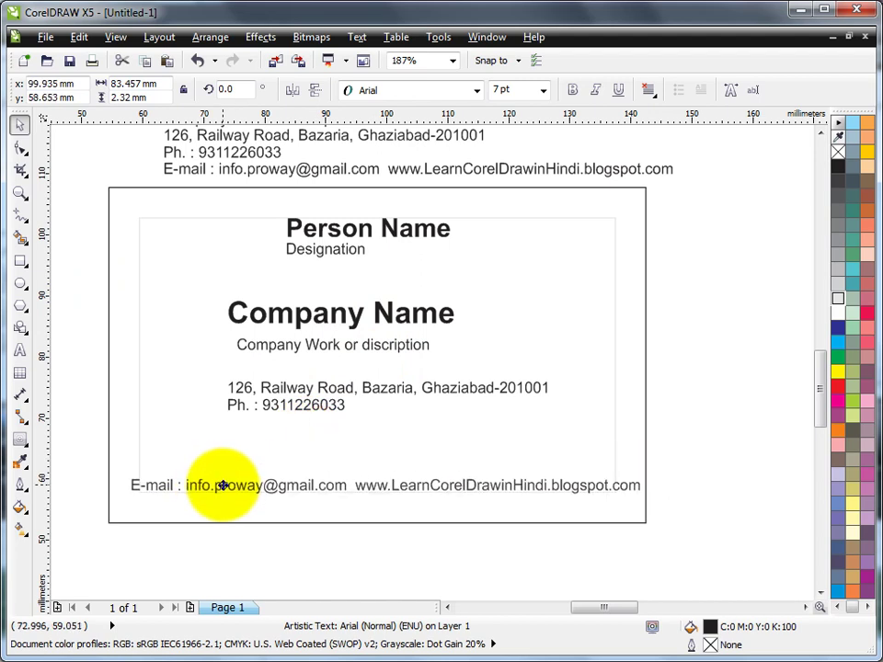
pyautogui.click(298, 414)
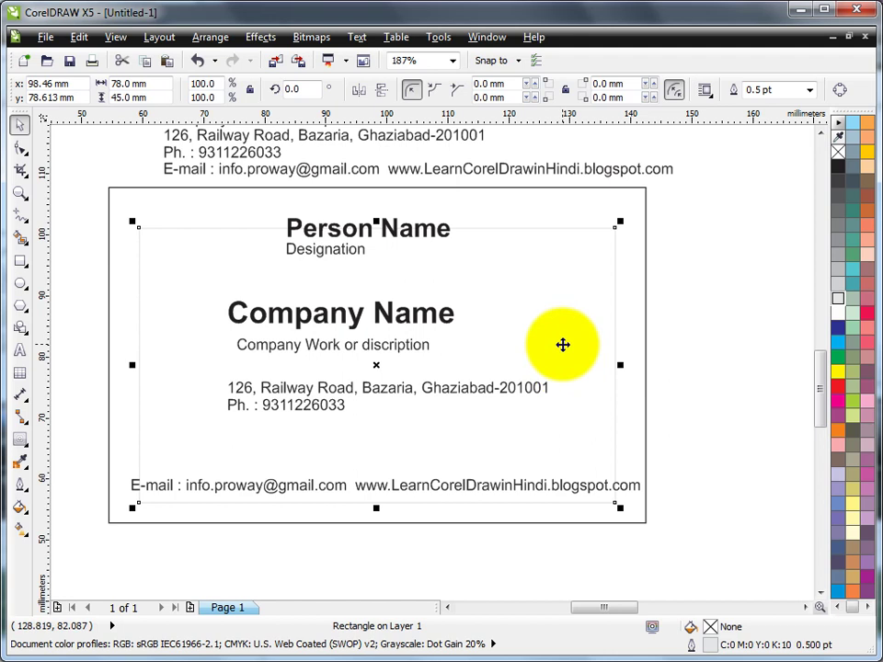
# Undo the accidental rectangle move and combine the address and phone lines with Ctrl+L.
pyautogui.hotkey('ctrl', 'z')
pyautogui.click(726, 317)
pyautogui.click(374, 387)
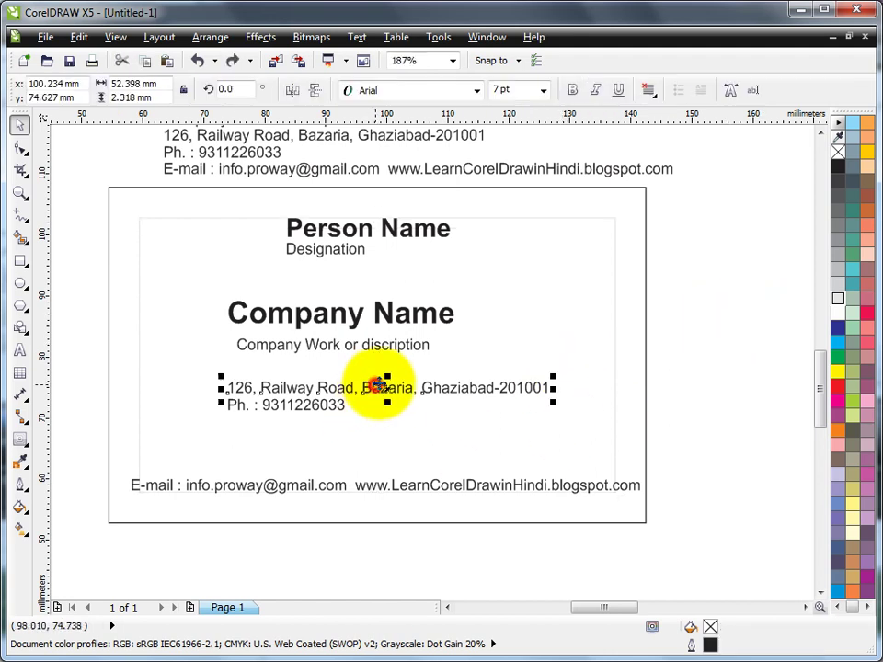
pyautogui.keyDown('shift'); pyautogui.click(325, 413); pyautogui.keyUp('shift')
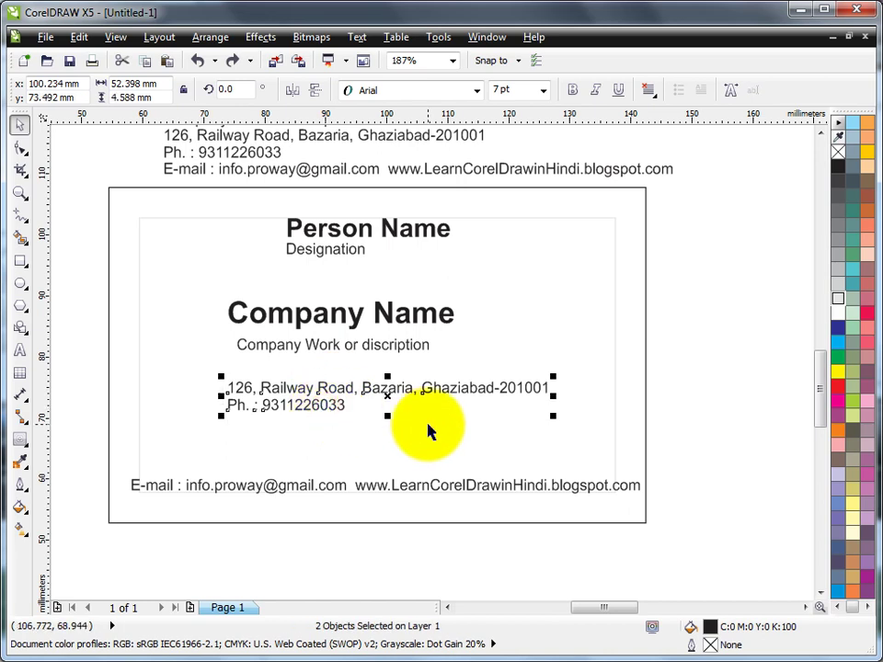
pyautogui.hotkey('ctrl', 'l')
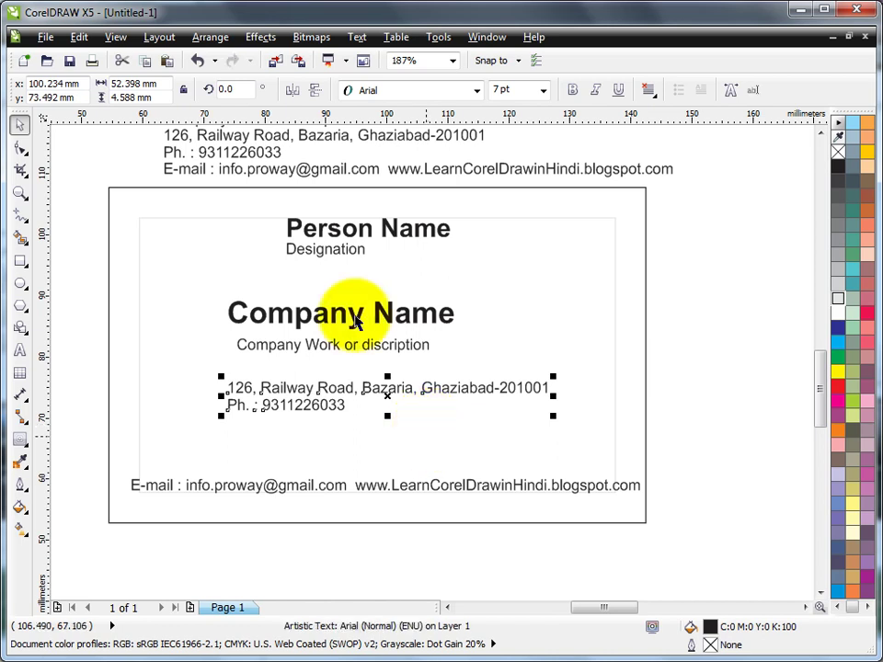
pyautogui.click(210, 37)
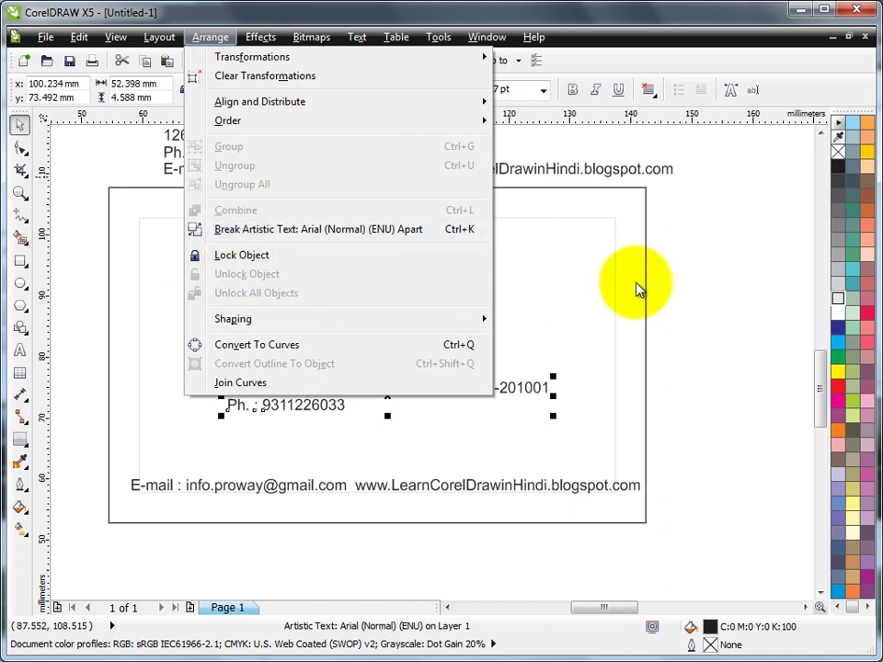
pyautogui.click(668, 279)
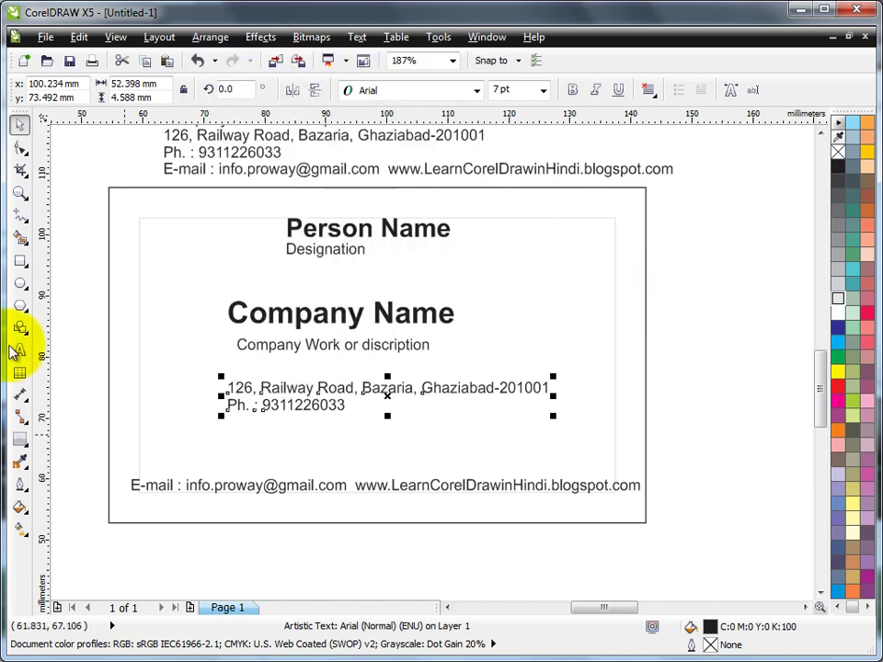
# Join the phone number onto the address line and move it just above the e-mail line.
pyautogui.click(19, 351)
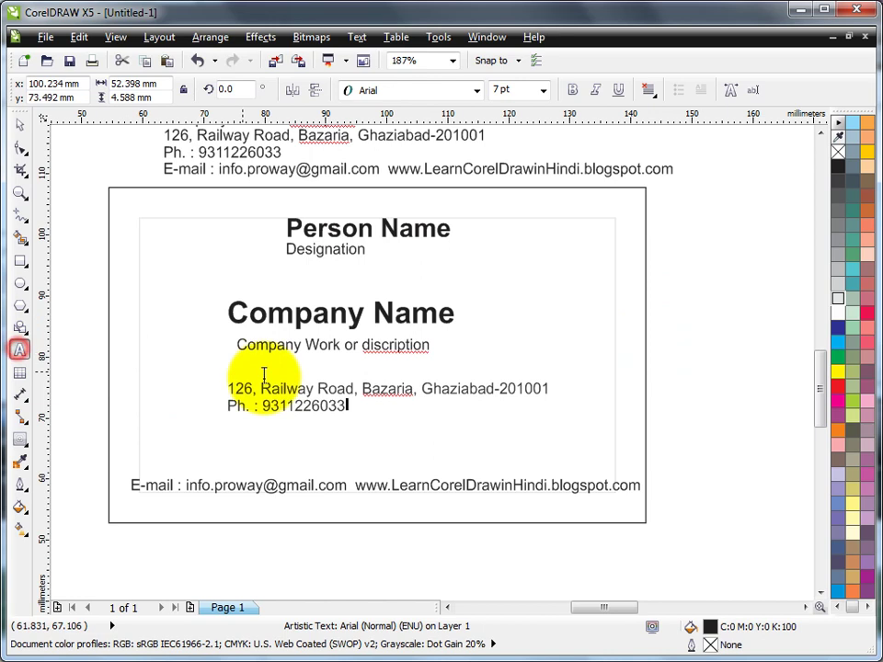
pyautogui.click(229, 407)
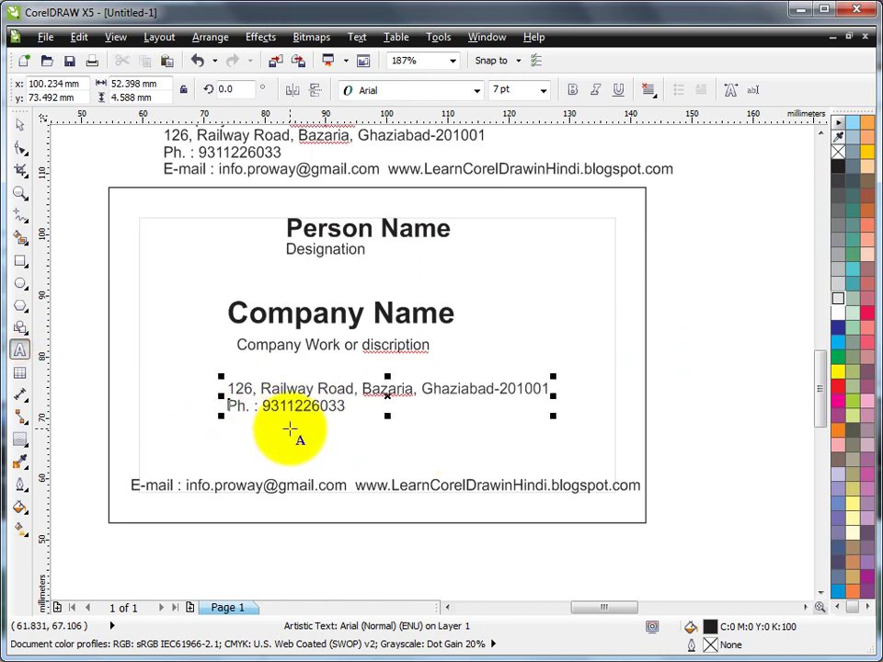
pyautogui.press('BackSpace')
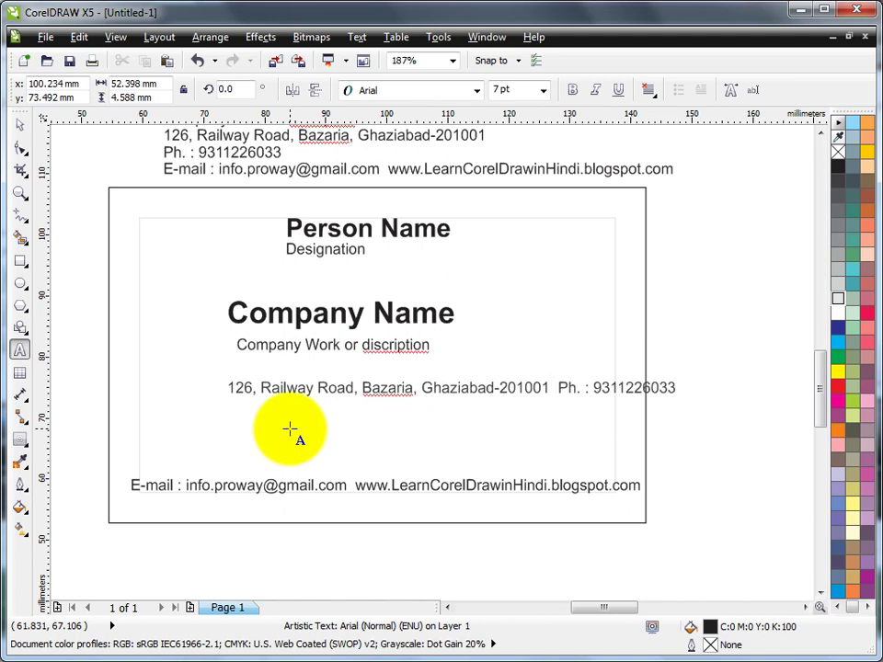
pyautogui.click(19, 126)
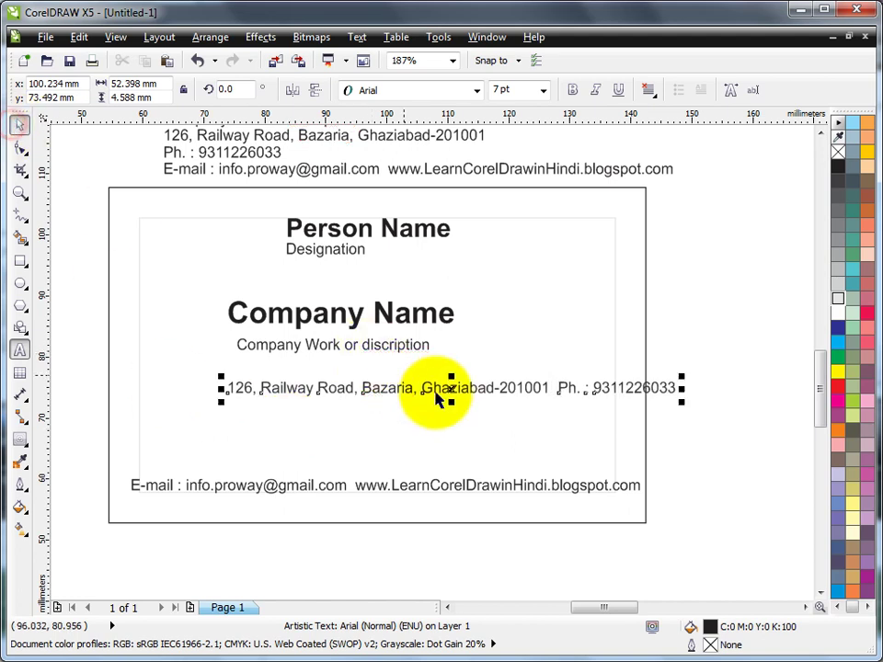
pyautogui.moveTo(453, 388); pyautogui.dragTo(373, 464)
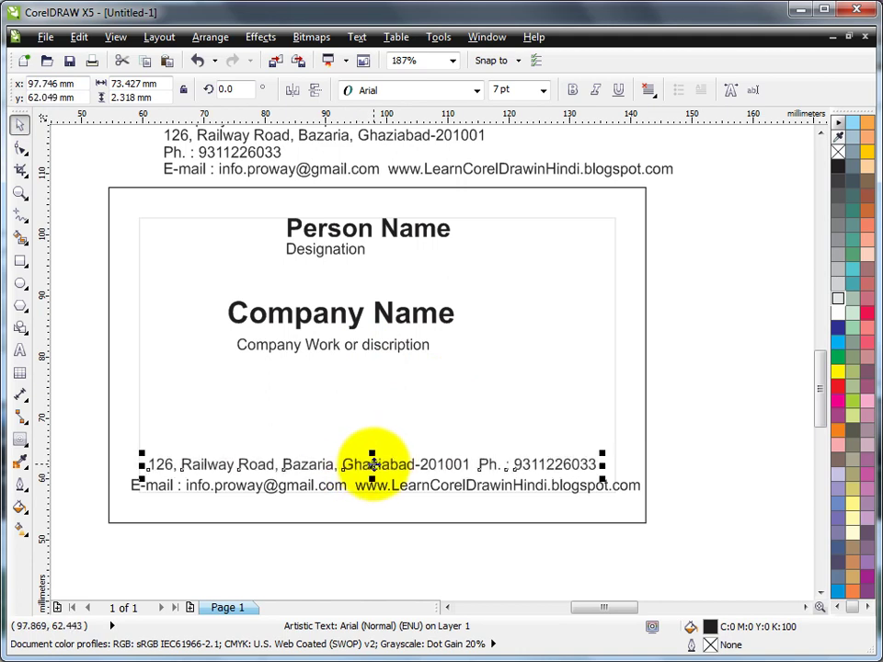
# Shift the company texts right, then centre Person Name and Designation on the card border.
pyautogui.moveTo(75, 276); pyautogui.dragTo(472, 385)
pyautogui.moveTo(387, 315); pyautogui.dragTo(425, 326)
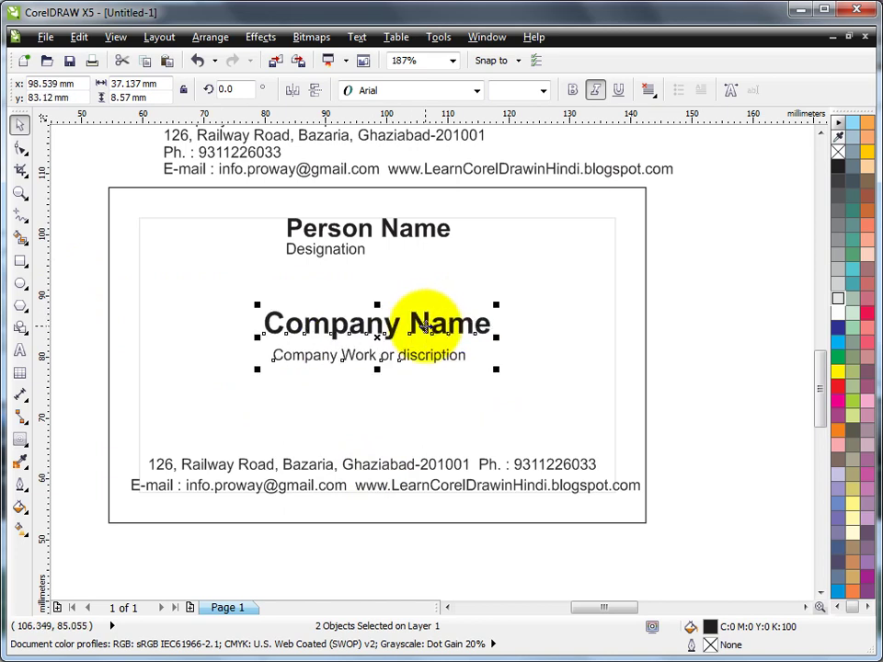
pyautogui.moveTo(71, 202); pyautogui.dragTo(672, 508)
pyautogui.click(716, 289)
pyautogui.moveTo(82, 186); pyautogui.dragTo(492, 280)
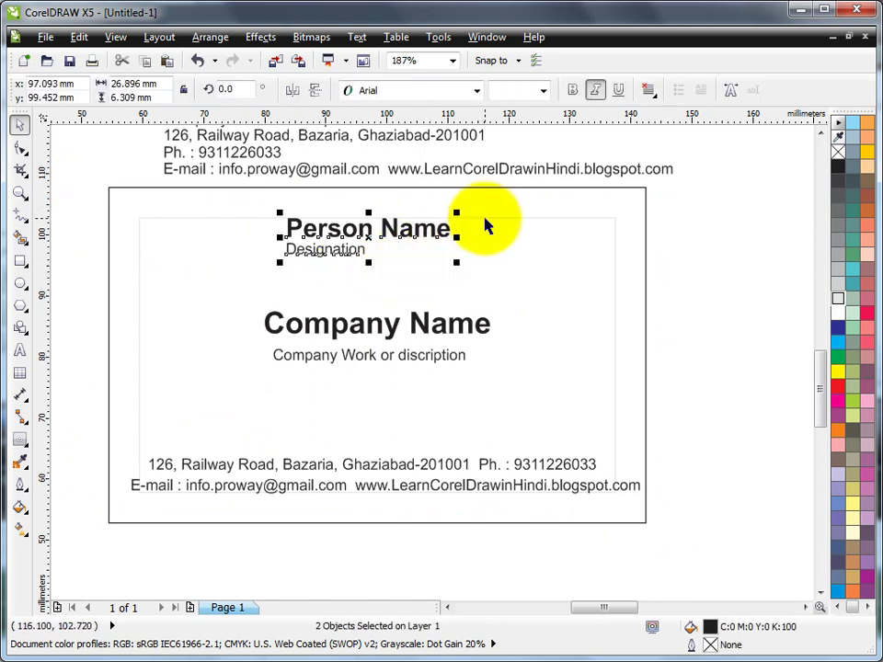
pyautogui.keyDown('shift'); pyautogui.click(647, 217); pyautogui.keyUp('shift')
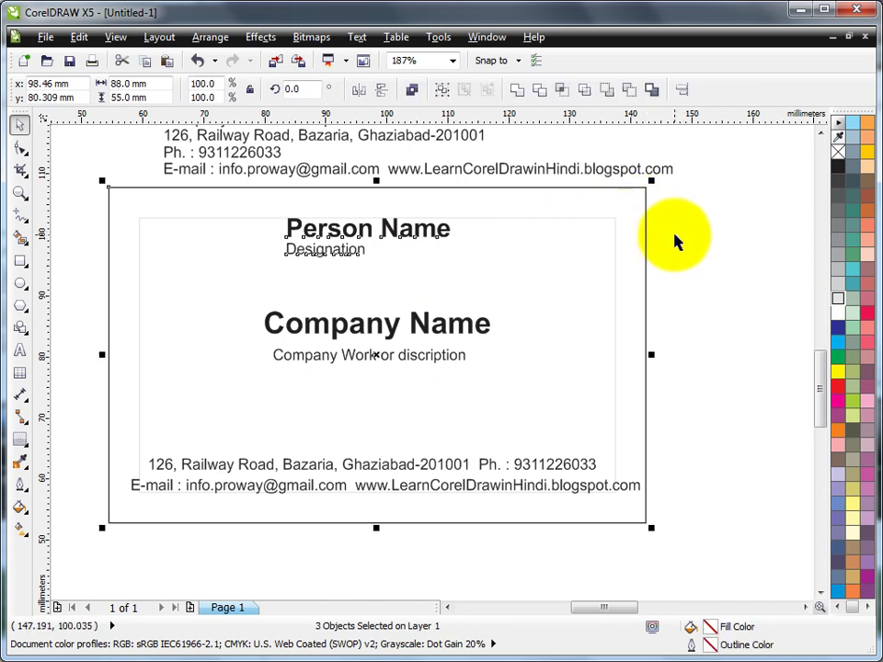
pyautogui.press('c')
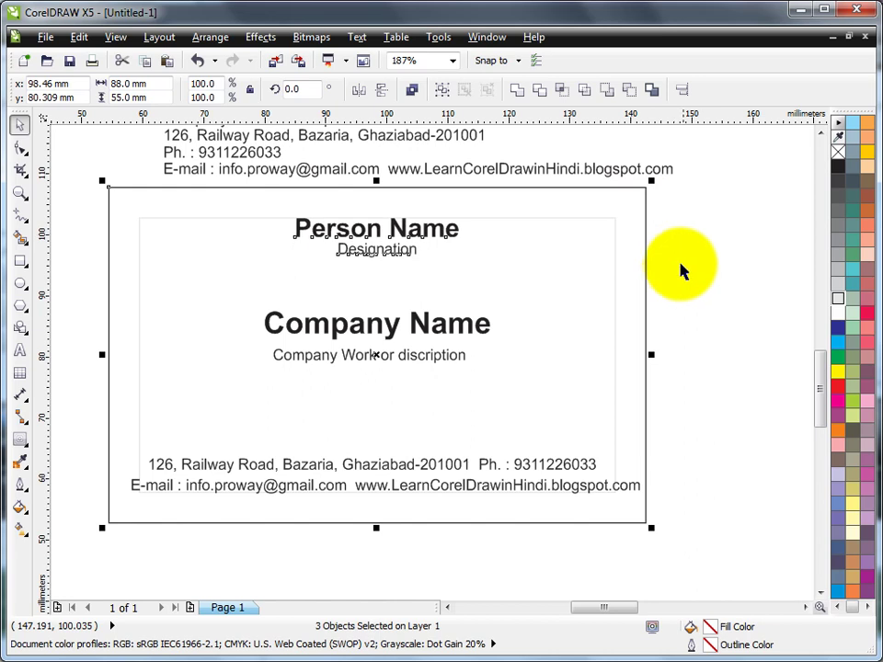
pyautogui.click(685, 280)
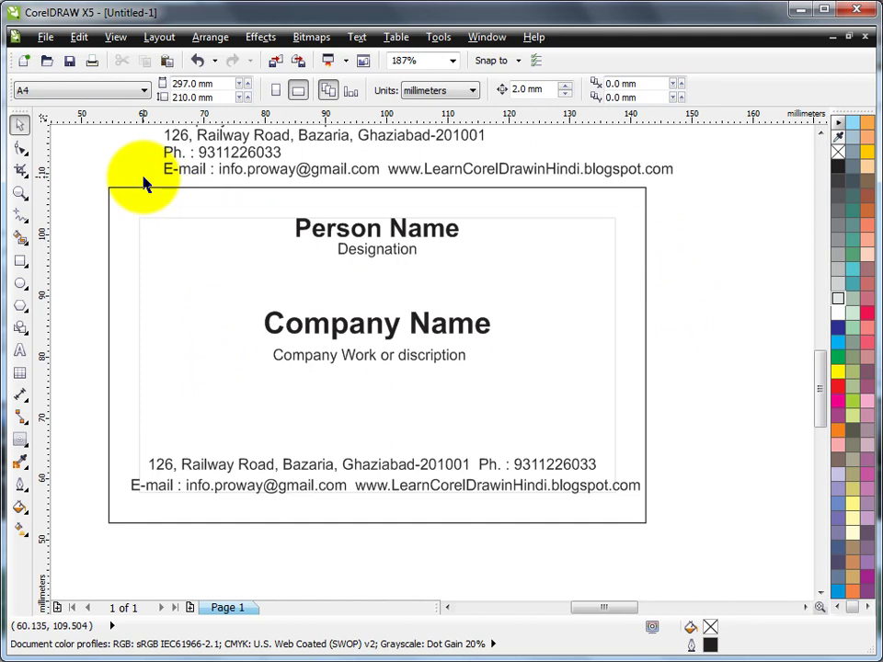
# Select every text line together with the card border to centre them all horizontally.
pyautogui.moveTo(152, 176); pyautogui.dragTo(519, 389)
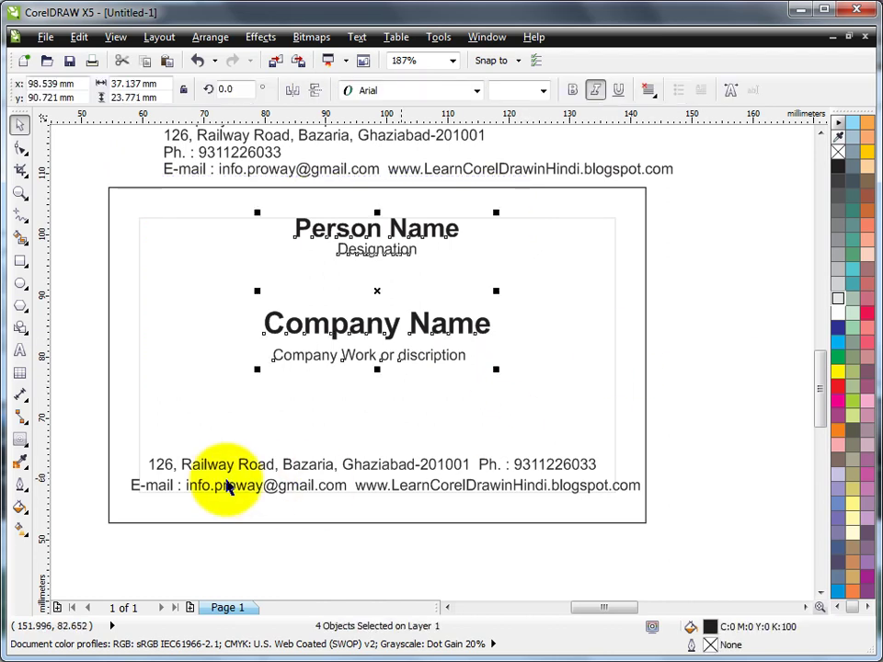
pyautogui.moveTo(80, 442); pyautogui.dragTo(672, 504)
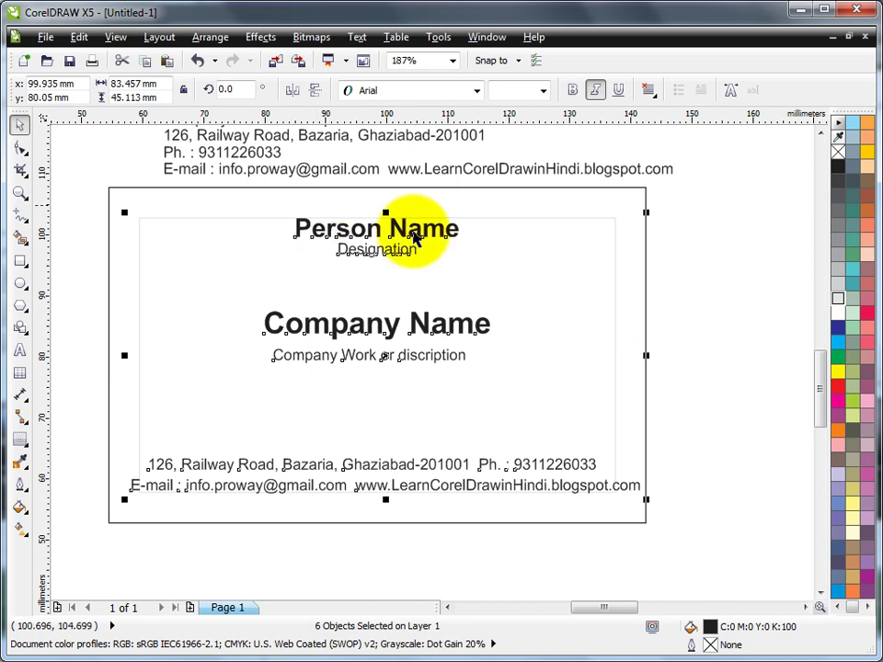
pyautogui.click(707, 261)
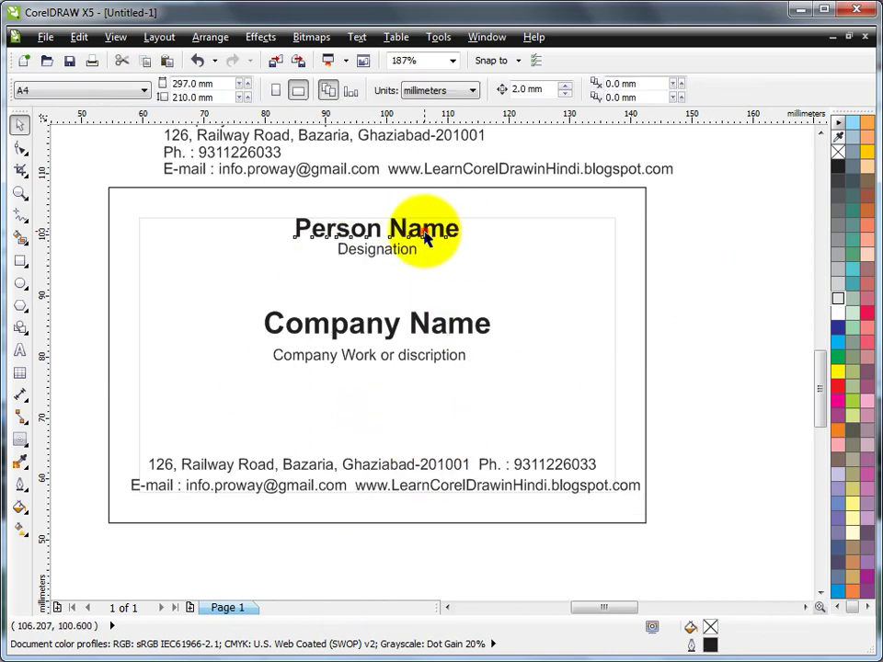
pyautogui.click(426, 232)
pyautogui.keyDown('shift'); pyautogui.click(405, 254); pyautogui.keyUp('shift')
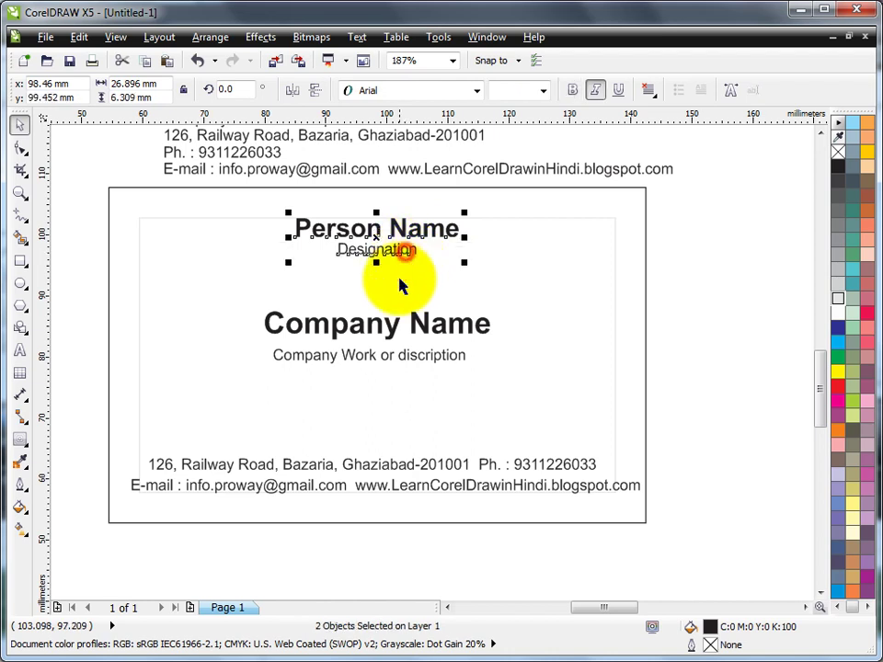
pyautogui.keyDown('shift'); pyautogui.click(384, 323); pyautogui.keyUp('shift')
pyautogui.keyDown('shift'); pyautogui.click(381, 358); pyautogui.keyUp('shift')
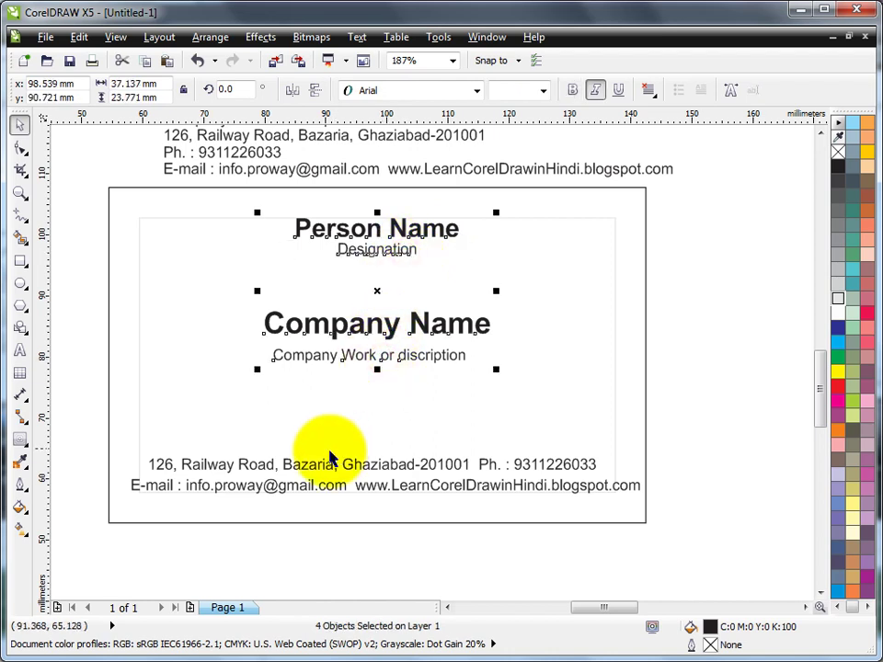
pyautogui.keyDown('shift'); pyautogui.click(303, 485); pyautogui.keyUp('shift')
pyautogui.keyDown('shift'); pyautogui.click(289, 493); pyautogui.keyUp('shift')
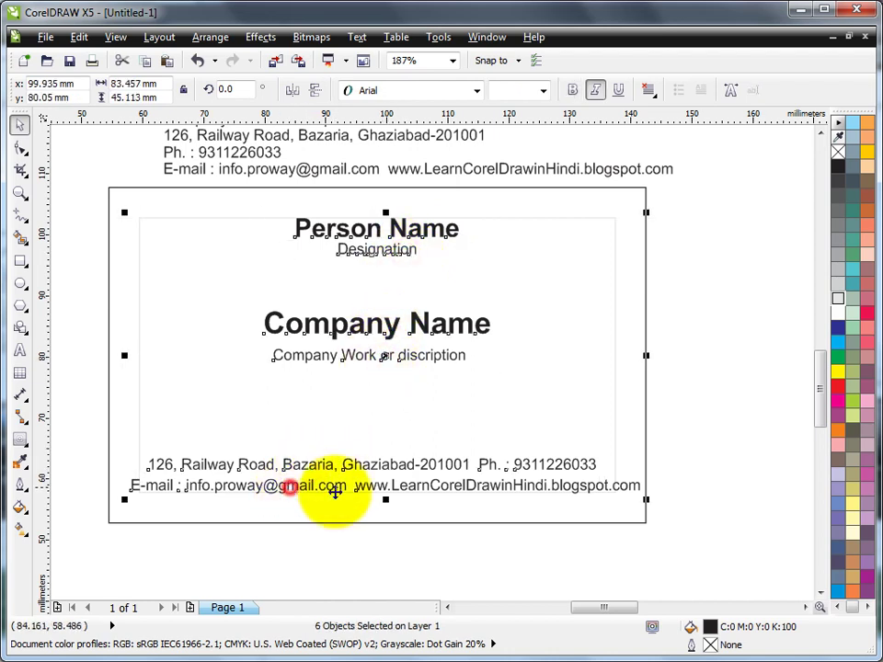
pyautogui.keyDown('shift'); pyautogui.click(645, 260); pyautogui.keyUp('shift')
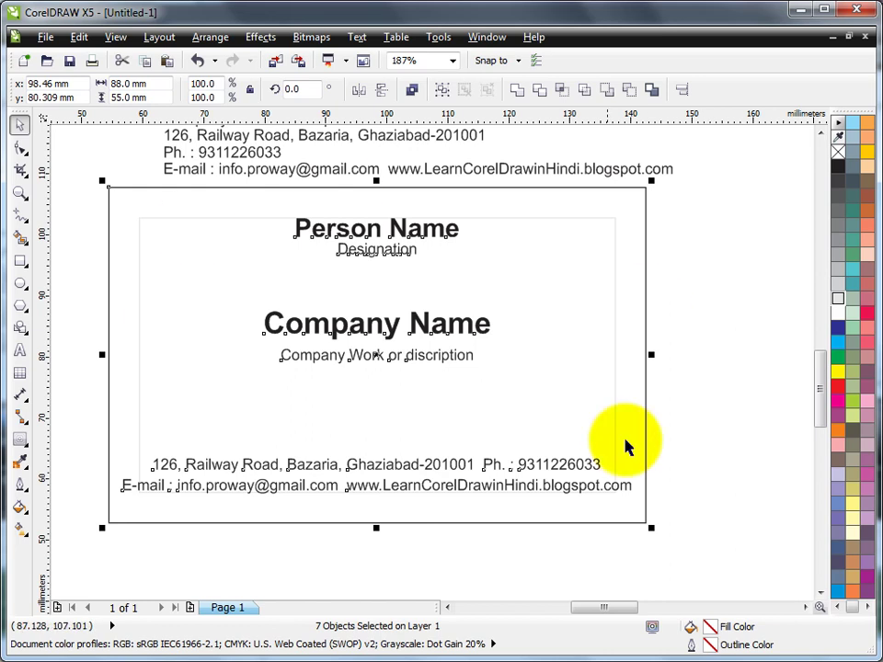
pyautogui.click(681, 265)
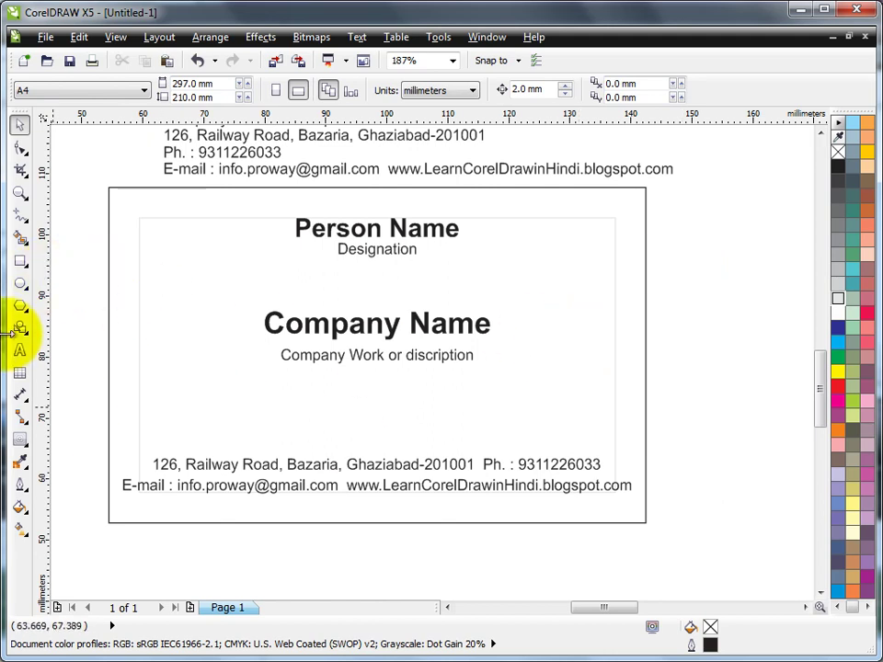
# Draw a thin band over Company Name, fill it red, remove its outline, and send it to the back of the layer.
pyautogui.click(19, 260)
pyautogui.moveTo(107, 289)
pyautogui.mouseDown()
pyautogui.moveTo(469, 342)
pyautogui.moveTo(648, 337)
pyautogui.mouseUp()
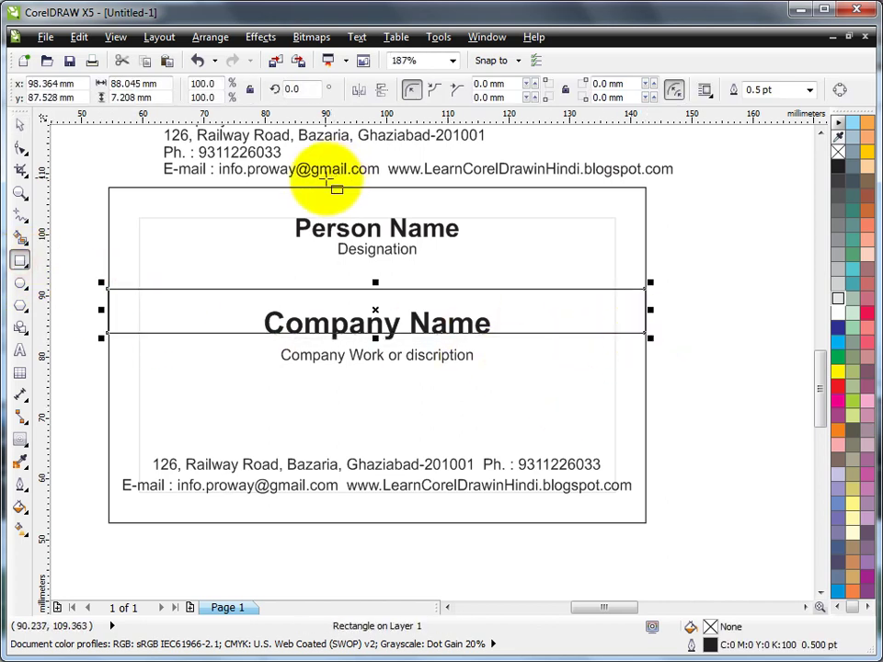
pyautogui.click(839, 392)
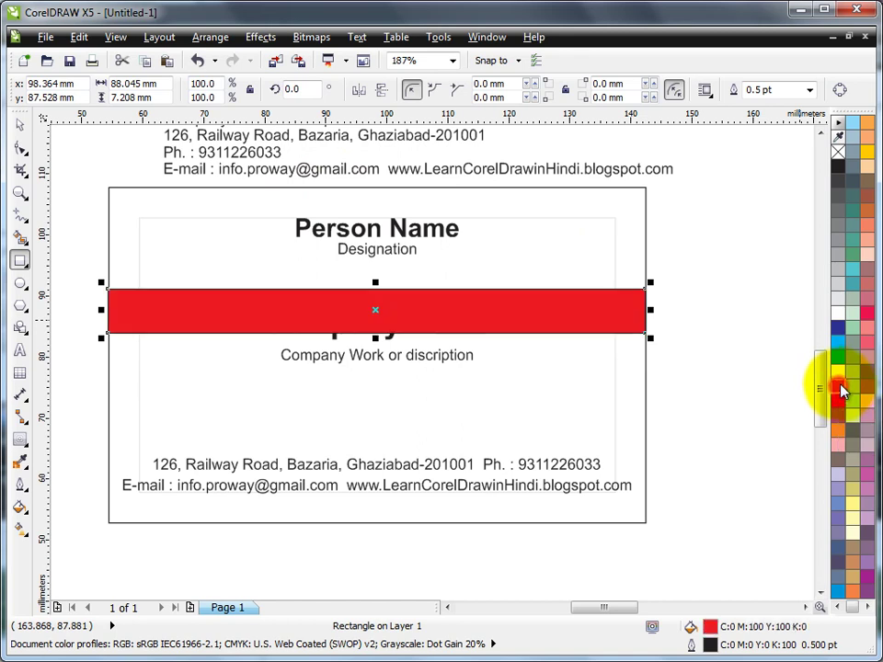
pyautogui.rightClick(838, 152)
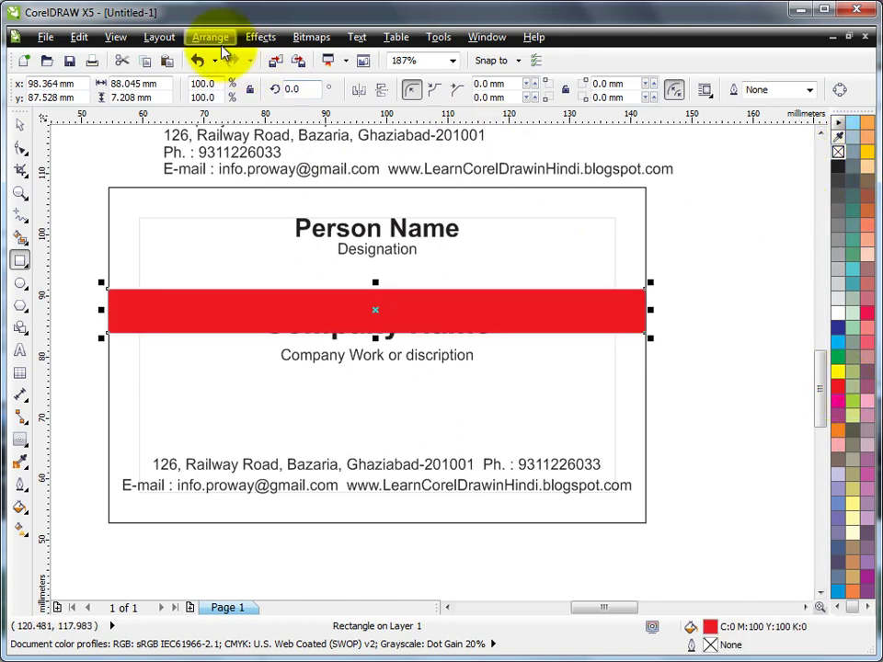
pyautogui.click(210, 38)
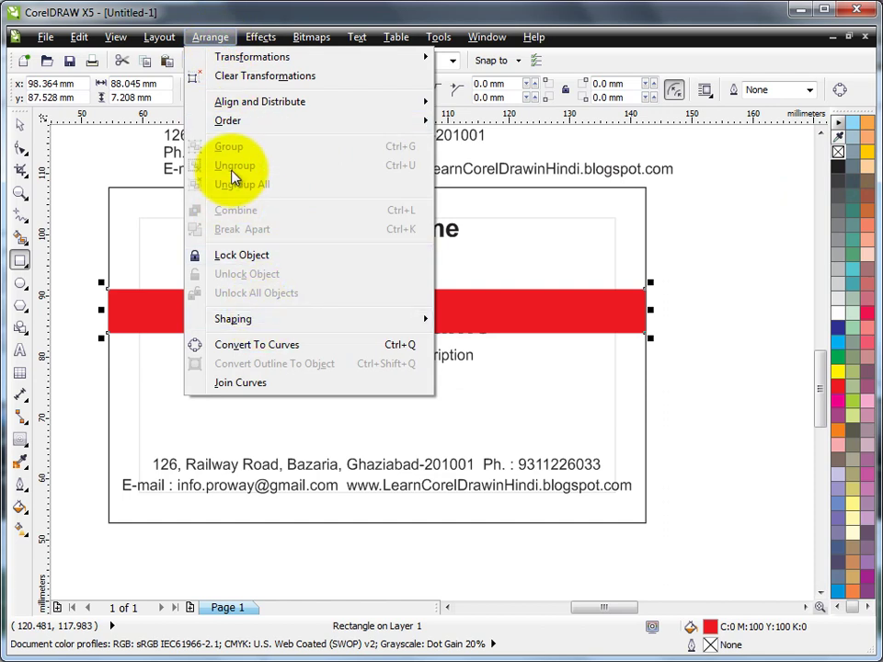
pyautogui.moveTo(242, 126)
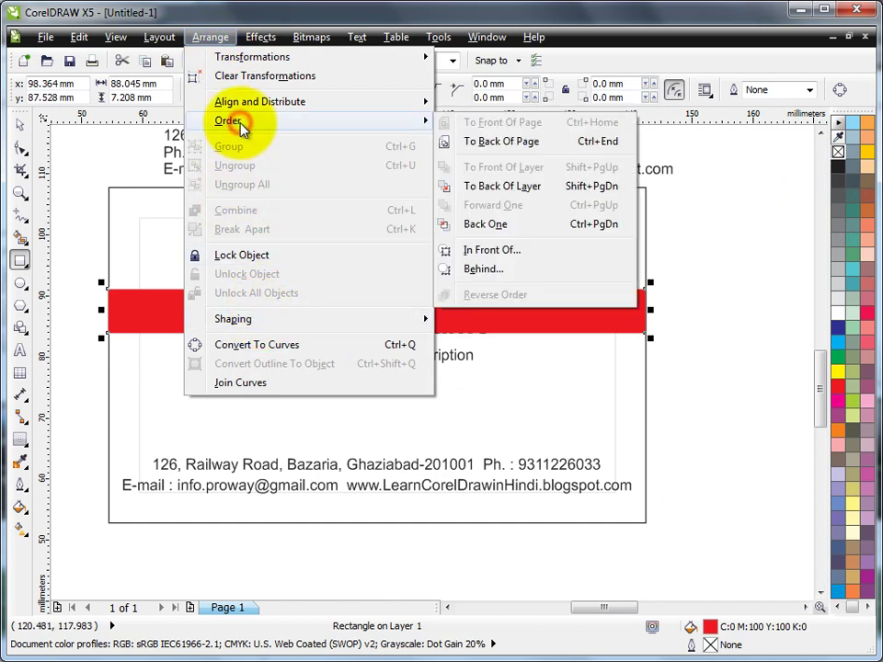
pyautogui.click(515, 188)
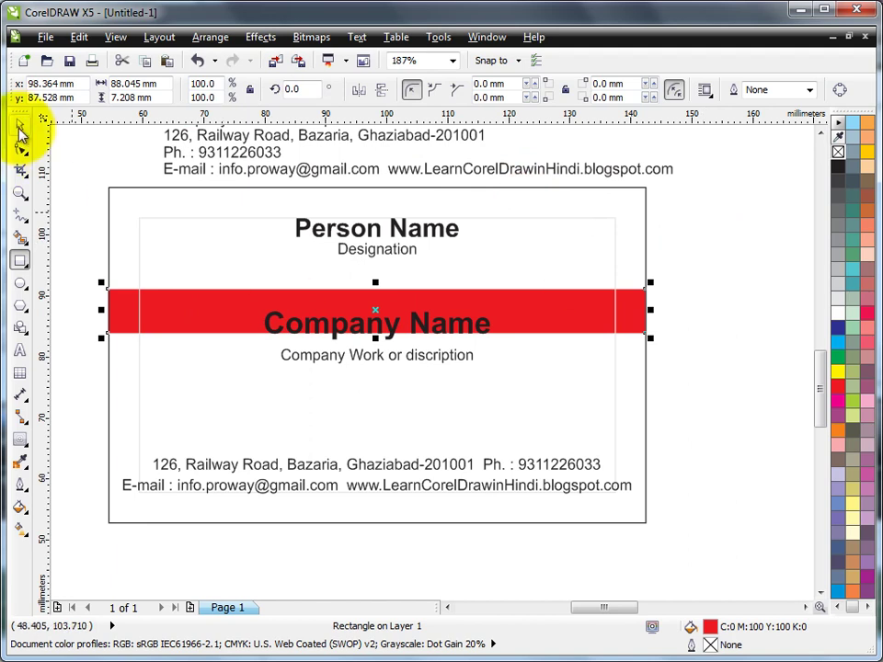
# Try selecting the Company Name text and the card's border rectangle, then clear the selection.
pyautogui.click(342, 337)
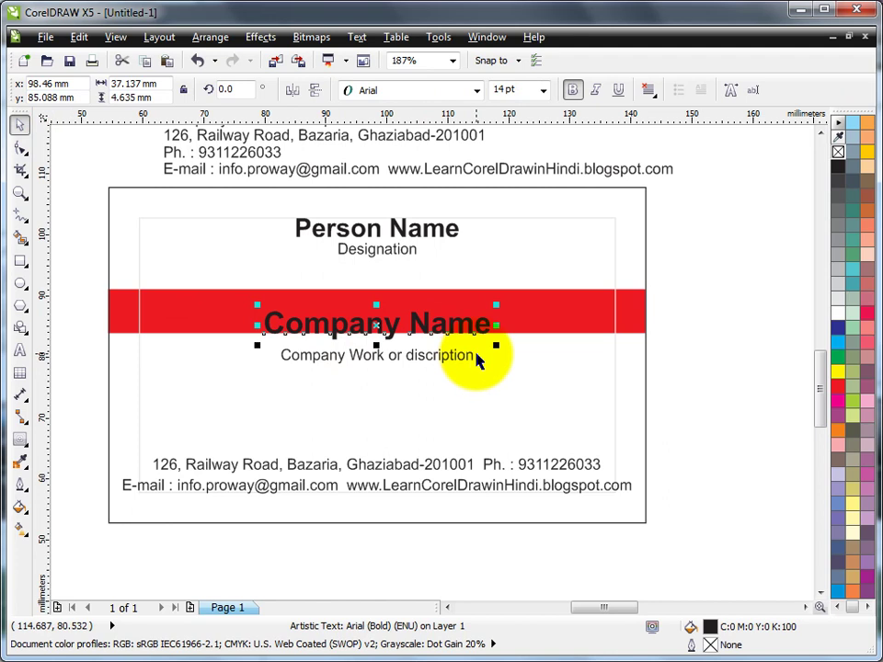
pyautogui.keyDown('shift'); pyautogui.click(631, 317); pyautogui.keyUp('shift')
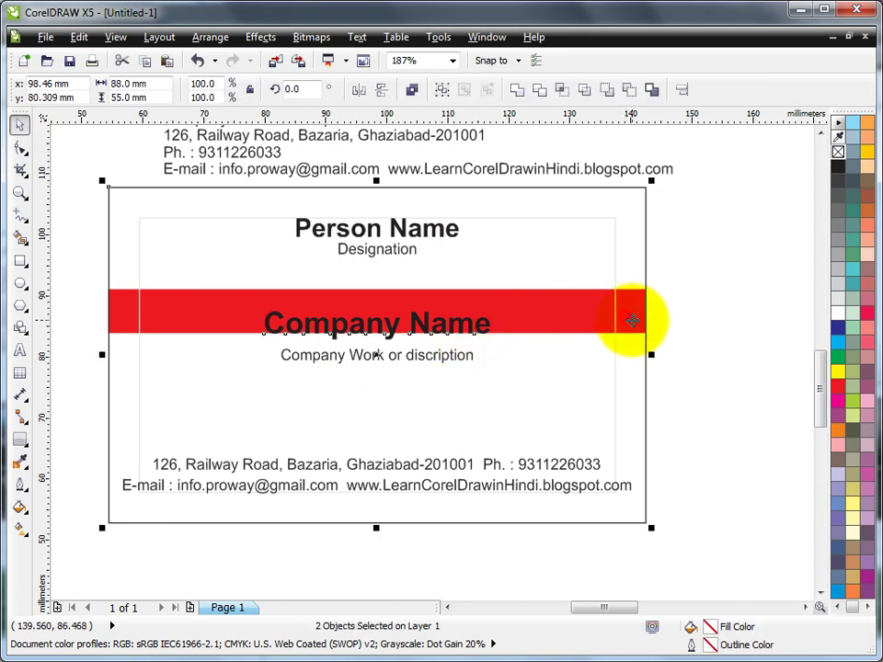
pyautogui.click(705, 276)
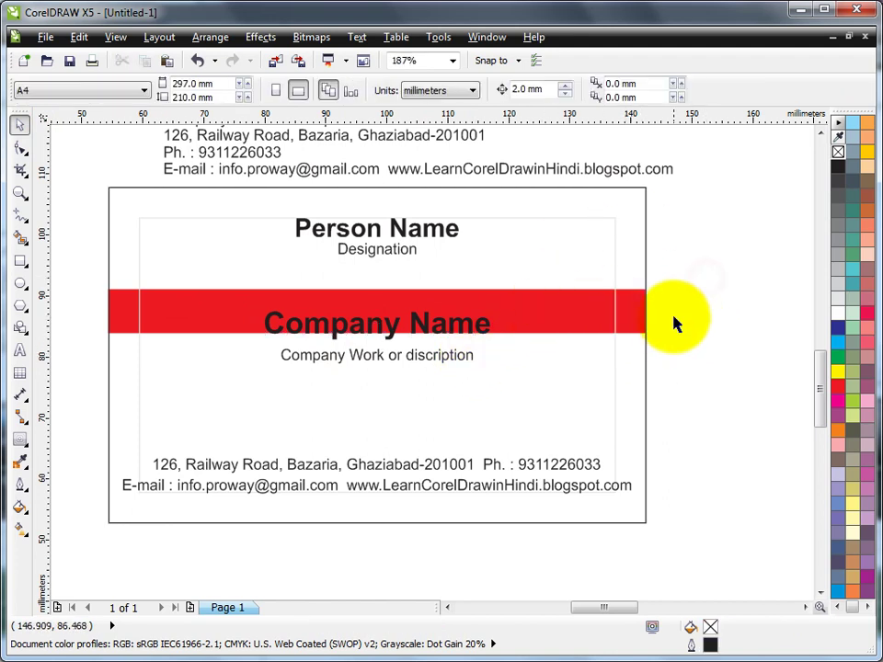
pyautogui.click(645, 211)
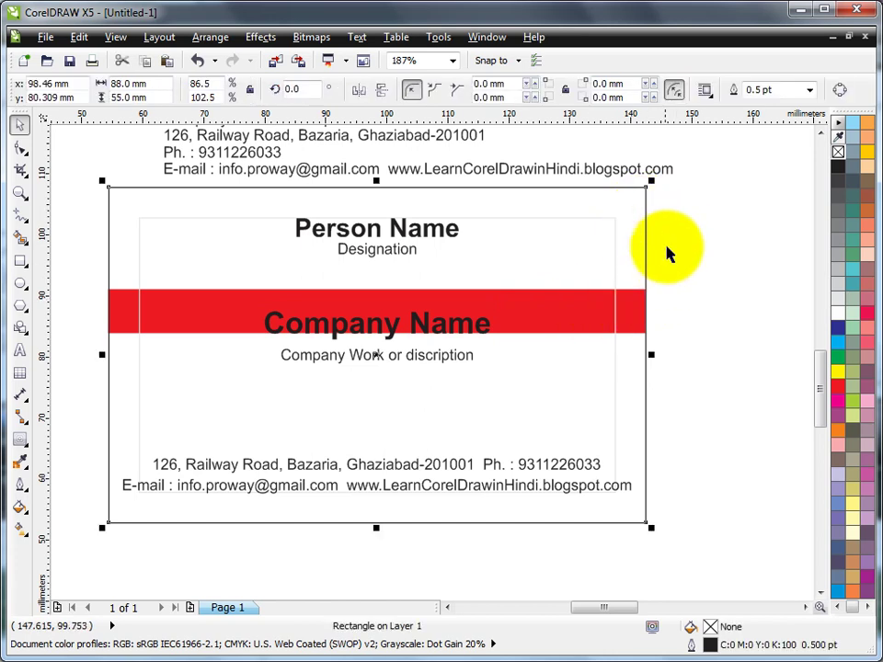
pyautogui.click(695, 253)
pyautogui.click(646, 240)
pyautogui.click(647, 321)
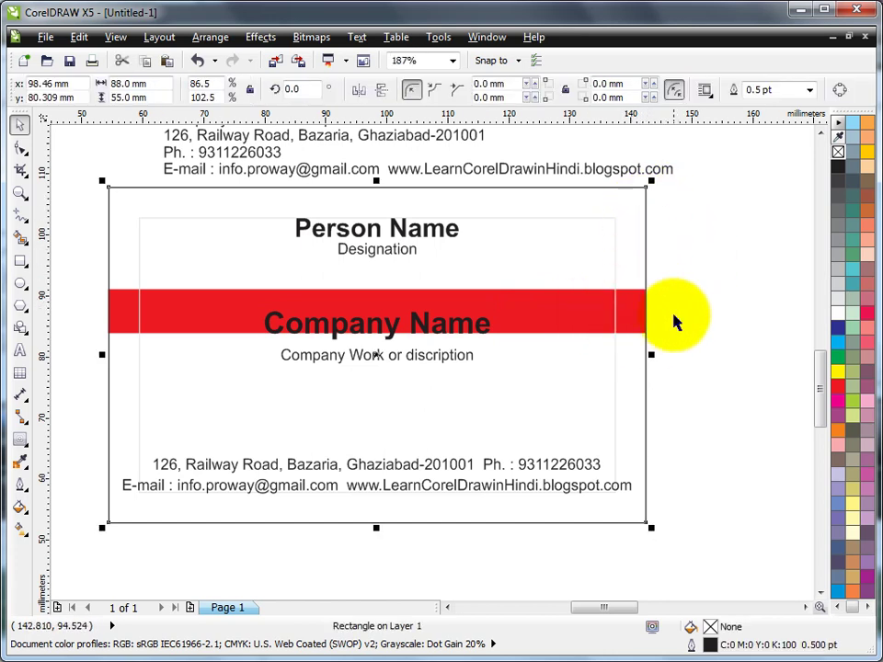
pyautogui.click(706, 247)
# Bring the red band and its texts to the front of the layer.
pyautogui.moveTo(74, 272); pyautogui.dragTo(670, 401)
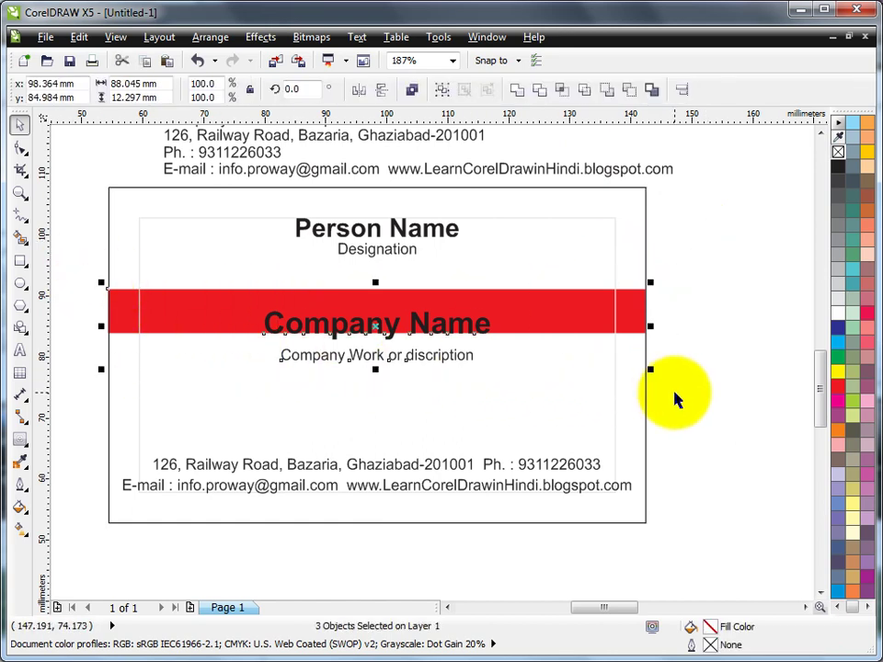
pyautogui.click(210, 37)
pyautogui.moveTo(227, 123)
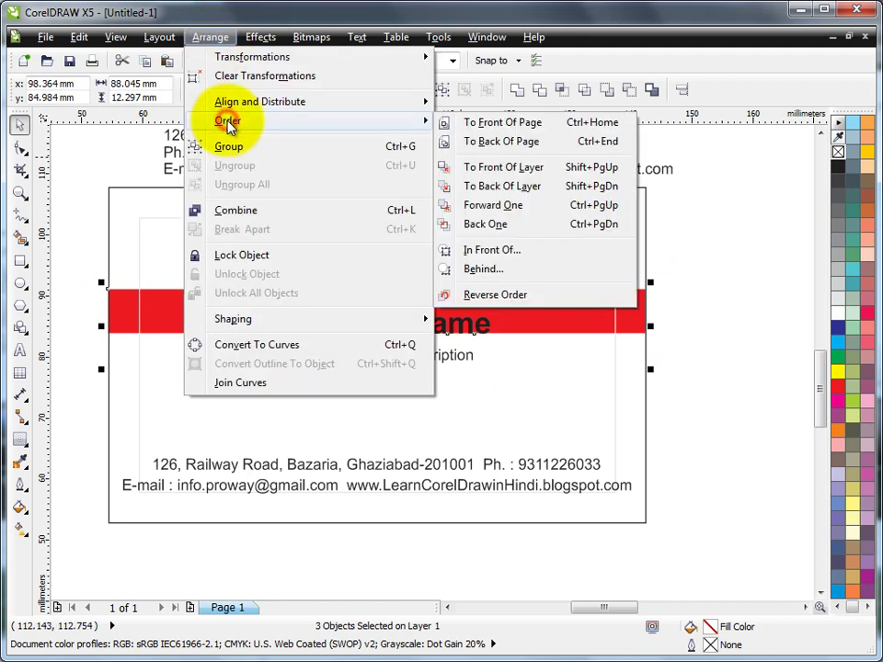
pyautogui.click(534, 169)
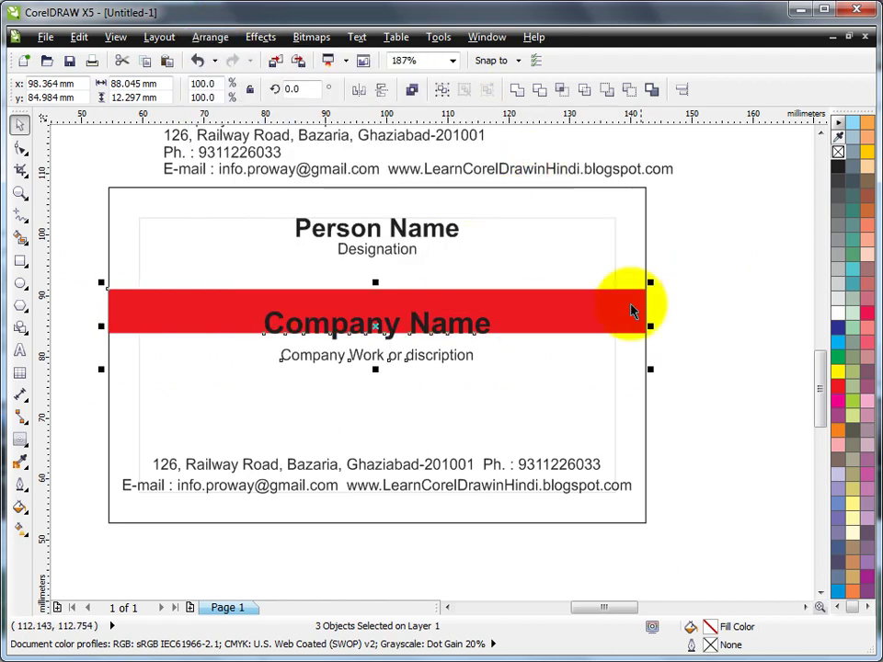
# Align Company Name to the red band's vertical centre with E, then drag the description line up under it.
pyautogui.click(703, 246)
pyautogui.click(434, 333)
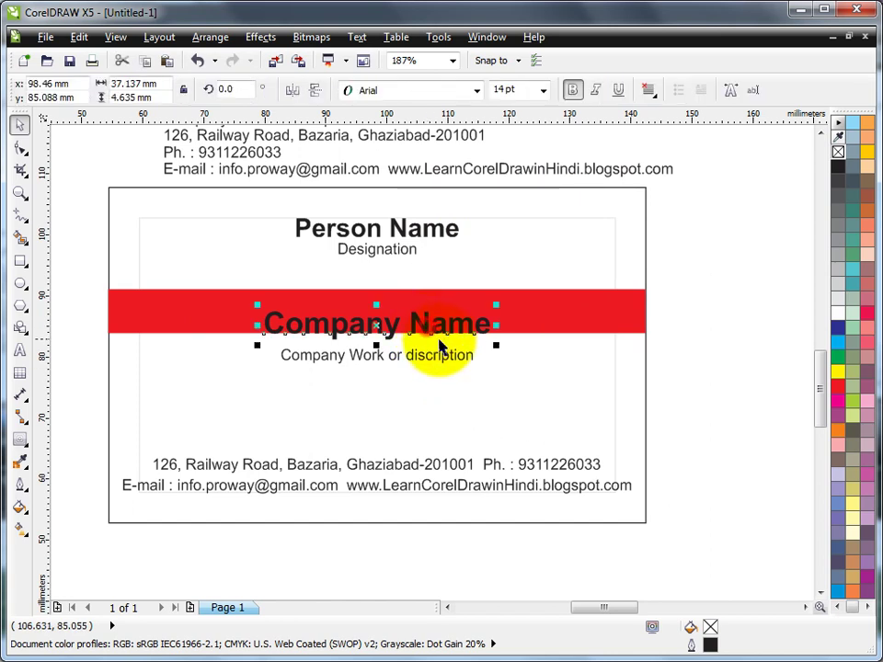
pyautogui.keyDown('shift'); pyautogui.click(548, 311); pyautogui.keyUp('shift')
pyautogui.press('e')
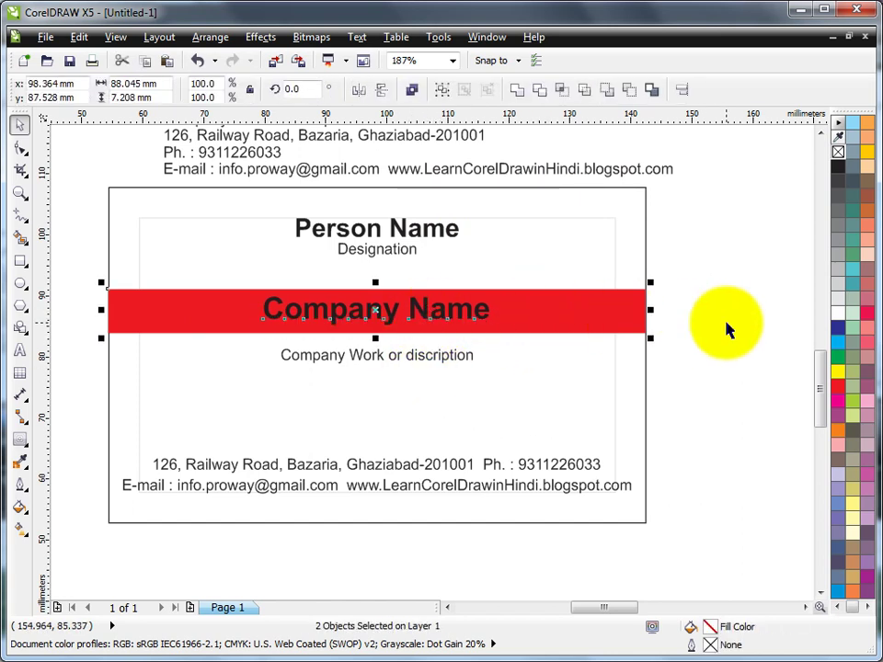
pyautogui.click(719, 287)
pyautogui.moveTo(407, 360); pyautogui.dragTo(410, 352)
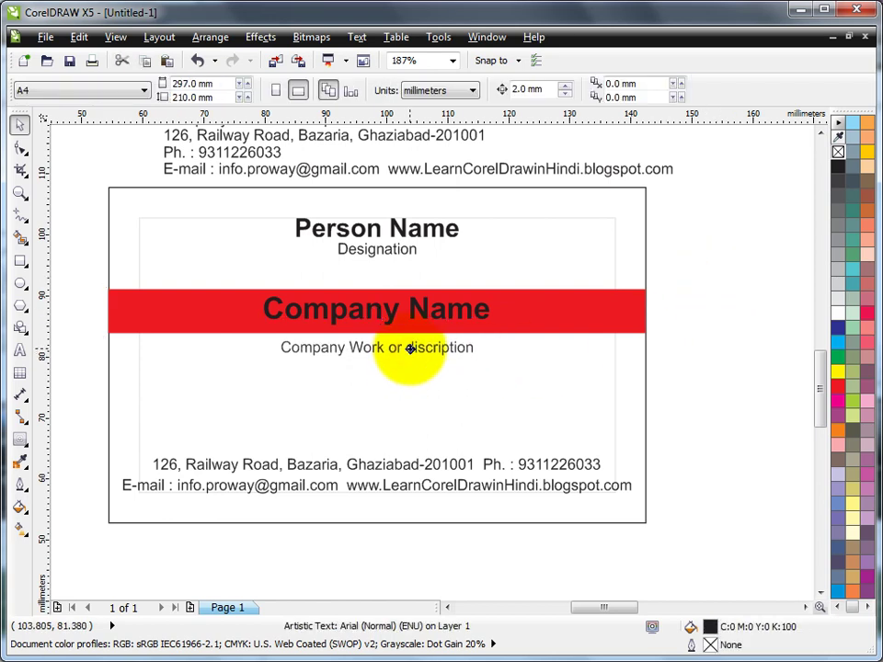
# Fill Company Name white, then move the band, name and description down about 6 mm together.
pyautogui.click(423, 315)
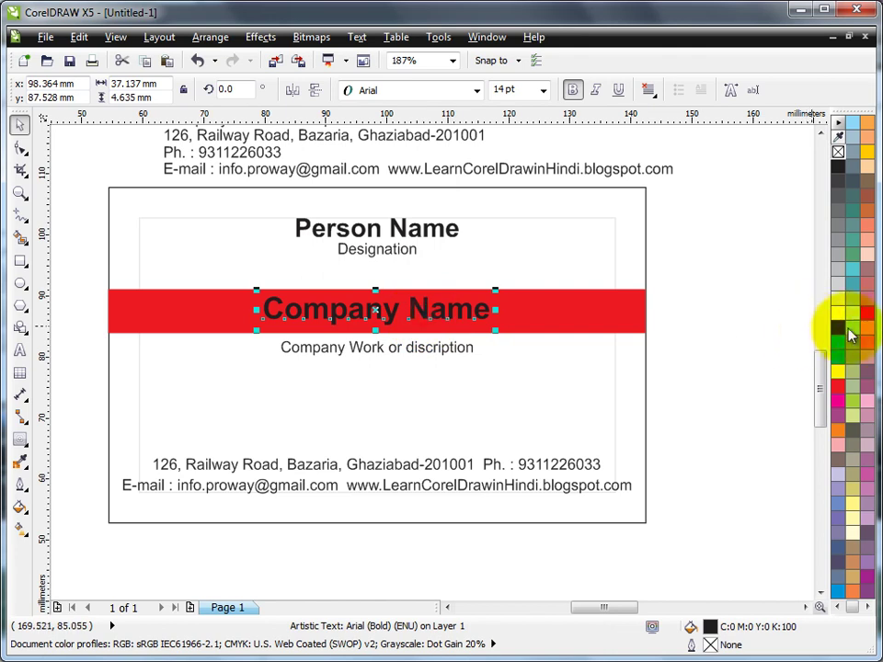
pyautogui.click(838, 314)
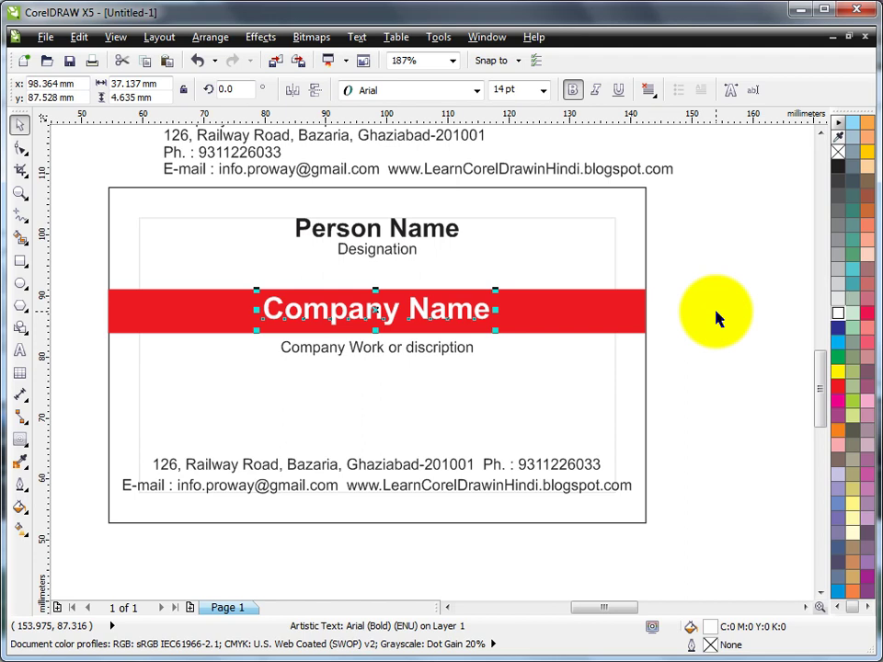
pyautogui.click(718, 317)
pyautogui.moveTo(67, 275); pyautogui.dragTo(687, 408)
pyautogui.press('Down')
pyautogui.press('Down')
pyautogui.press('Down')
pyautogui.press('Down')
pyautogui.press('Down')
pyautogui.press('Down')
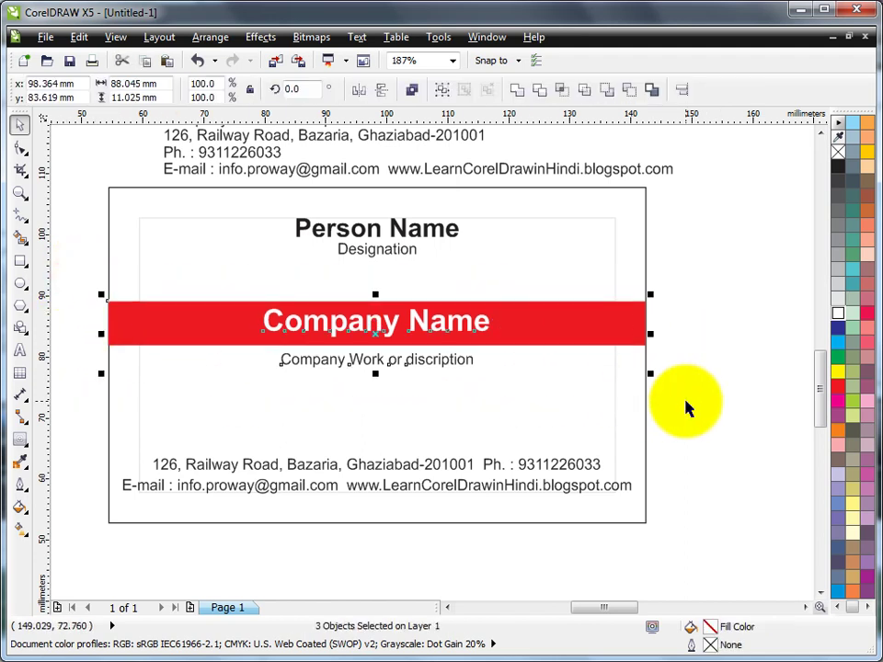